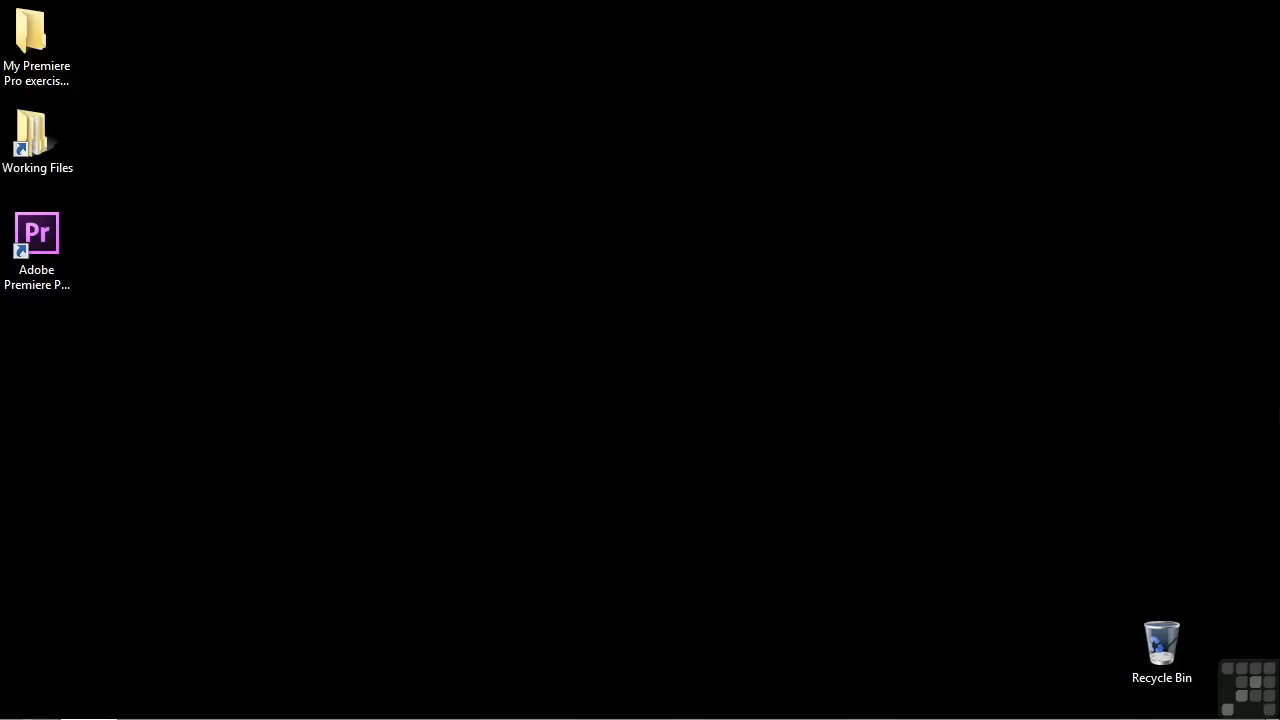
- Open the 1106-secondary color correction.prproj project from the projects folder in Working Files and select the scenic-9.mp4 clip in the sequence
double_click(30, 135)
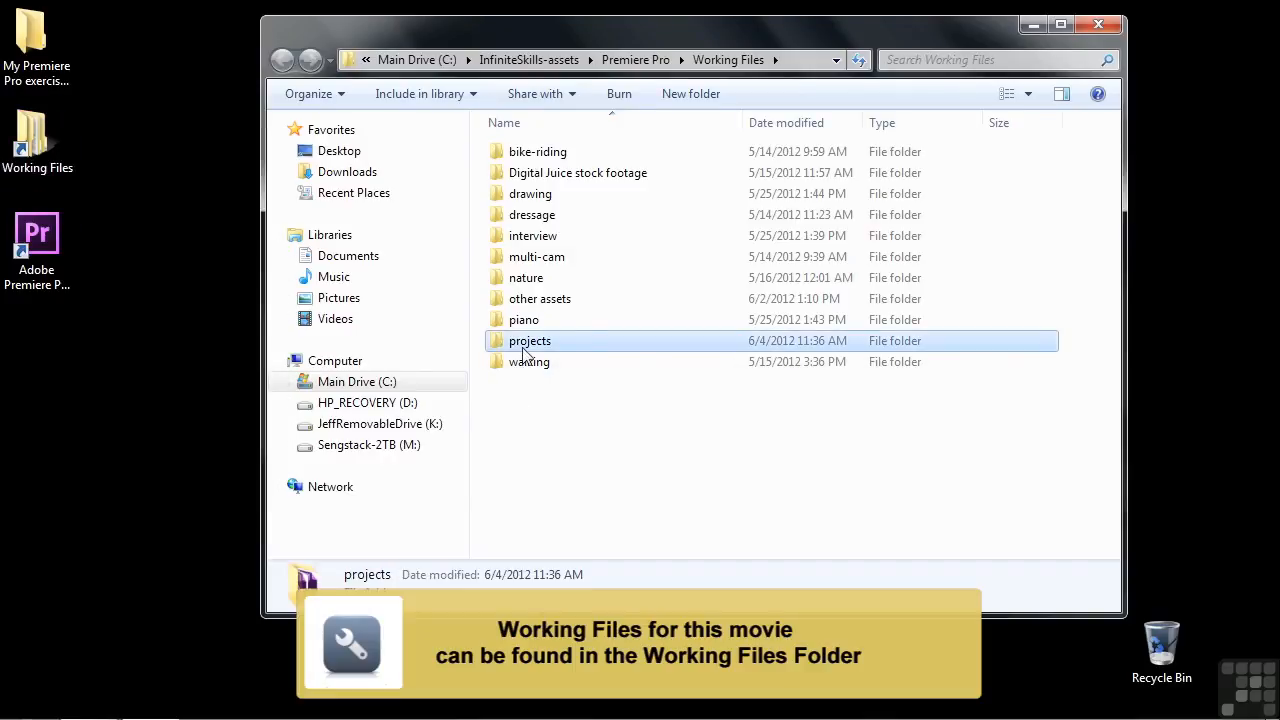
double_click(528, 341)
scroll(1114, 250, "down", 7)
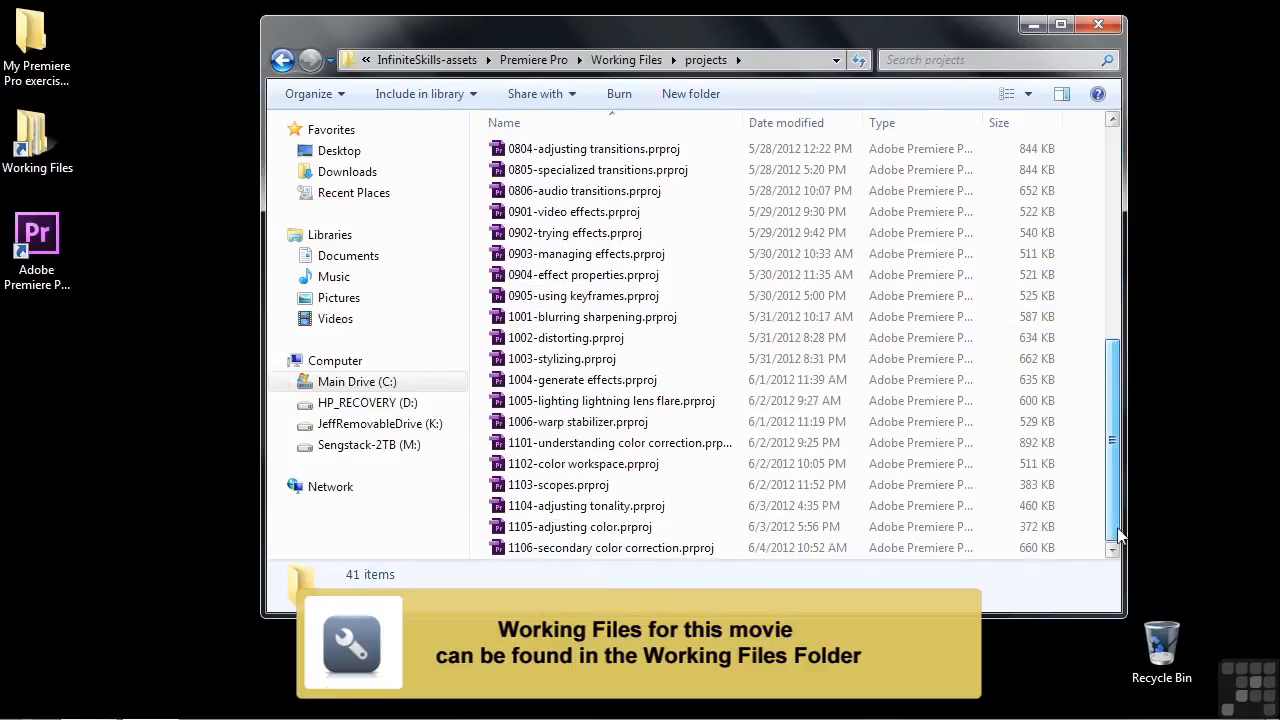
left_click(505, 556)
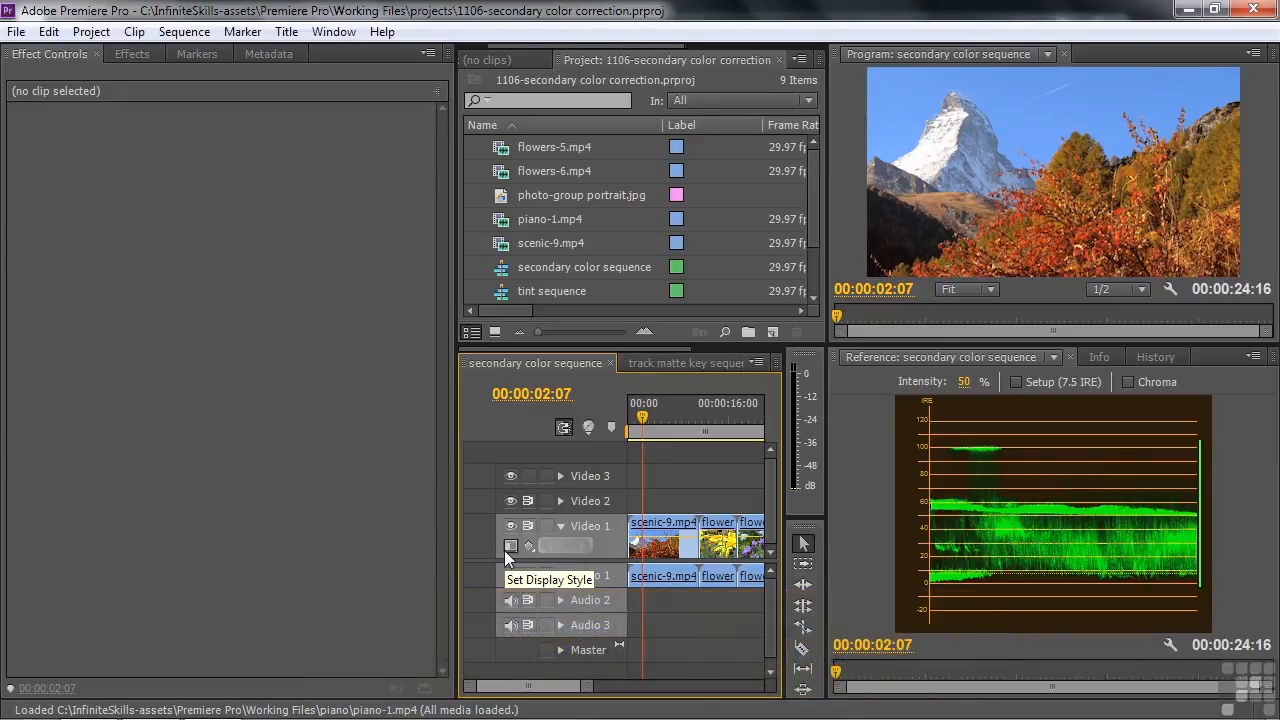
left_click(662, 530)
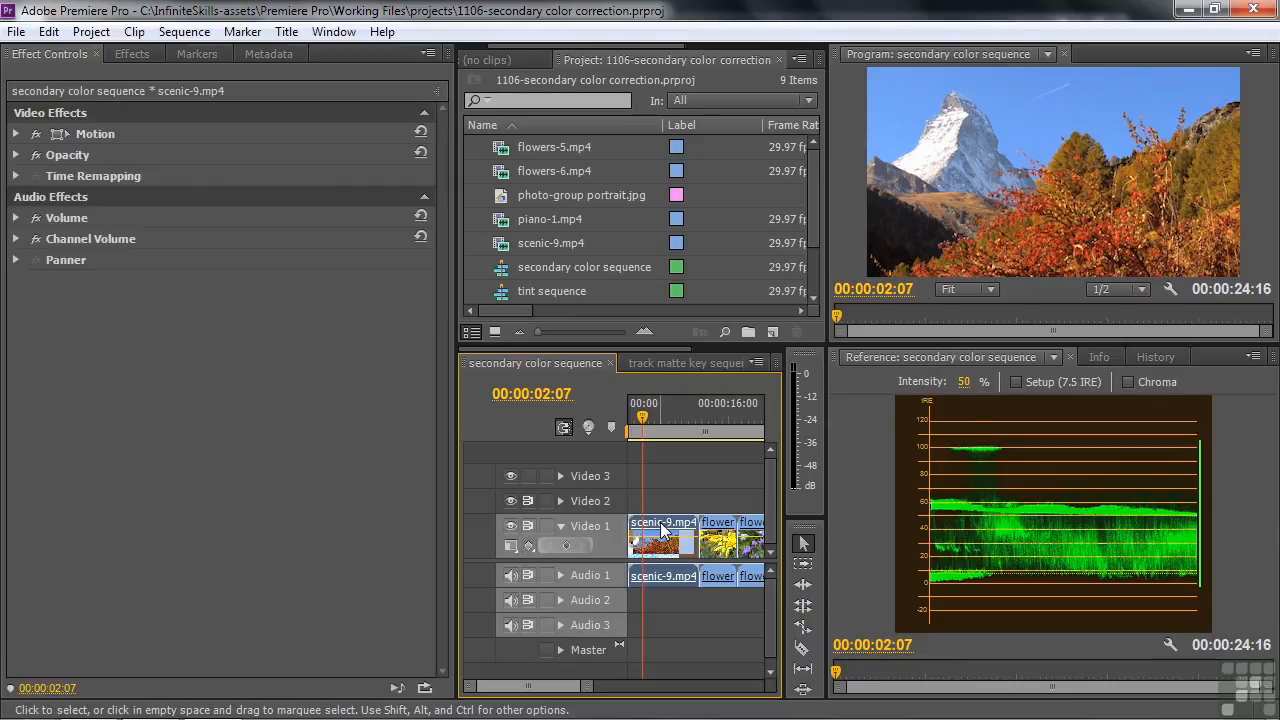
- Add the Fast Color Corrector and Luma Curve effects to the scenic-9.mp4 clip, and remove Fast Color Corrector
left_click(131, 54)
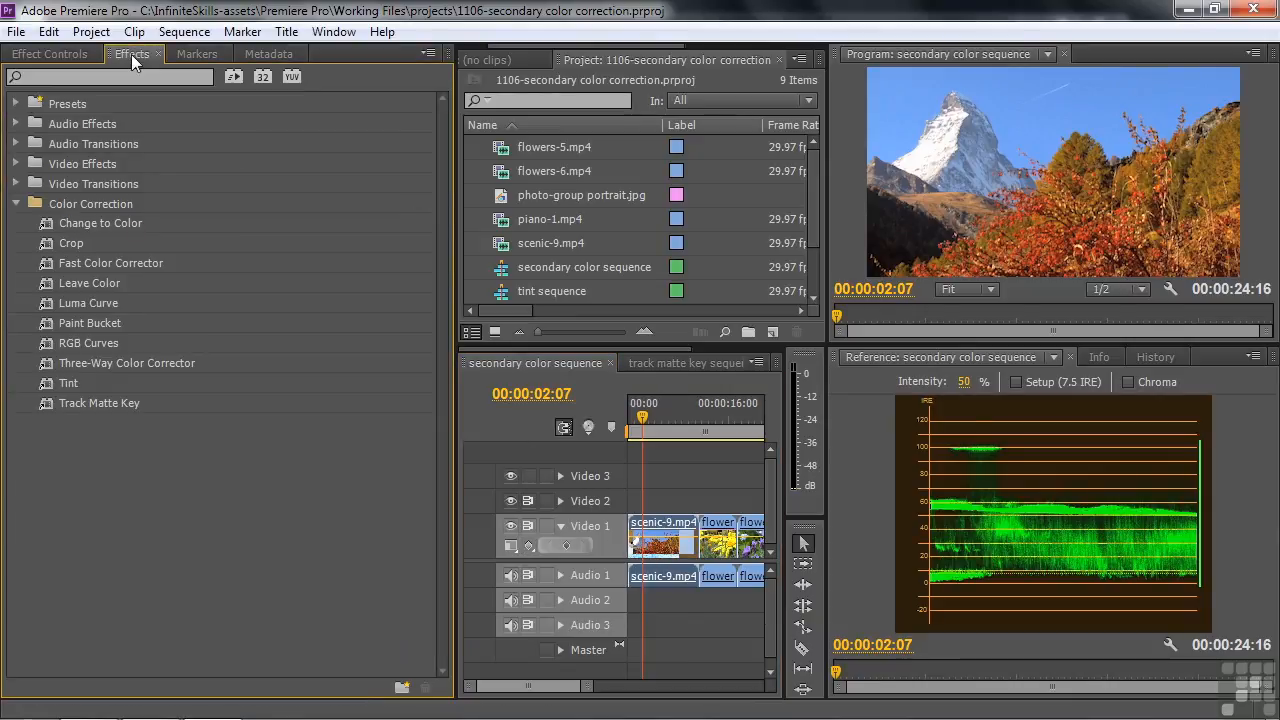
left_click(48, 262)
left_click(45, 300)
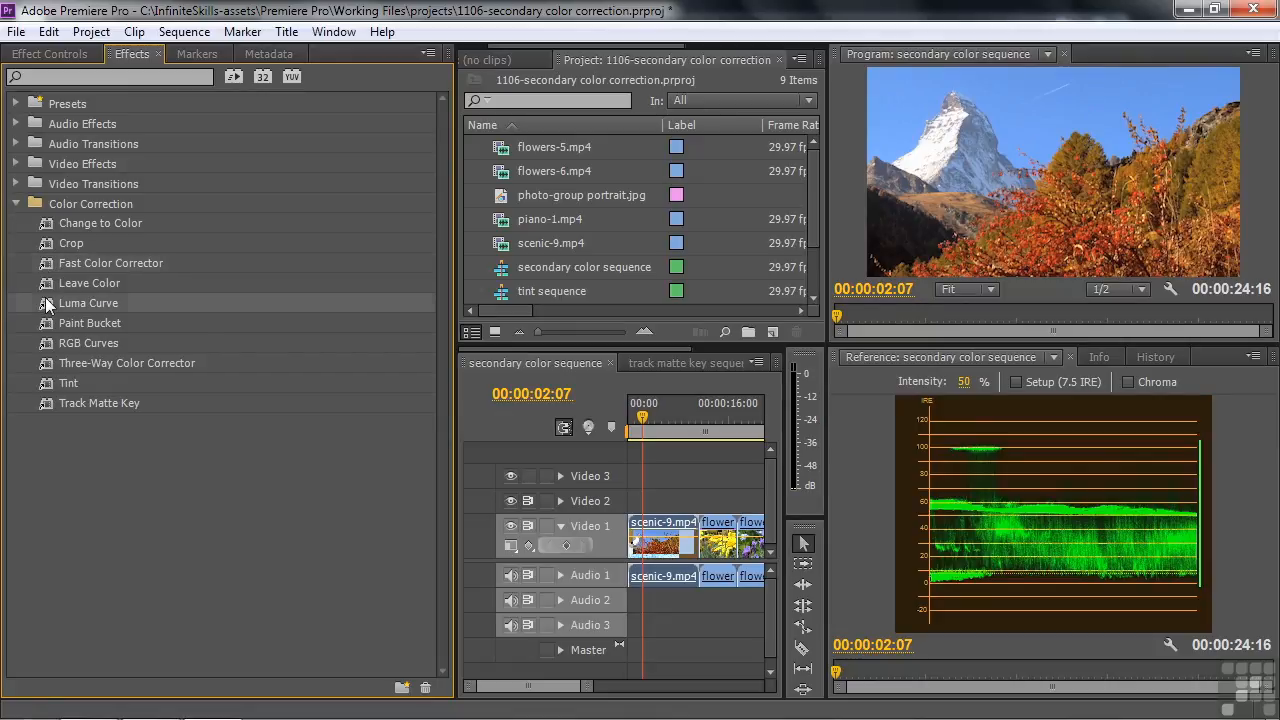
left_click(47, 53)
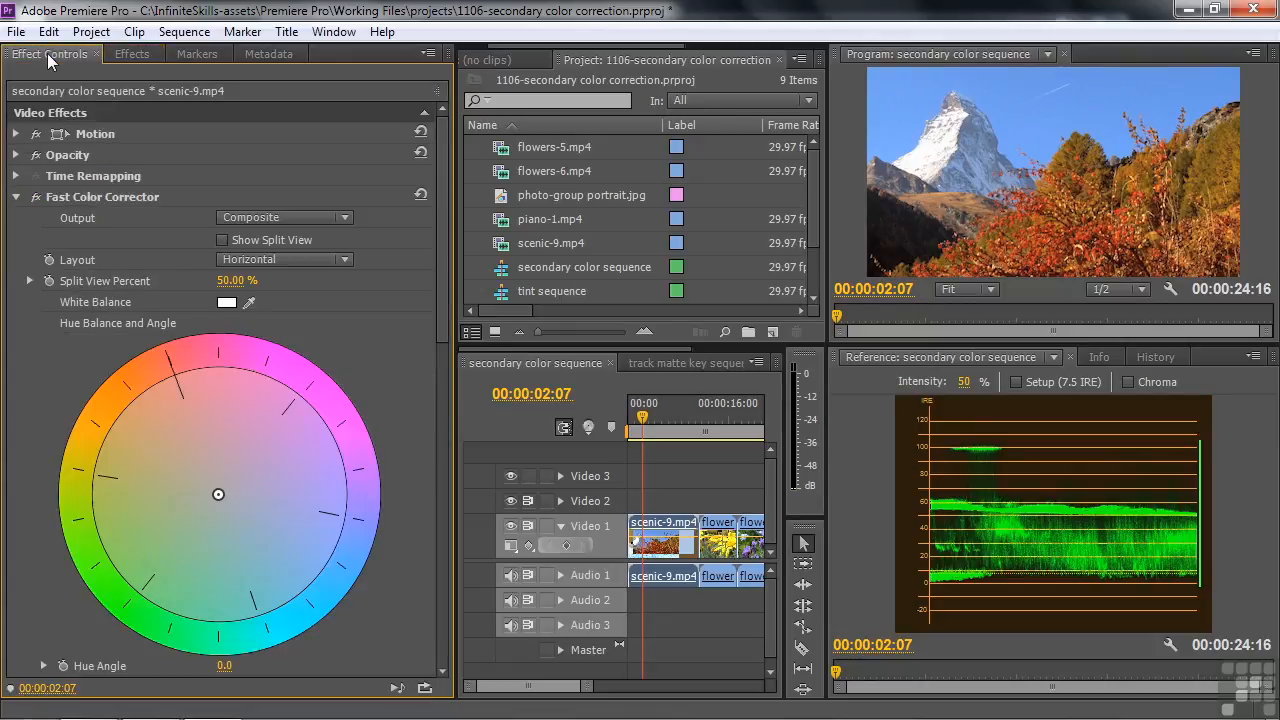
mouse_move(446, 254)
left_mouse_down()
mouse_move(434, 461)
mouse_move(442, 241)
left_mouse_up()
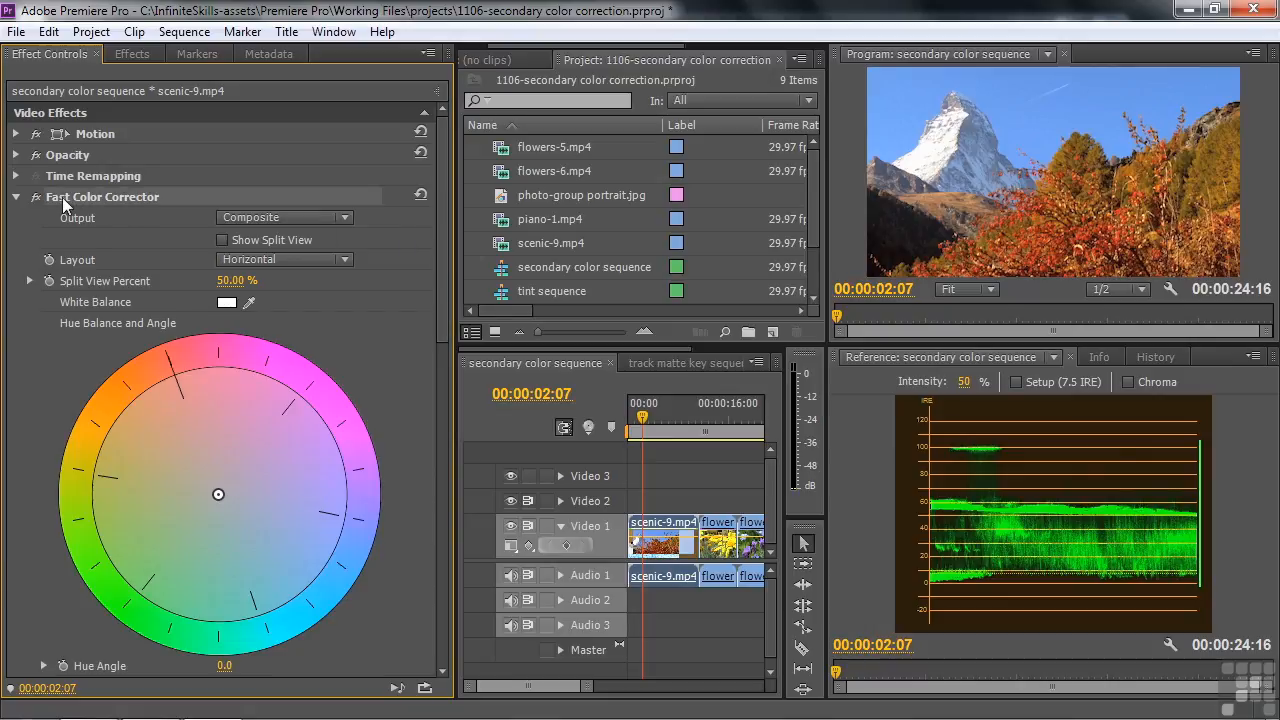
key("Delete")
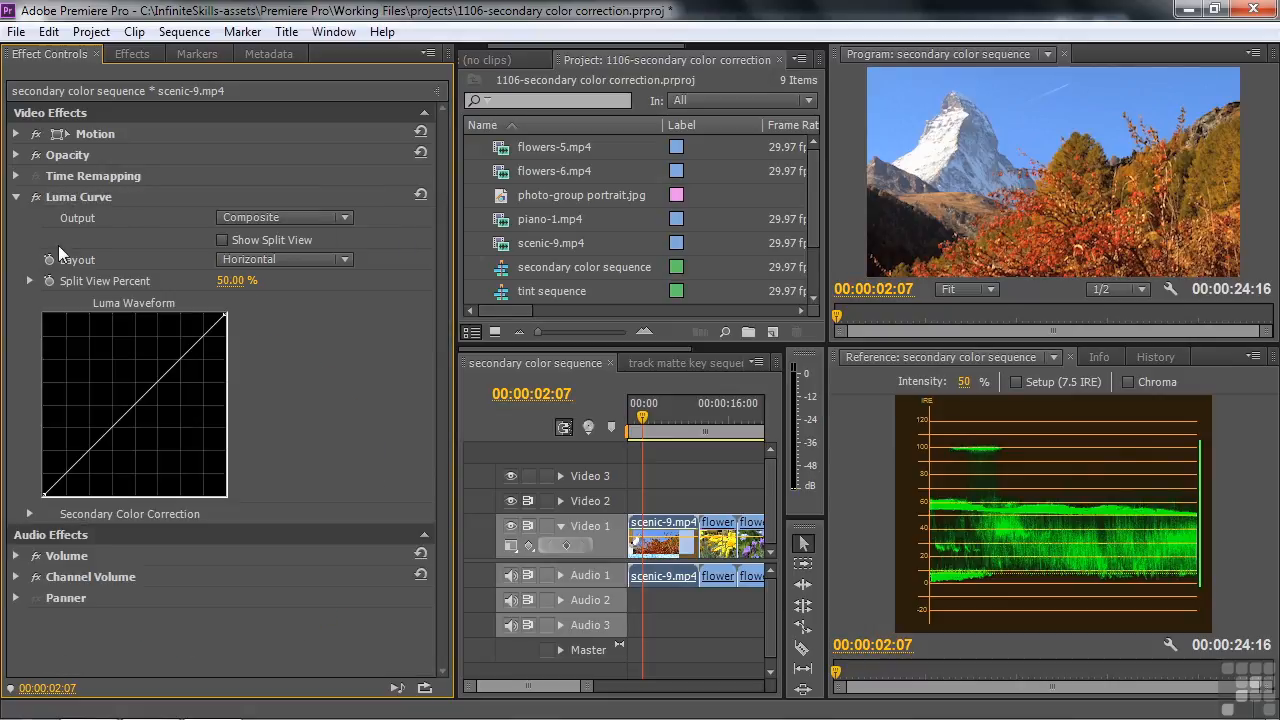
- Show Luma Curve's secondary color correction mask and sample the mountain's snow, adding a second snow tone to the sampled range
left_click(29, 514)
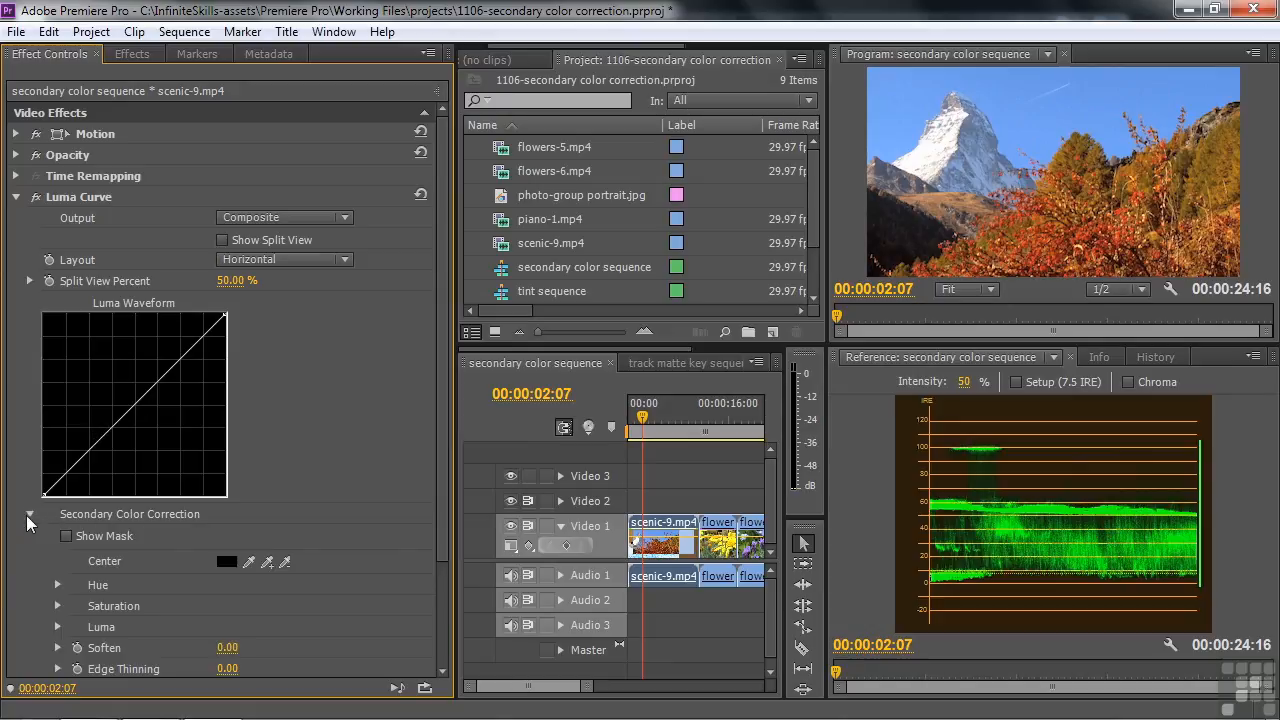
left_click_drag(436, 485, 437, 580)
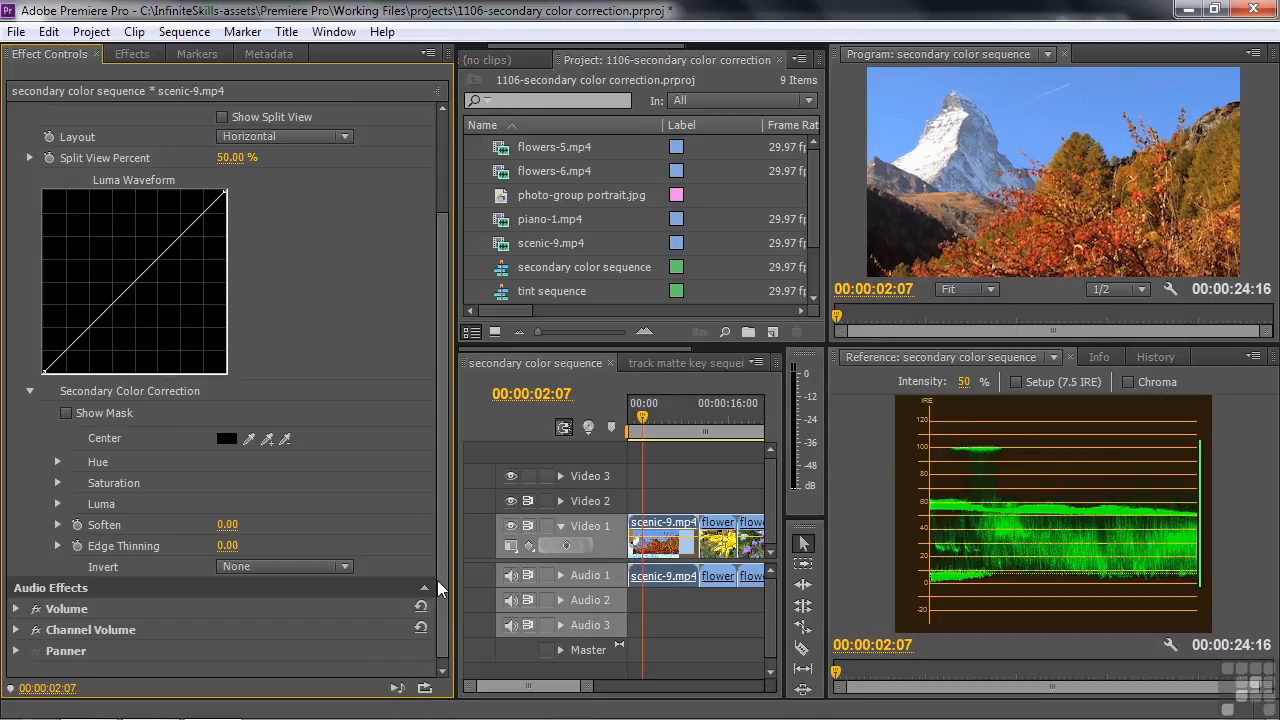
left_click(66, 412)
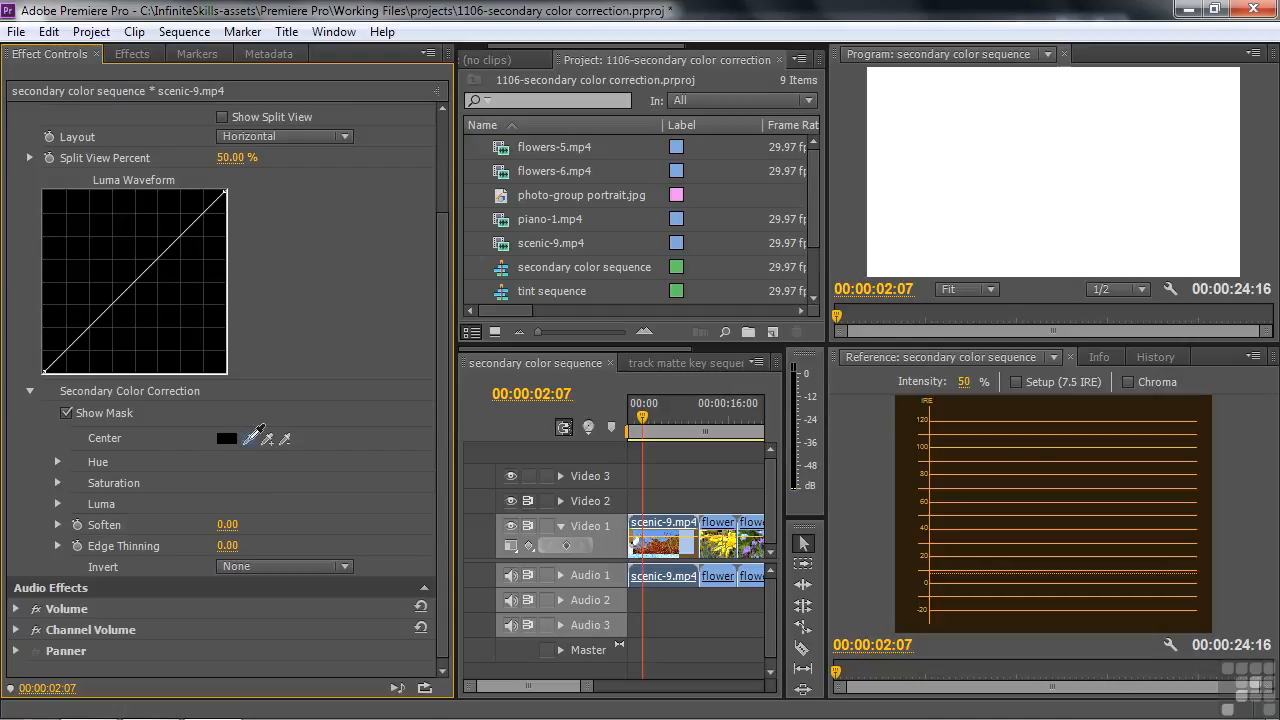
left_click(252, 437)
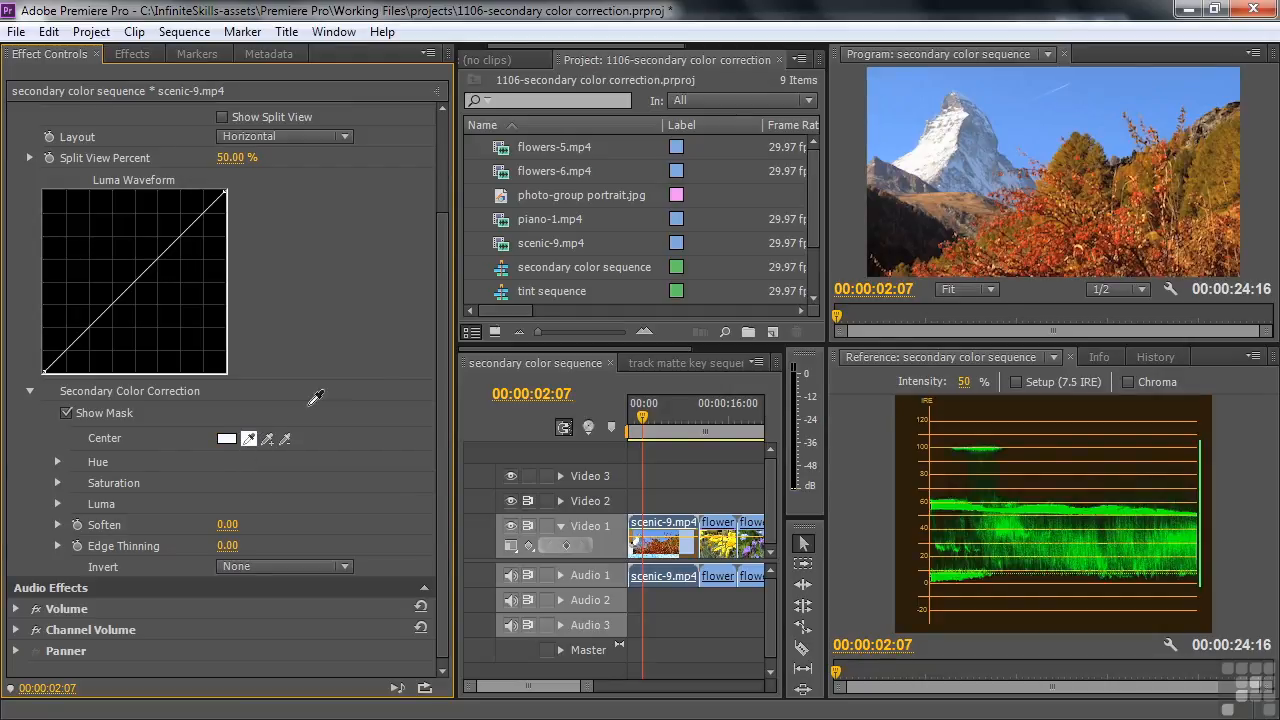
left_click(1160, 100)
left_click(934, 133)
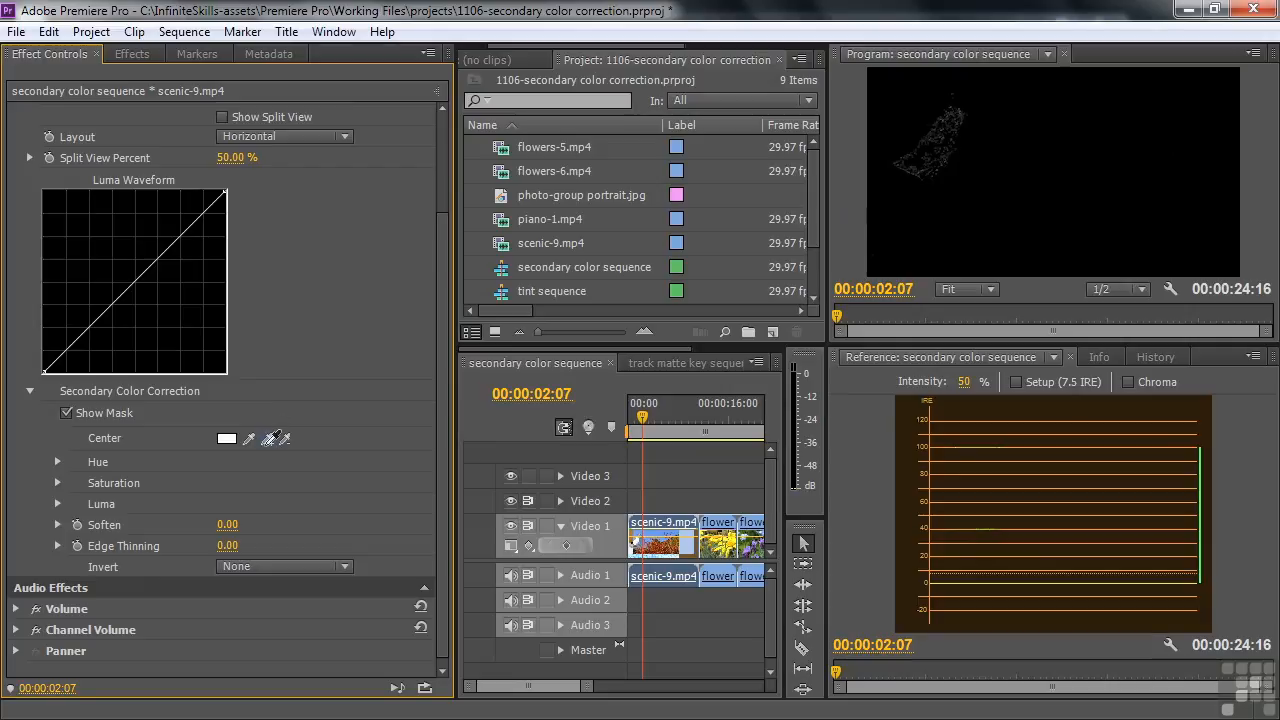
left_click(270, 436)
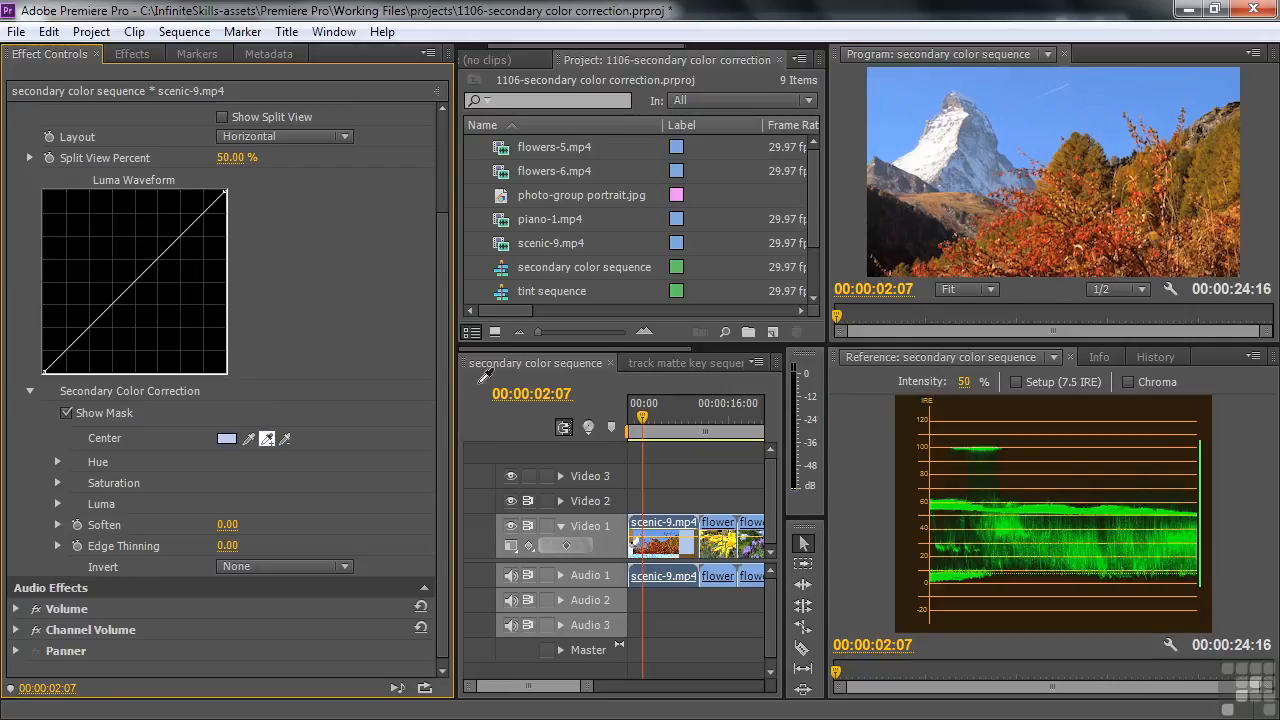
left_click(957, 127)
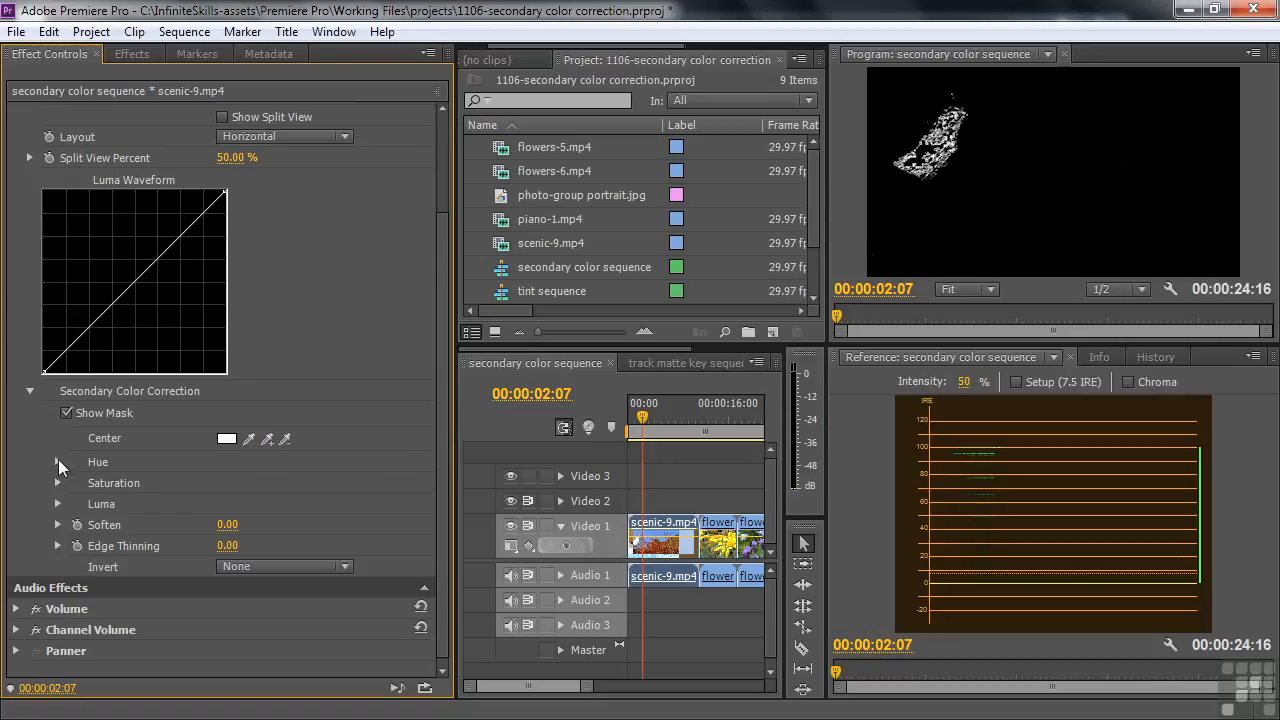
- Refine the snow mask by setting hue start threshold to 33.73, saturation end threshold to 9.64 and luma start threshold to 81.02
left_click(58, 461)
left_click(60, 605)
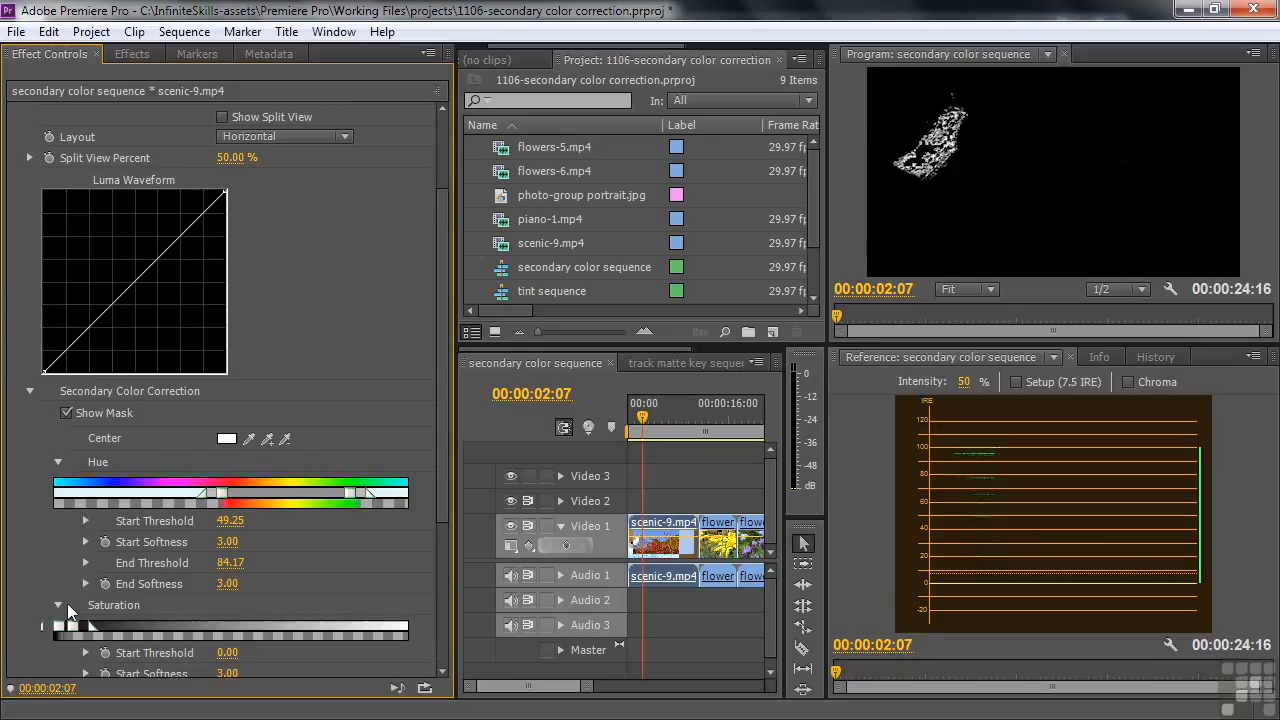
left_click_drag(440, 430, 432, 542)
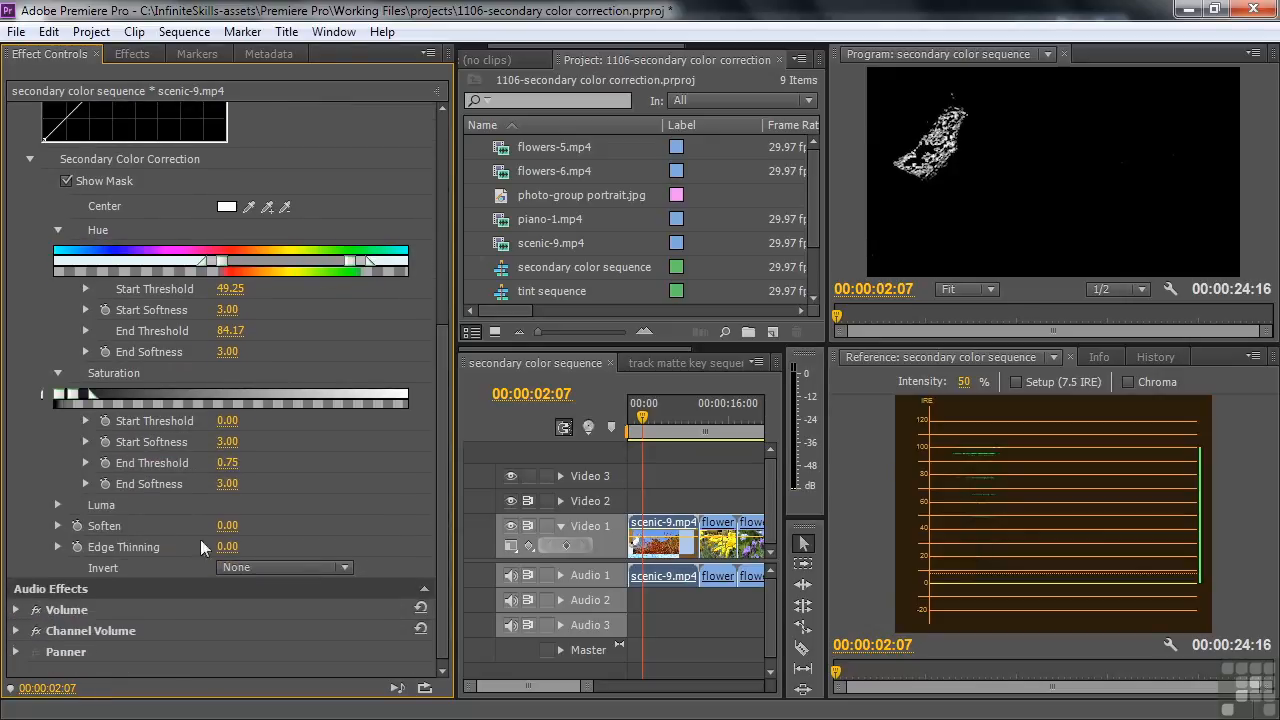
left_click(57, 505)
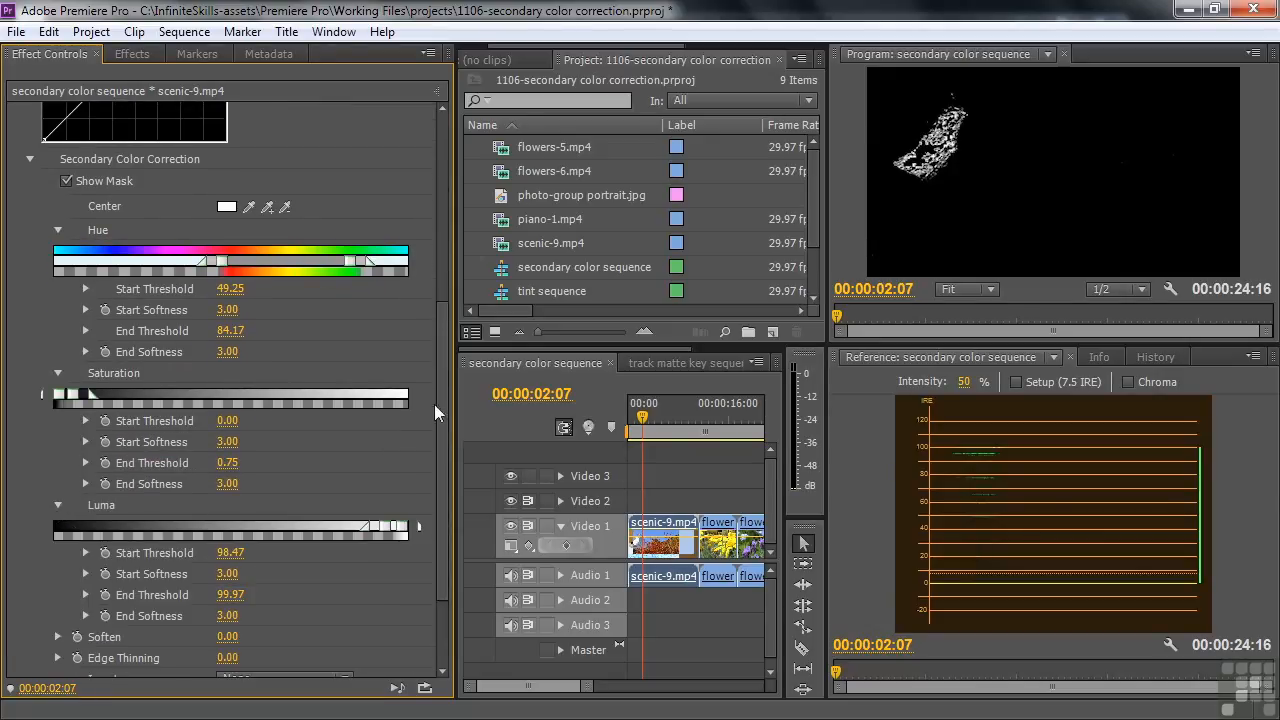
left_click_drag(440, 406, 440, 440)
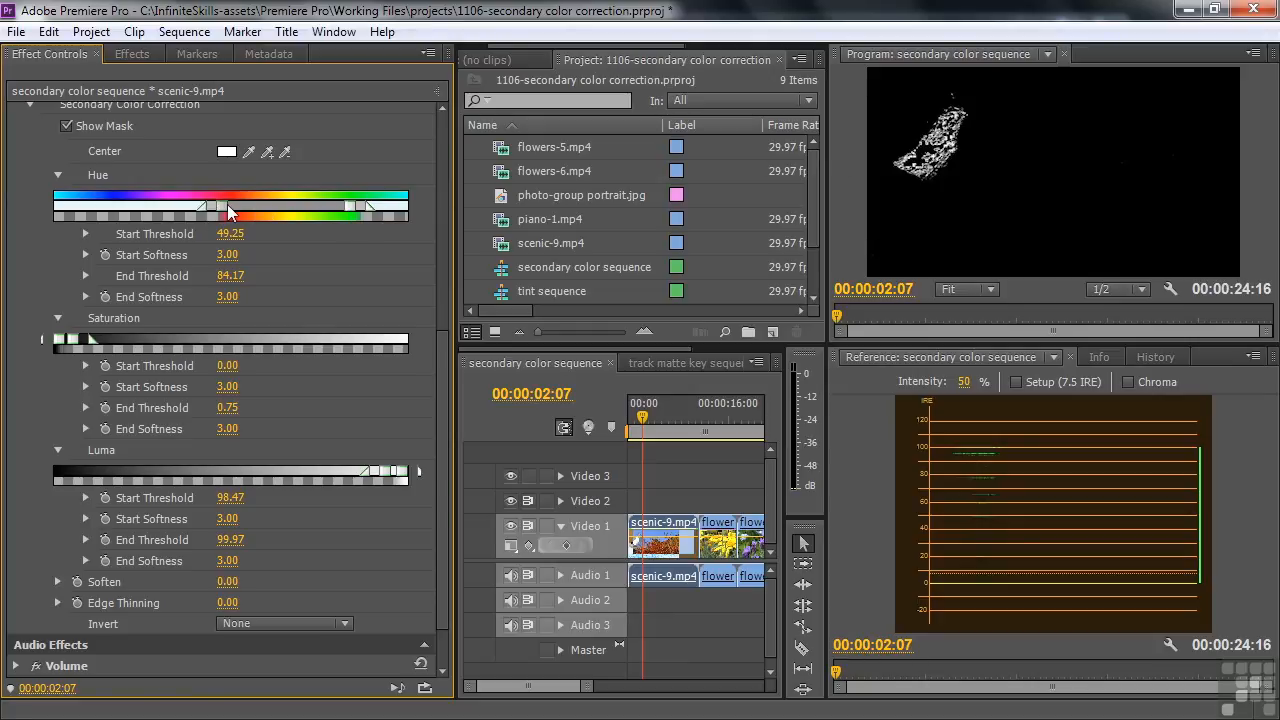
left_click_drag(228, 208, 181, 212)
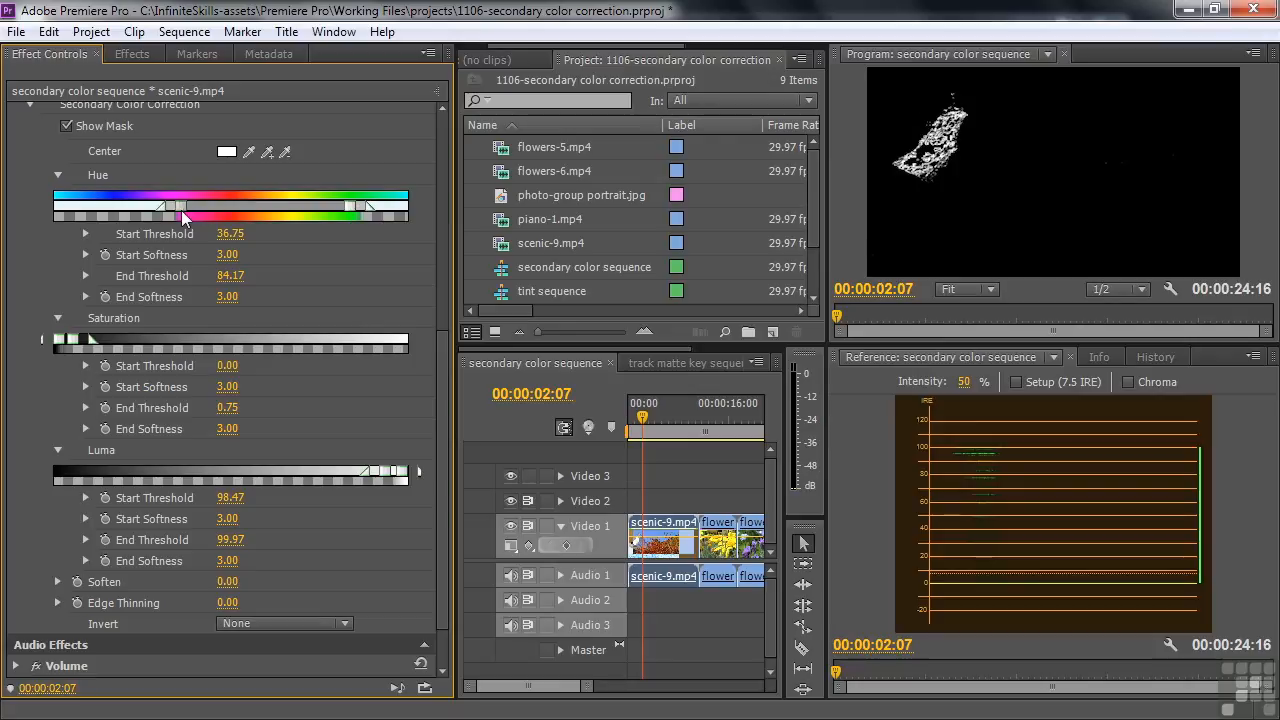
mouse_move(181, 208)
left_mouse_down()
mouse_move(140, 208)
mouse_move(170, 213)
left_mouse_up()
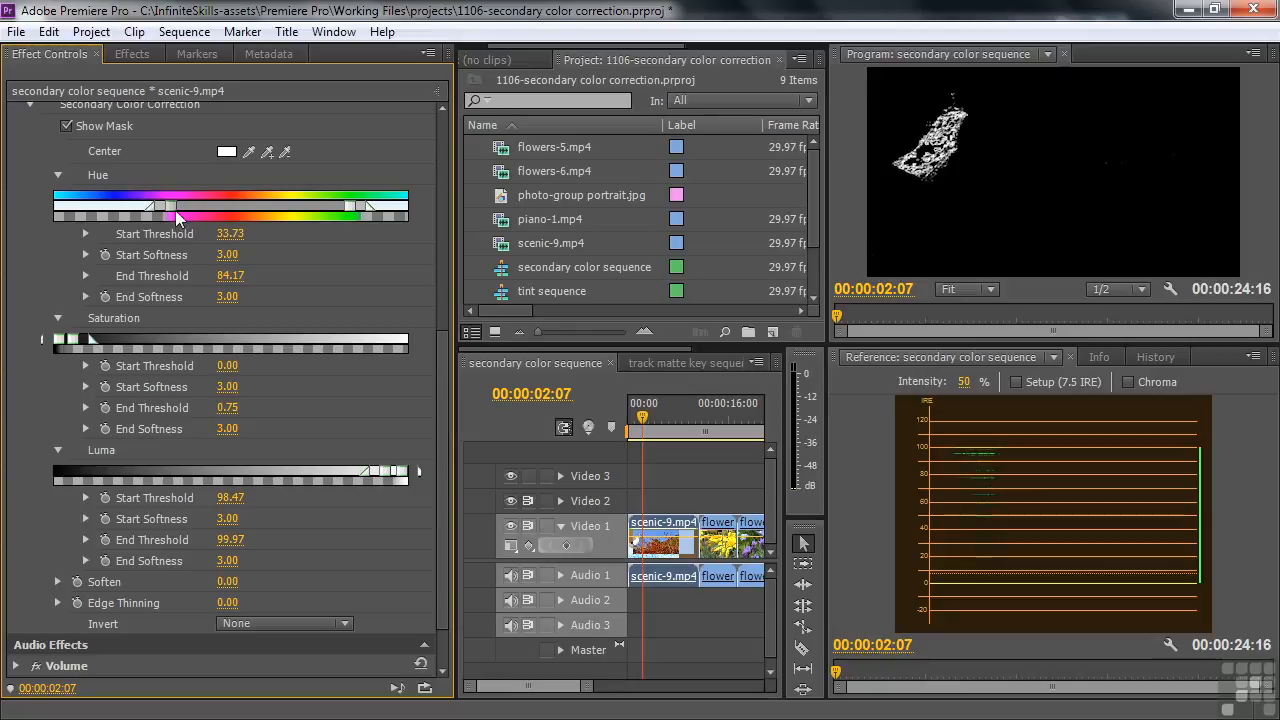
left_click_drag(73, 344, 97, 344)
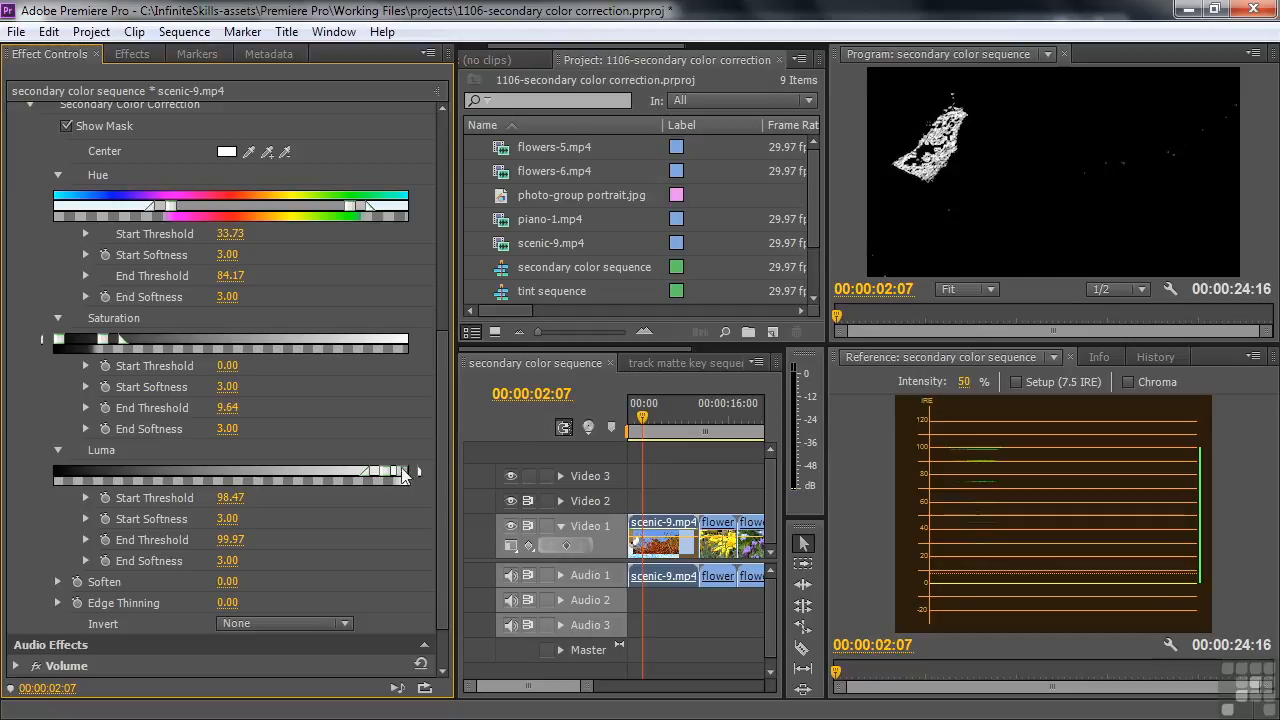
left_click_drag(387, 470, 333, 470)
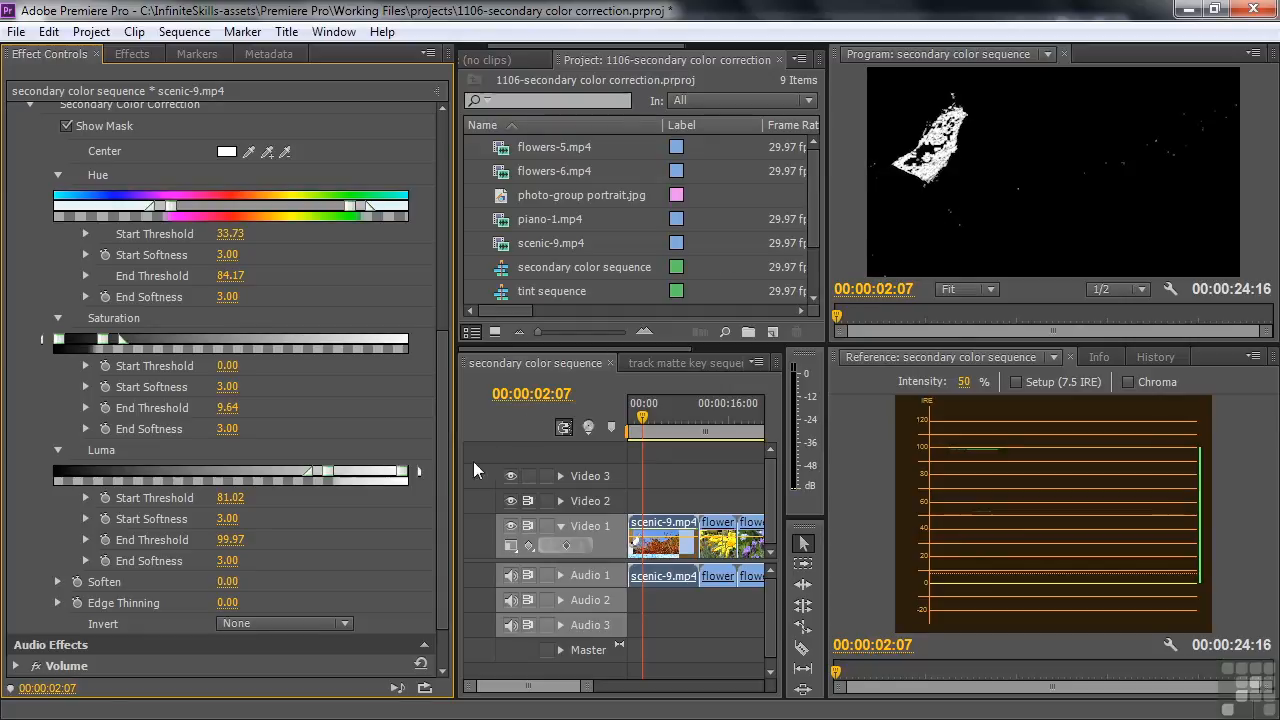
- Hide the mask and lower the highlight endpoint of the luma waveform curve slightly to darken the snow
left_click_drag(438, 499, 456, 315)
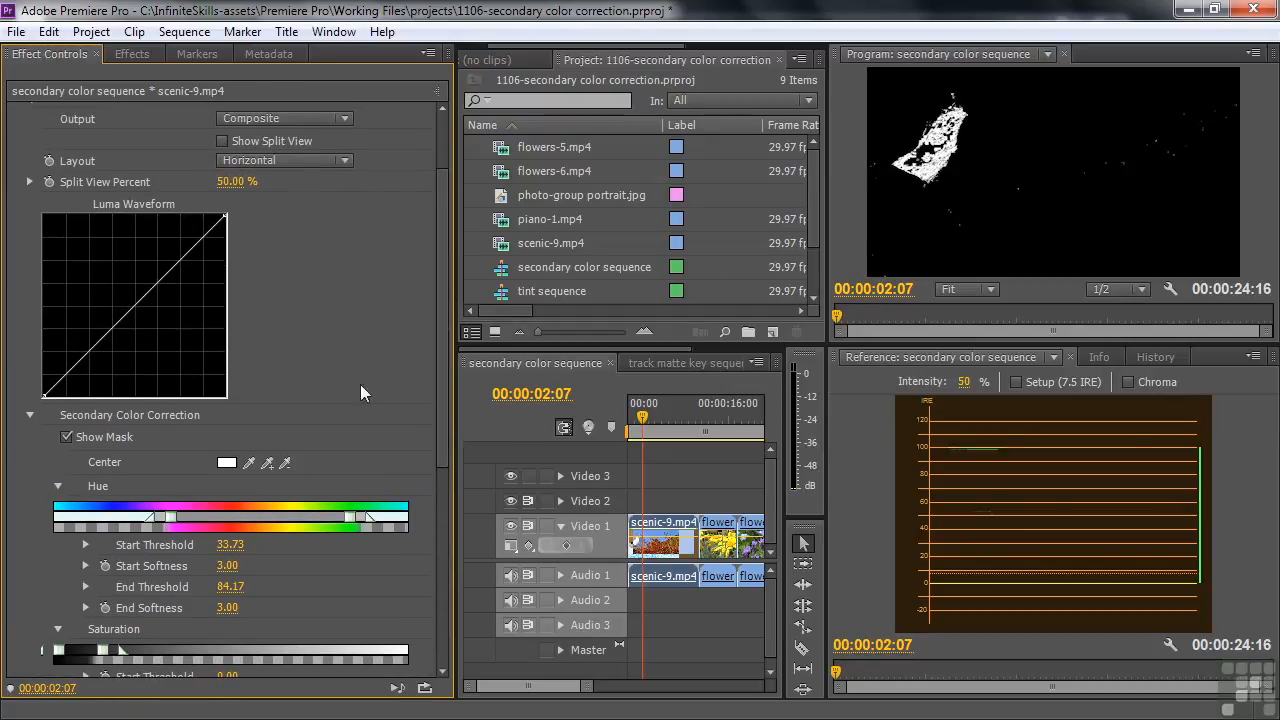
left_click(67, 437)
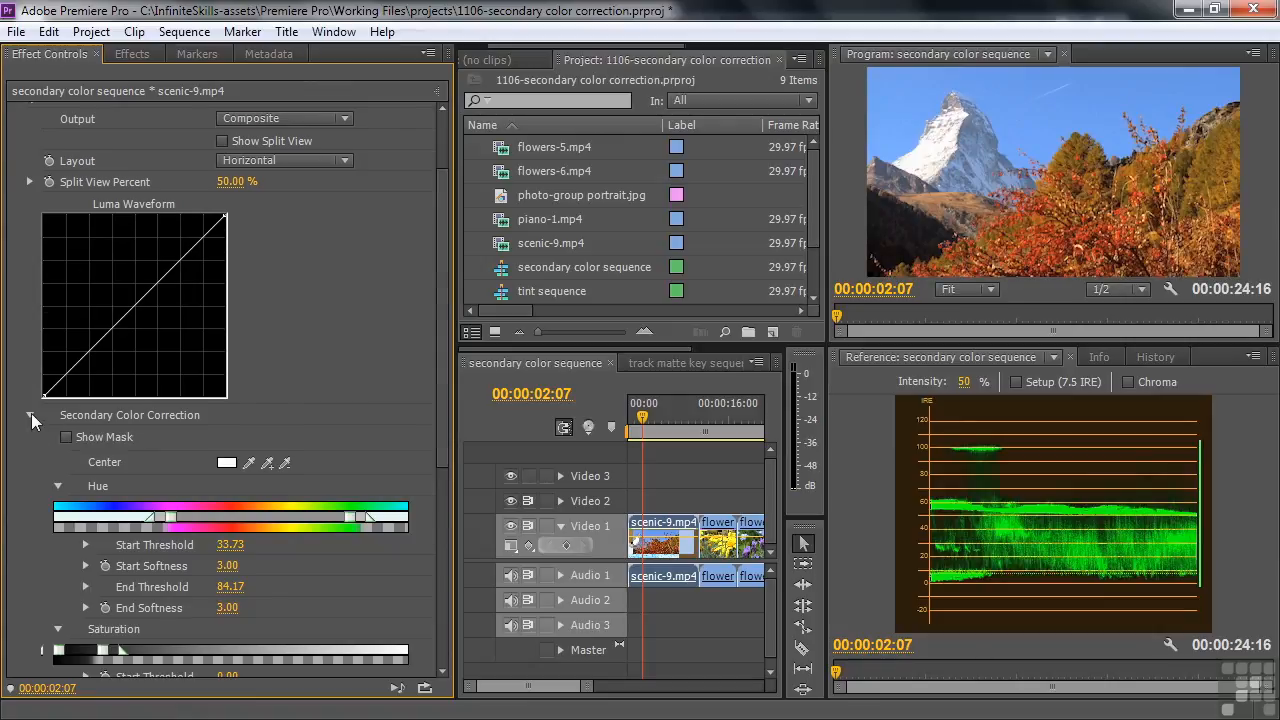
left_click(30, 415)
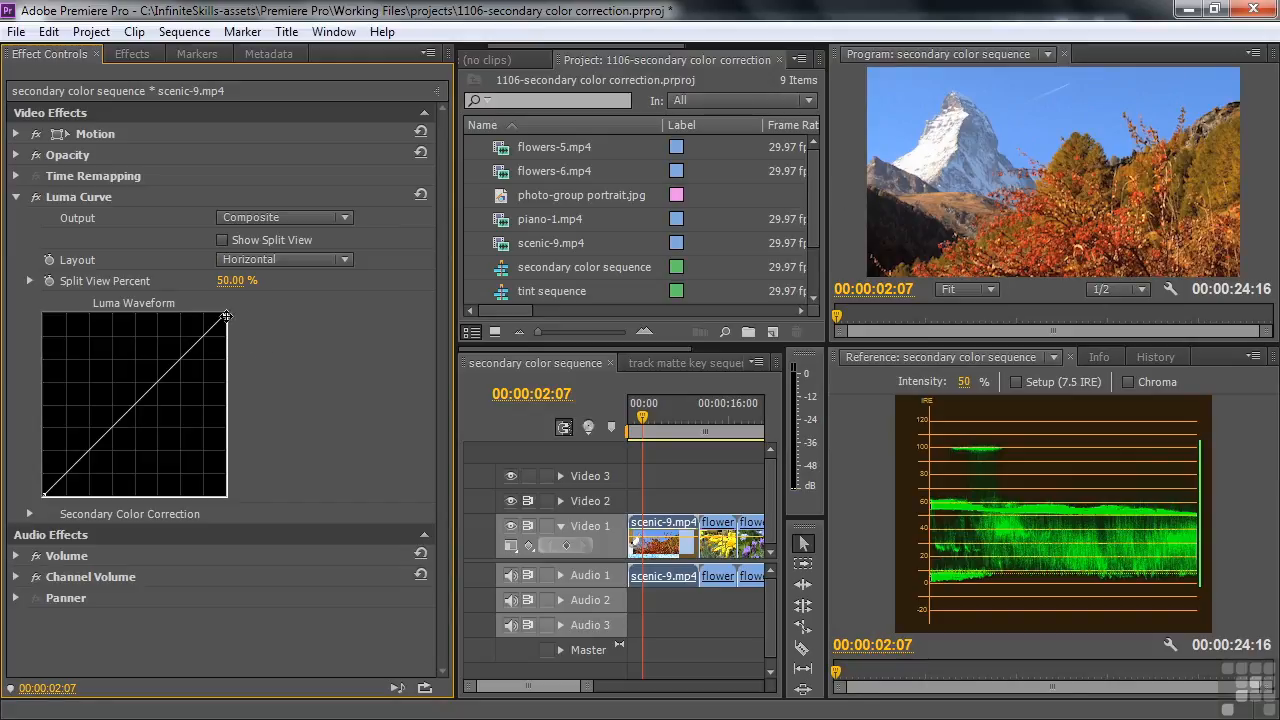
left_click_drag(226, 314, 225, 327)
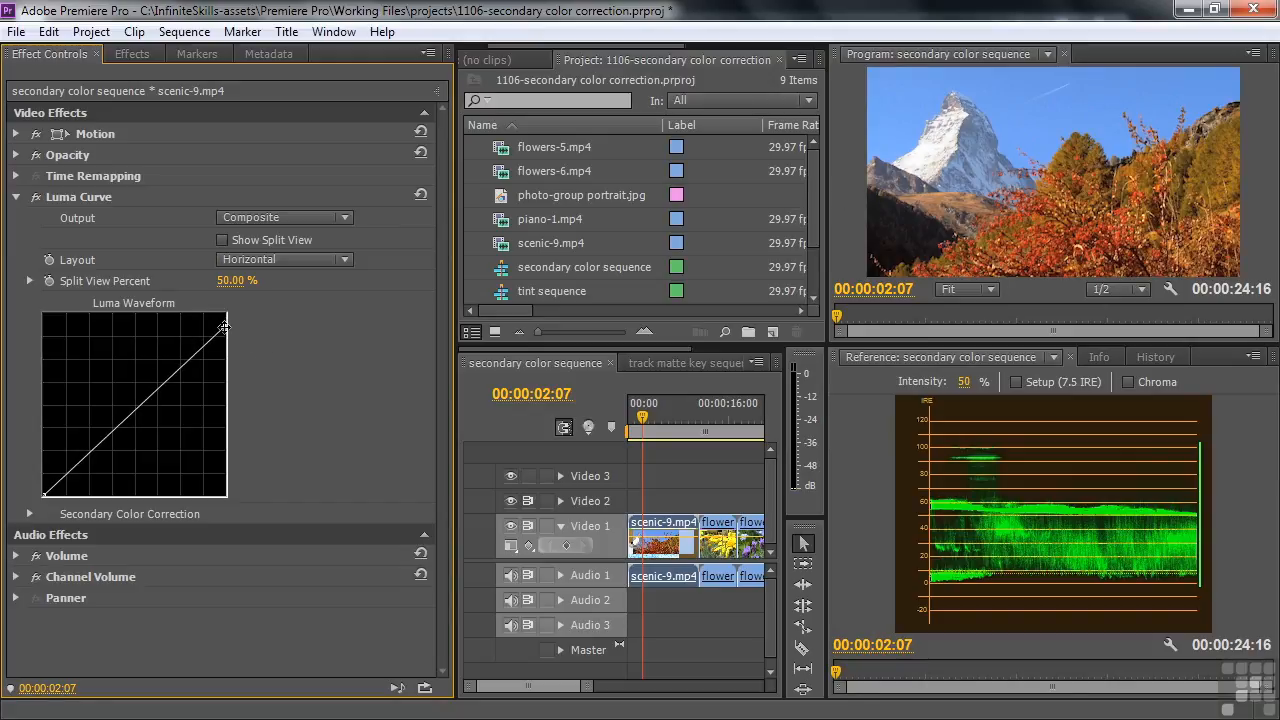
left_click_drag(225, 327, 224, 332)
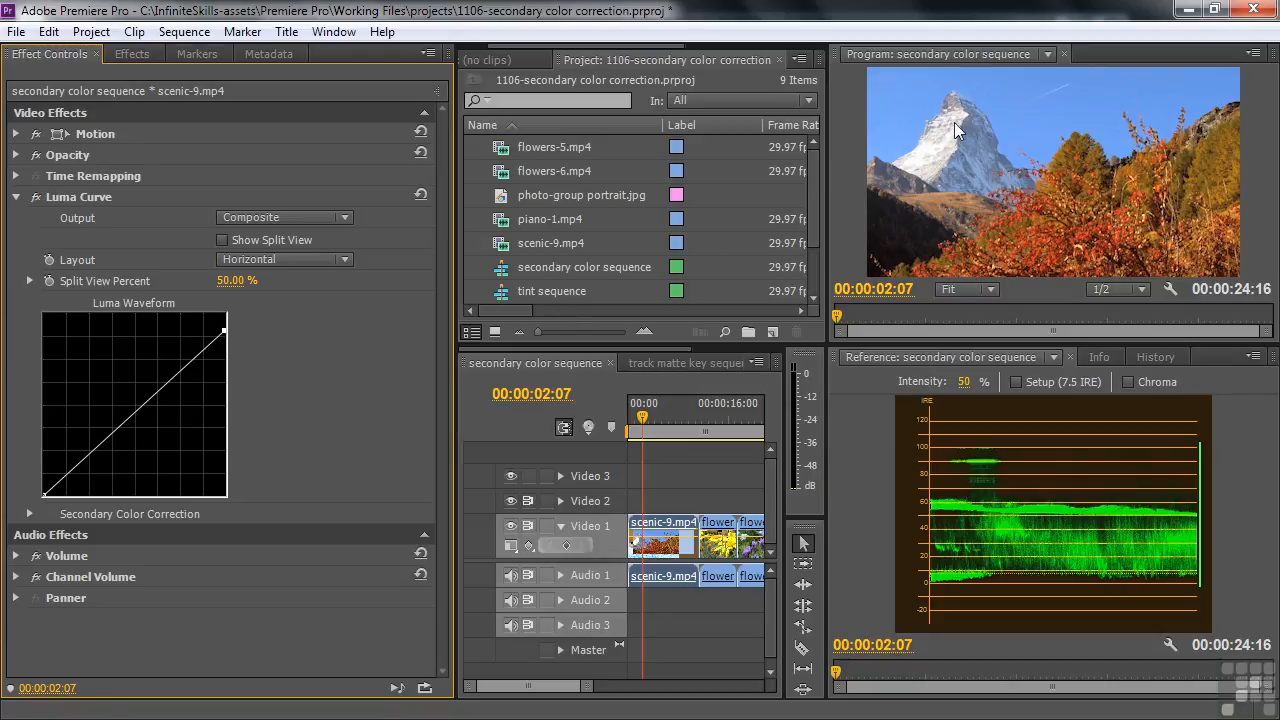
- Compare the clip with Luma Curve disabled and enabled, and remove the effect from the clip
left_click(36, 198)
left_click(36, 196)
left_click(53, 196)
key("Delete")
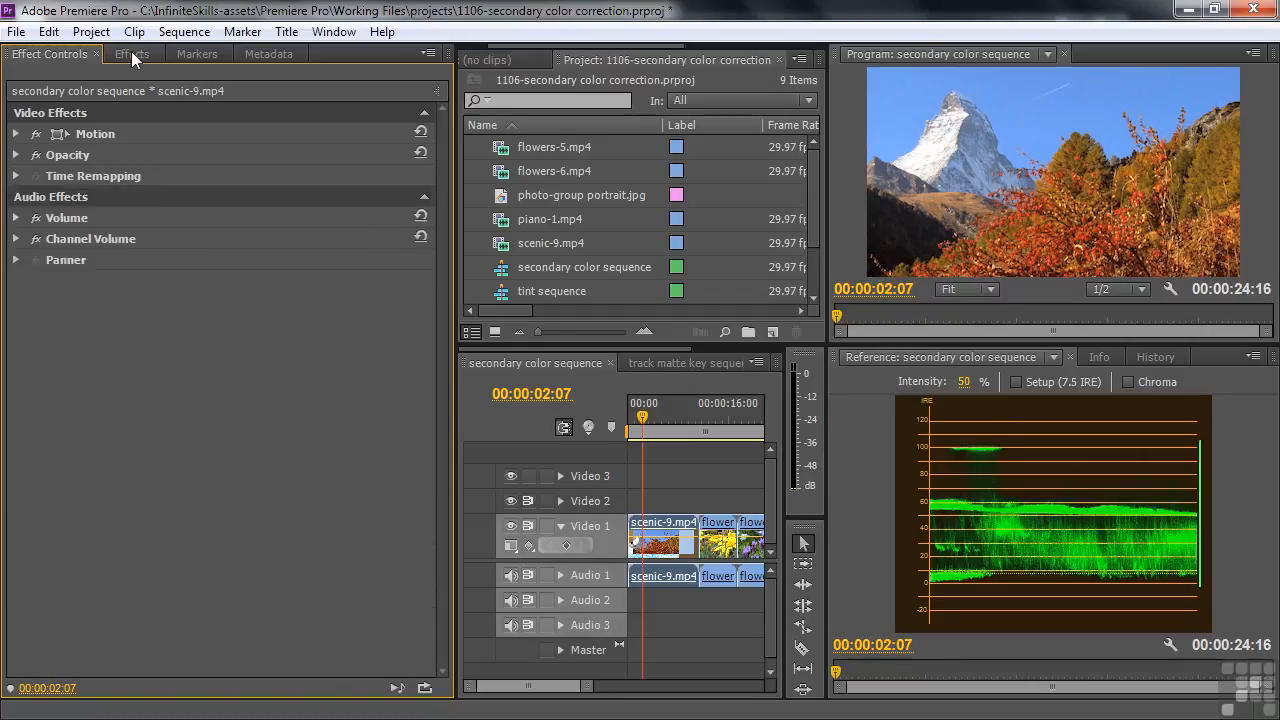
- Apply the RGB Curves effect to the scenic-9.mp4 clip and display its effect settings
left_click(131, 54)
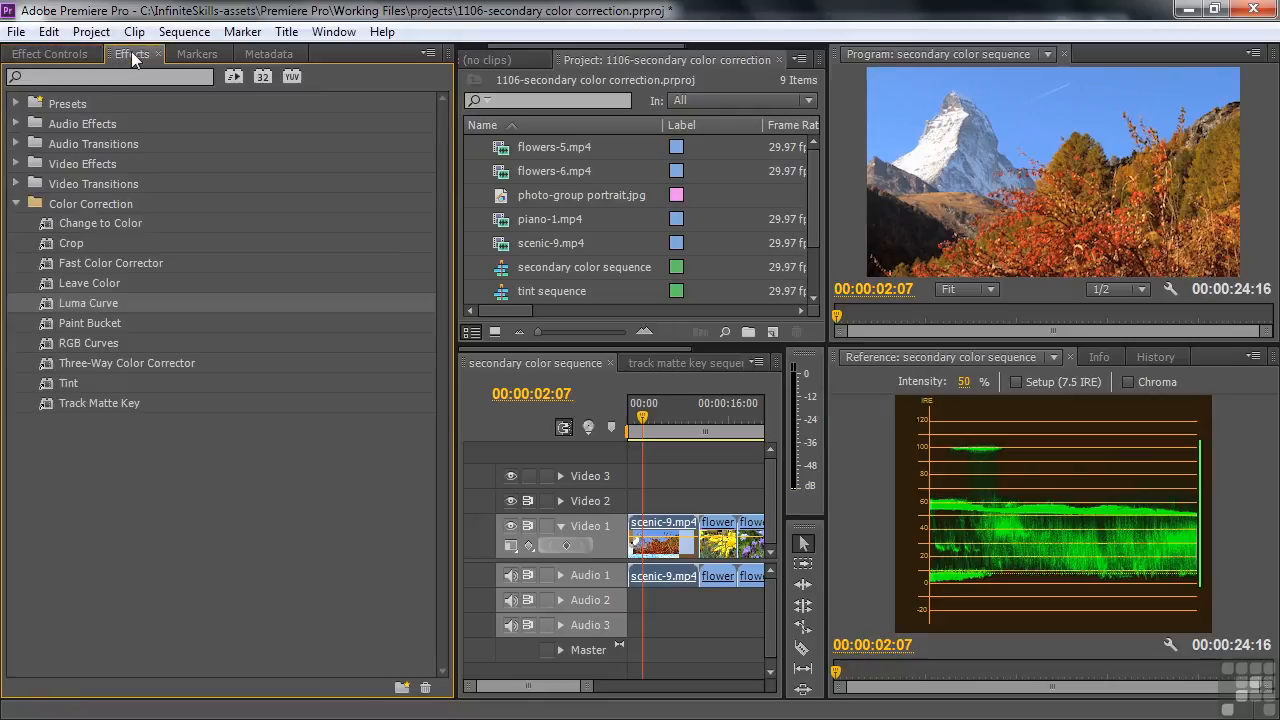
left_click(47, 342)
left_click_drag(48, 342, 53, 51)
- Expand the Secondary Color Correction settings of RGB Curves and show the mask
left_click_drag(444, 255, 434, 378)
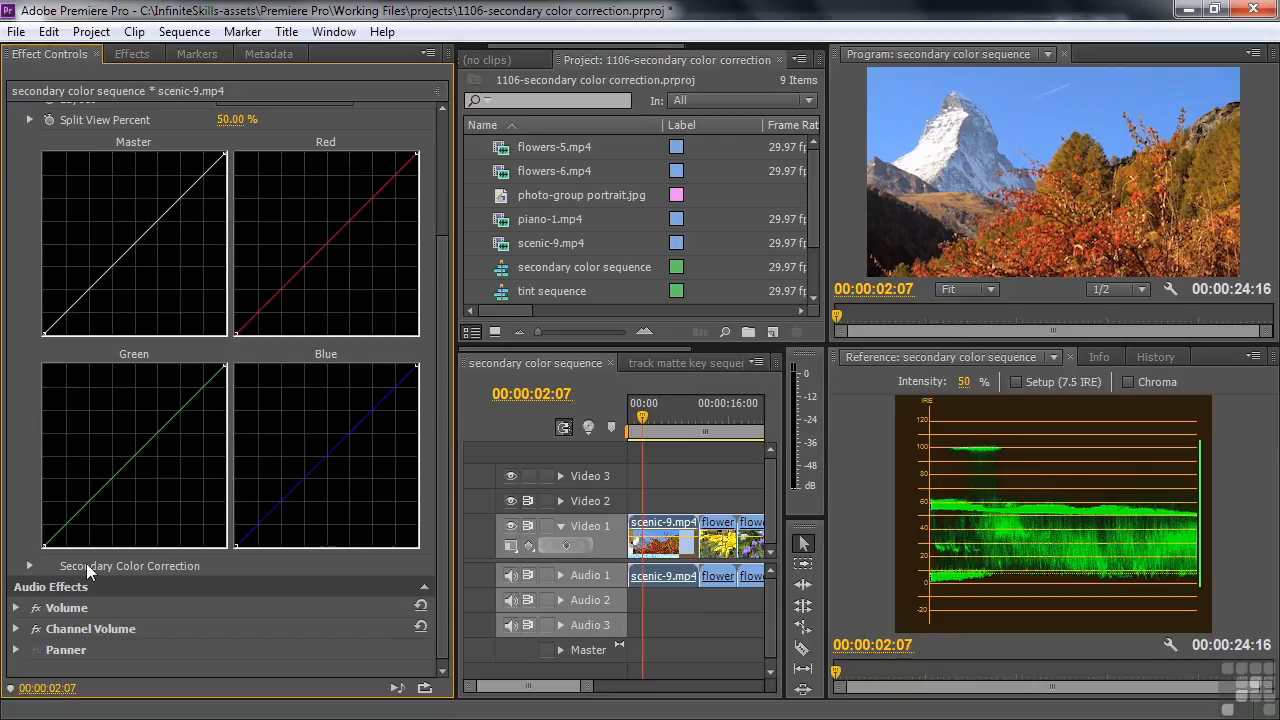
left_click(29, 566)
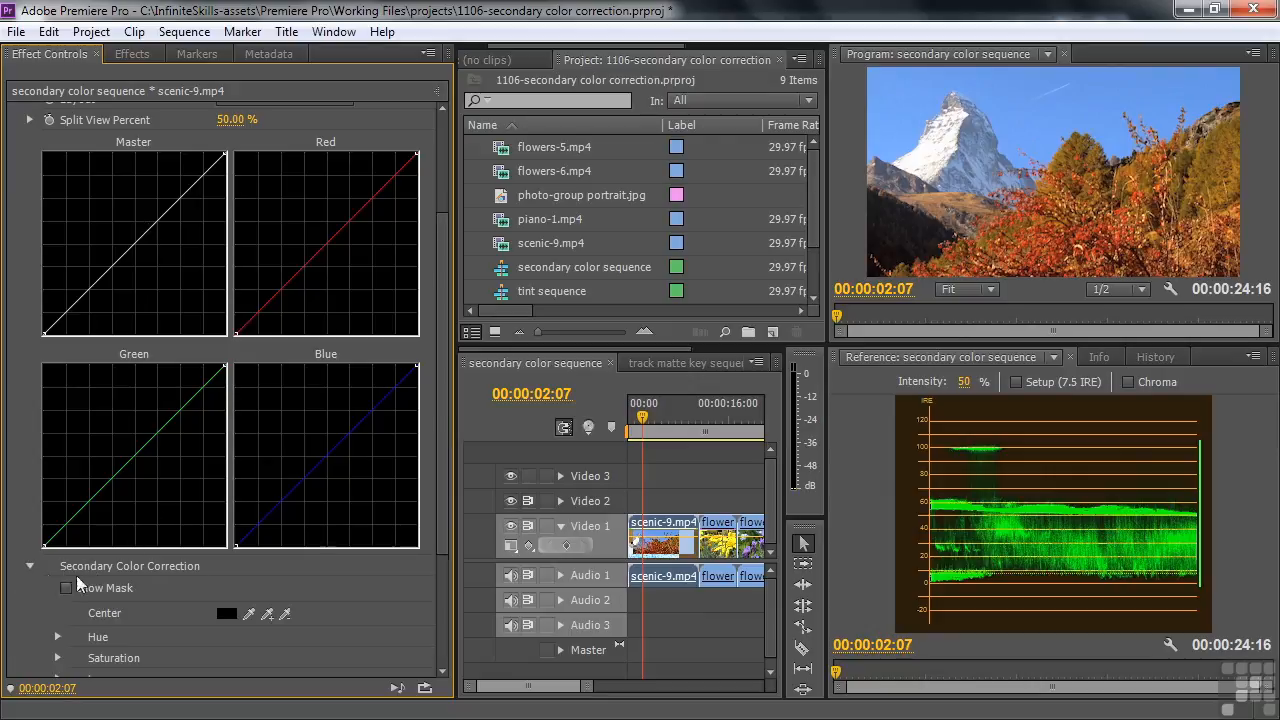
left_click_drag(442, 491, 424, 613)
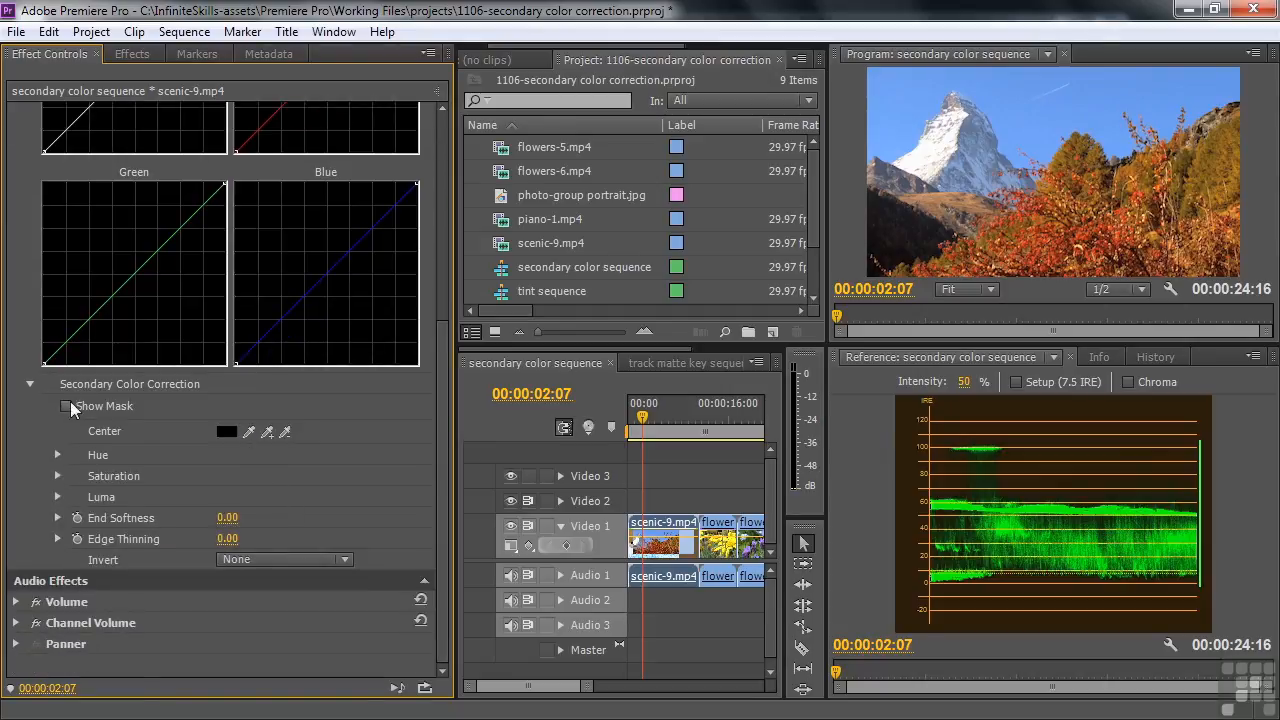
left_click(66, 406)
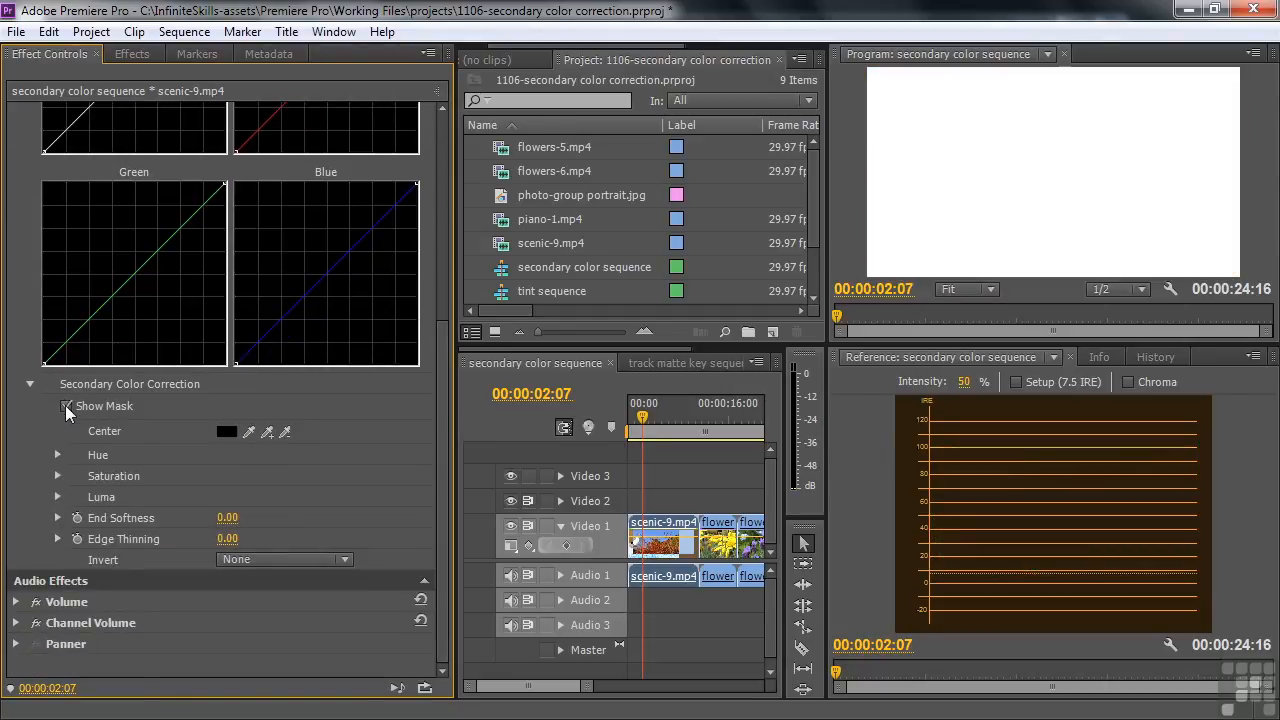
- Sample the blue sky as the mask's center color and add the paler sky beside the mountain to the selection
left_click_drag(249, 431, 1135, 90)
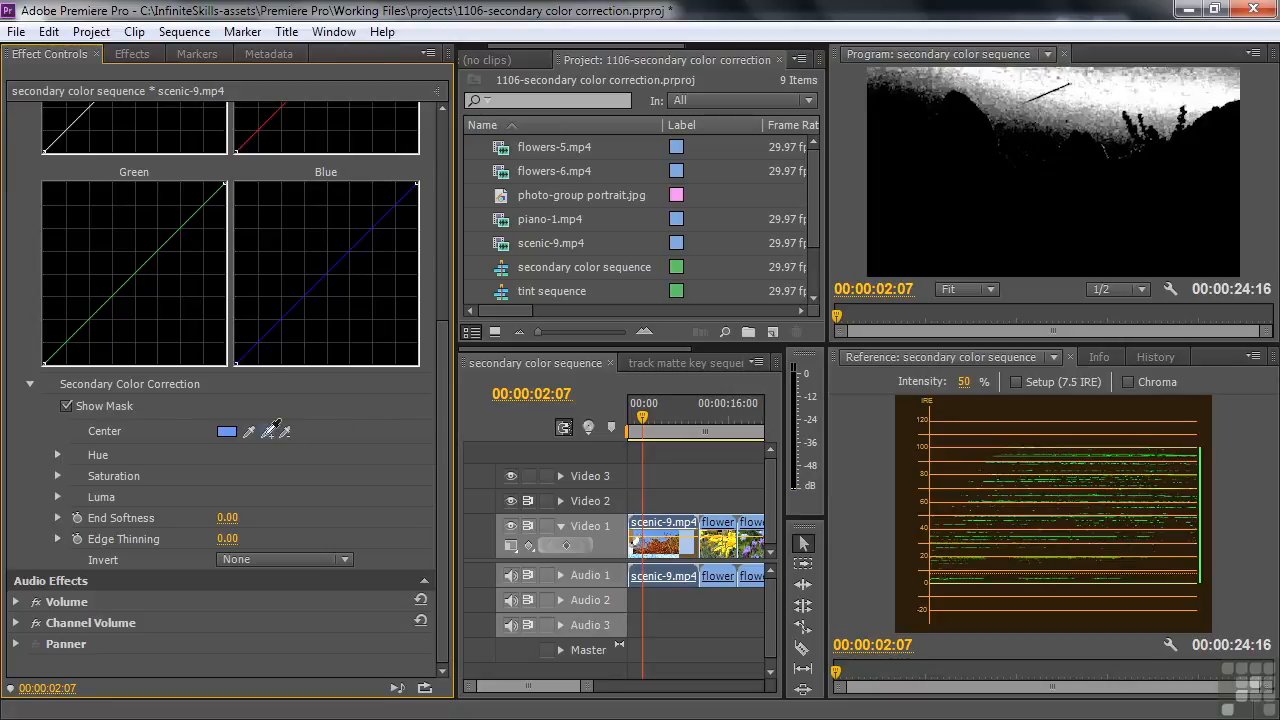
left_click_drag(270, 430, 892, 140)
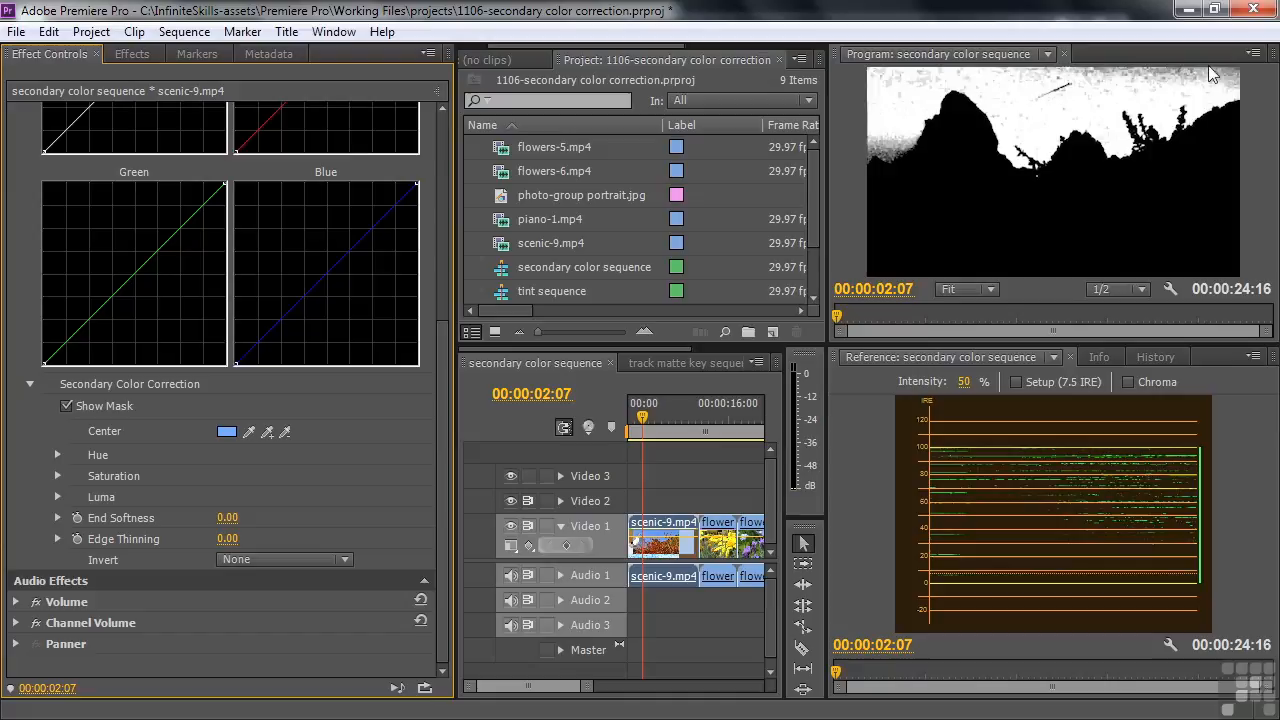
- Expand the mask's Hue, Saturation and Luma ranges and widen the Luma range to thresholds of 48.80 and 65.36
left_click(59, 455)
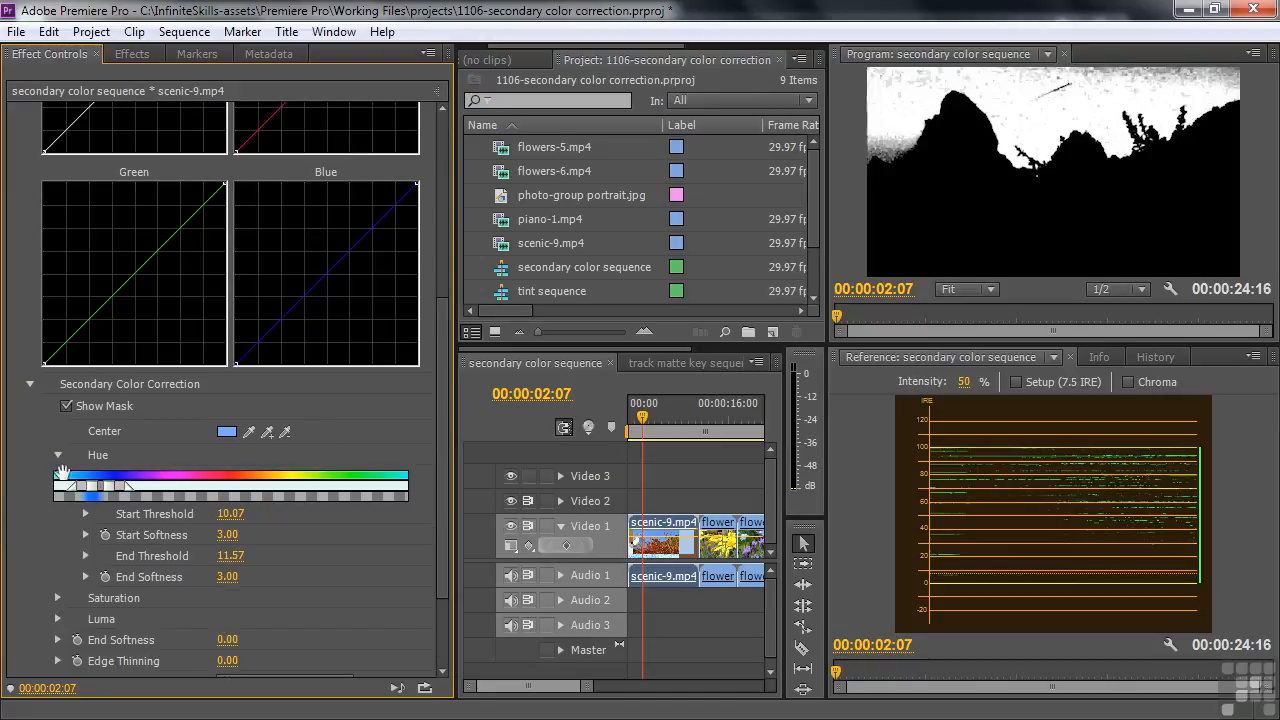
left_click(58, 598)
left_click_drag(443, 504, 438, 608)
left_click(58, 513)
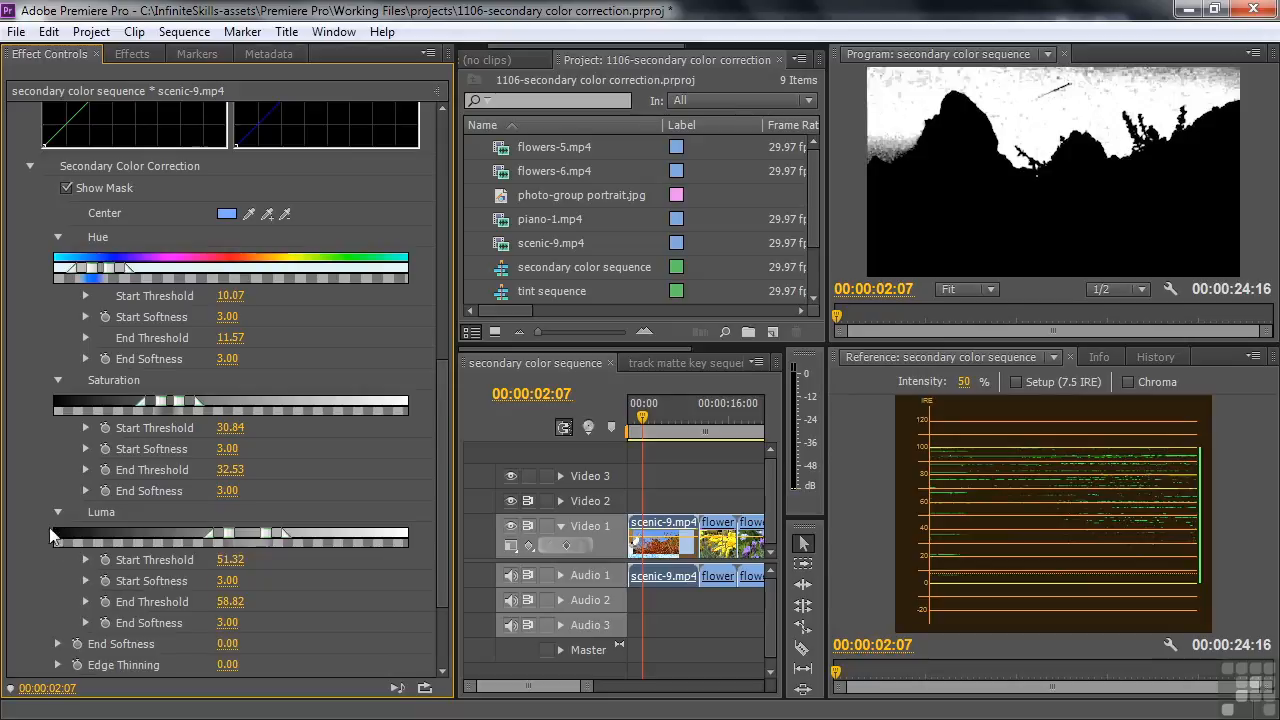
scroll(428, 525, "down", 3)
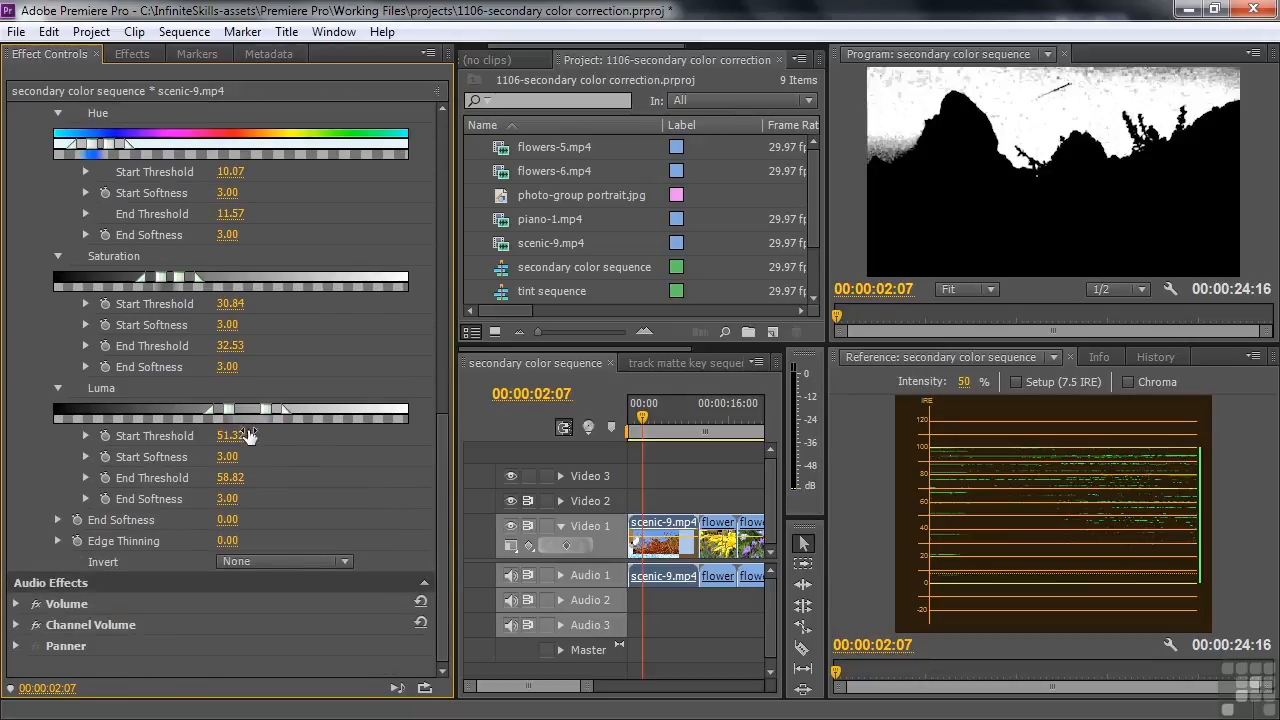
left_click_drag(229, 411, 288, 414)
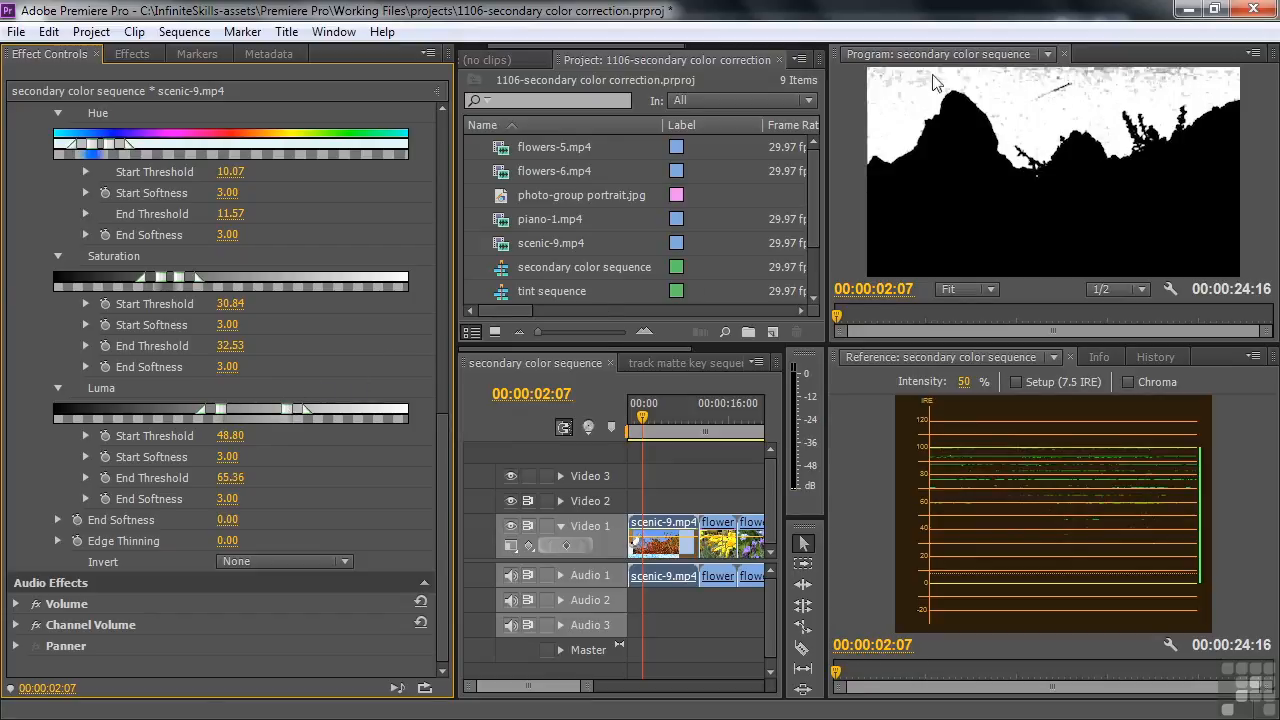
- Hide the mask and collapse the Secondary Color Correction settings of RGB Curves
left_click_drag(437, 514, 447, 480)
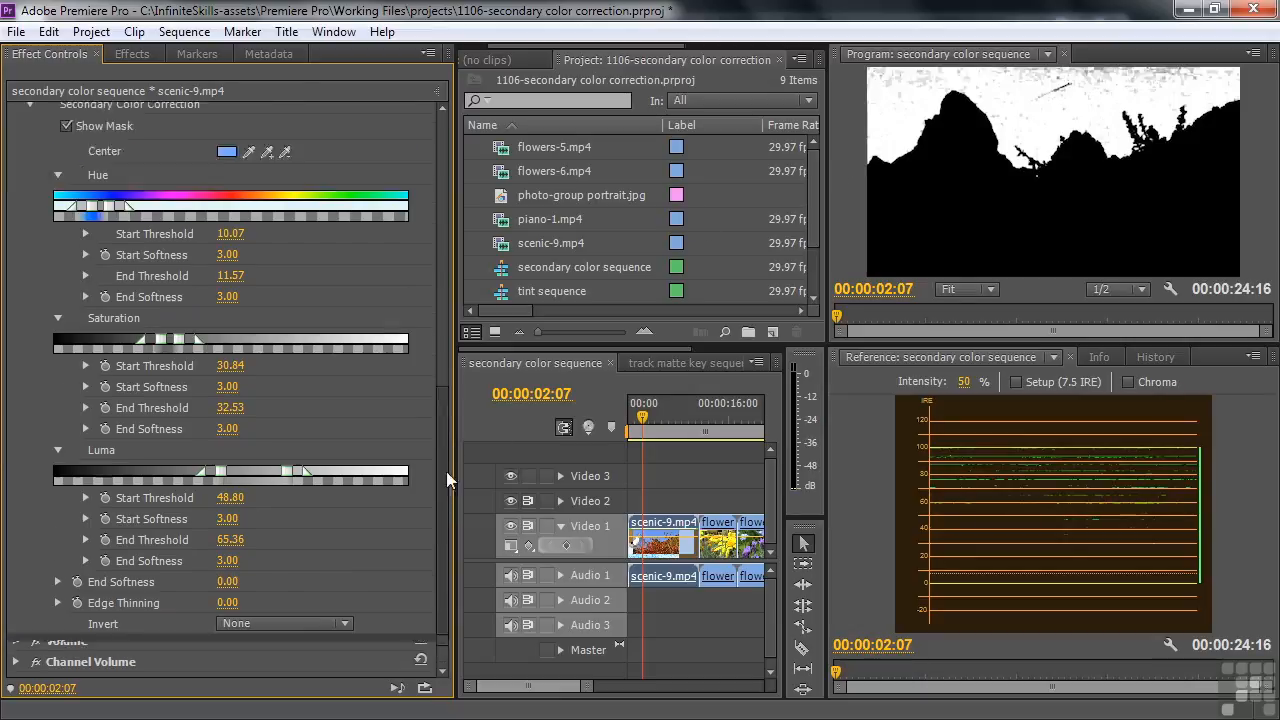
scroll(447, 480, "up", 5)
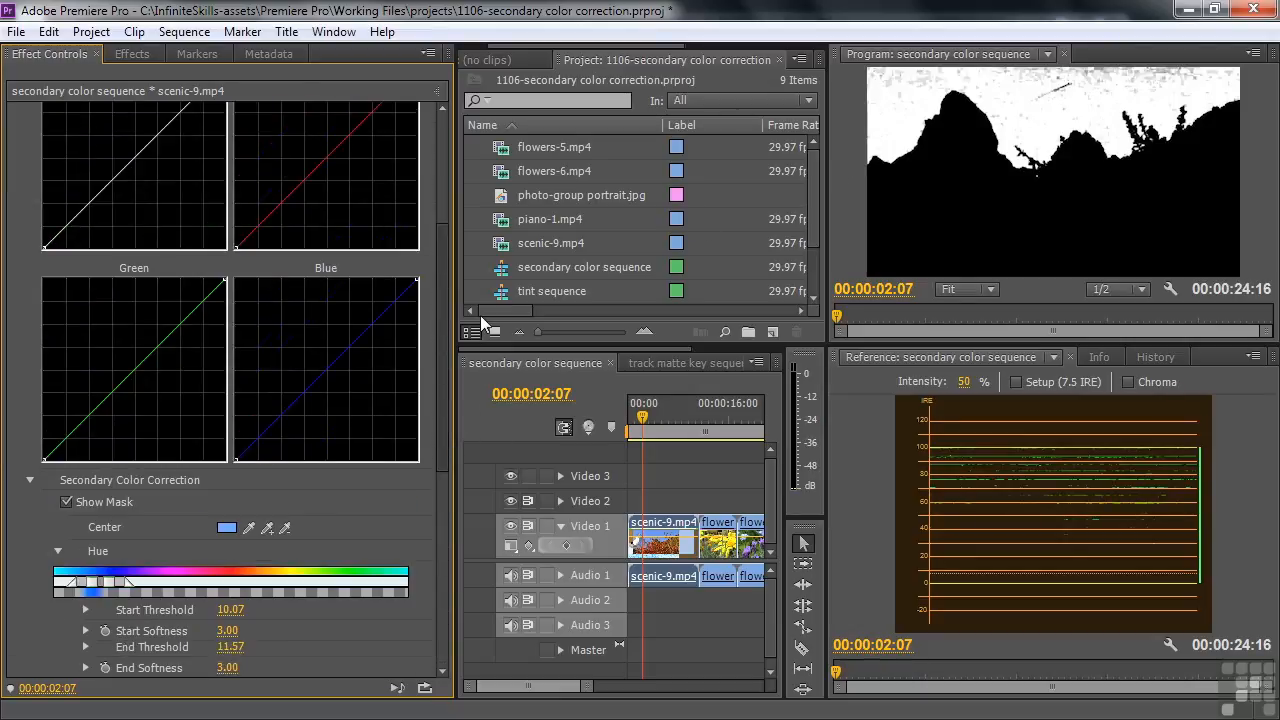
left_click(66, 502)
left_click(30, 480)
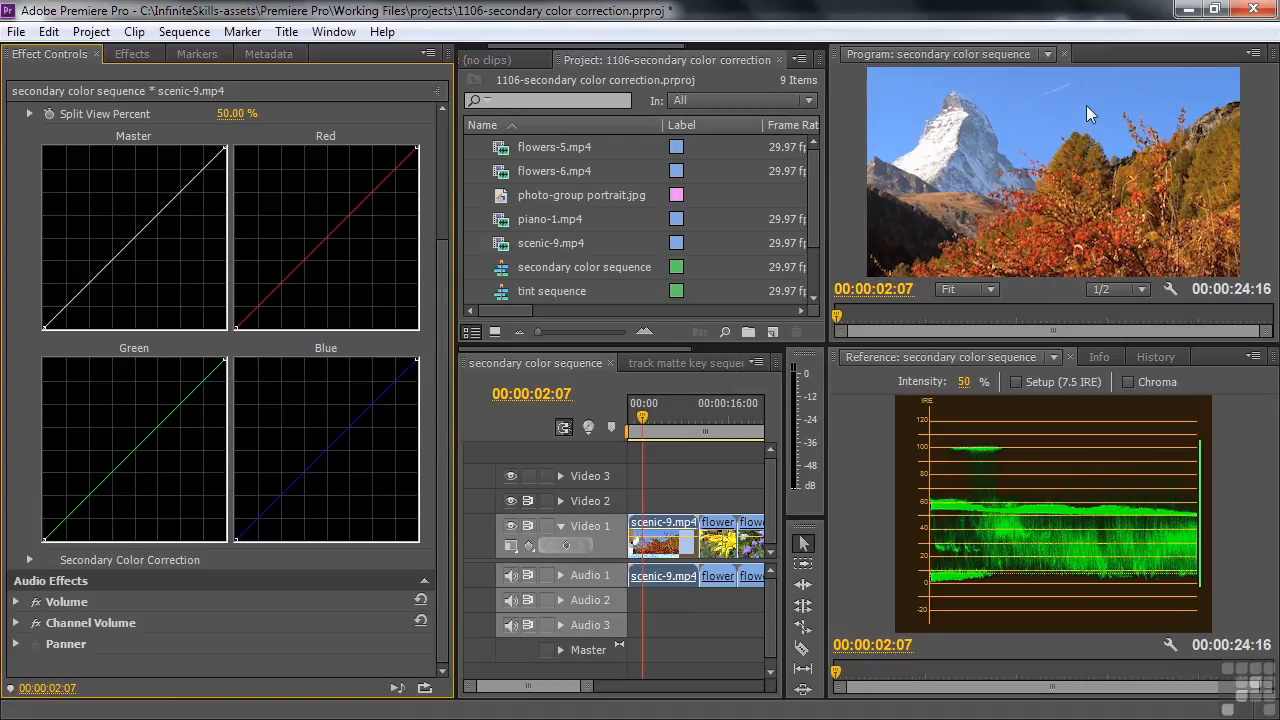
- Lower the highlight endpoint of the Master curve to darken the masked sky, and return it to full height
left_click_drag(223, 146, 226, 259)
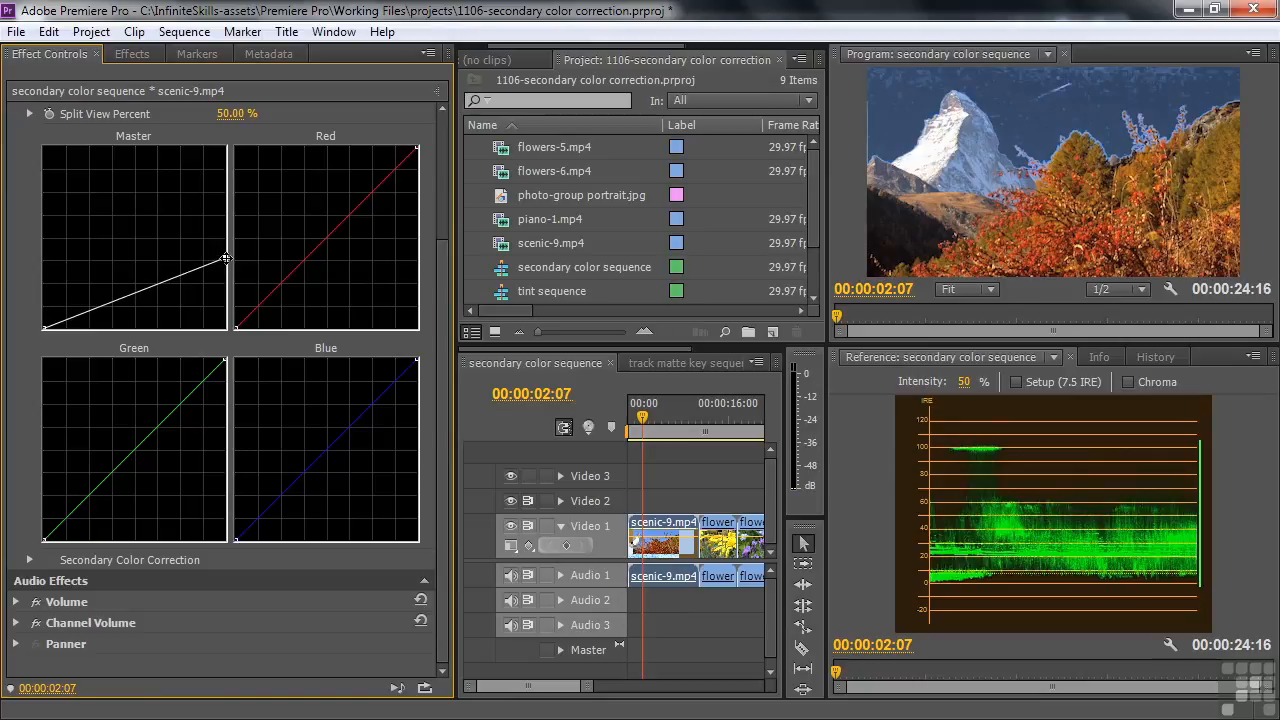
left_click_drag(226, 259, 226, 147)
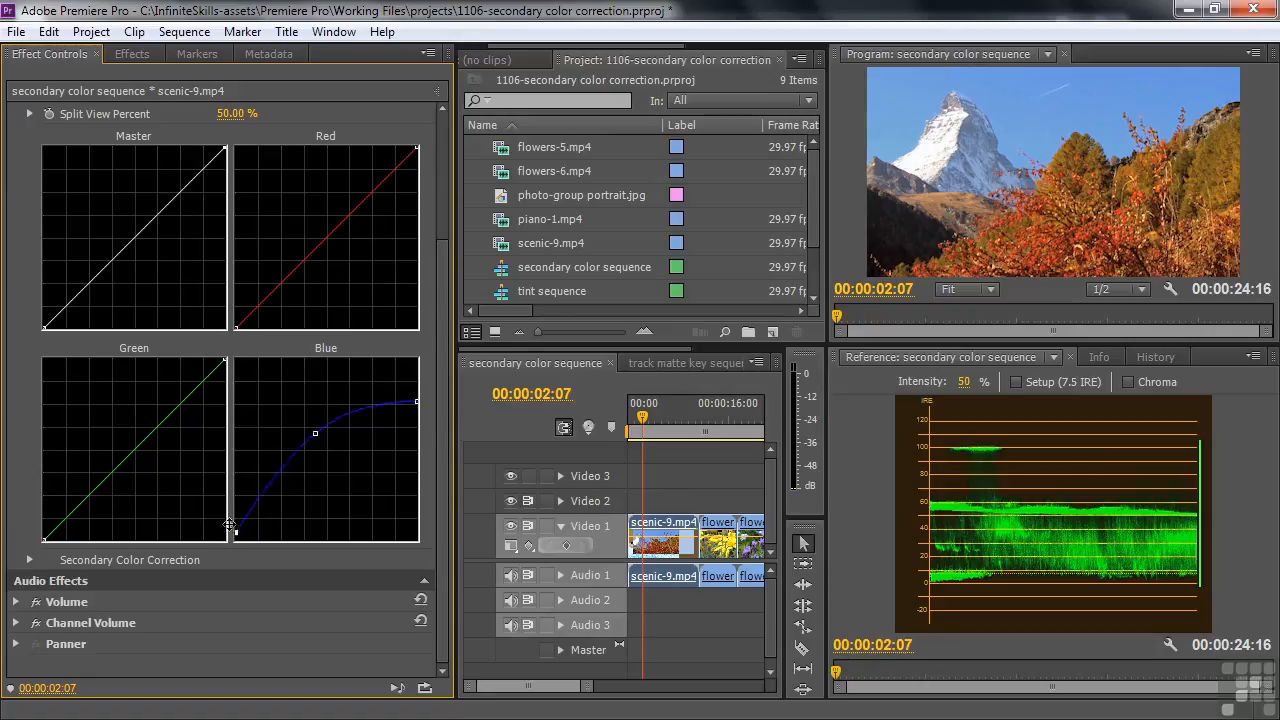
- Raise the start and end points of the Blue curve and adjust its middle point to intensify the sky's blue
left_click_drag(231, 527, 236, 497)
left_click_drag(410, 403, 382, 358)
left_click(302, 427)
- Pull the middle of the Red and Green curves slightly down to reduce those colors in the sky
left_click_drag(324, 241, 341, 255)
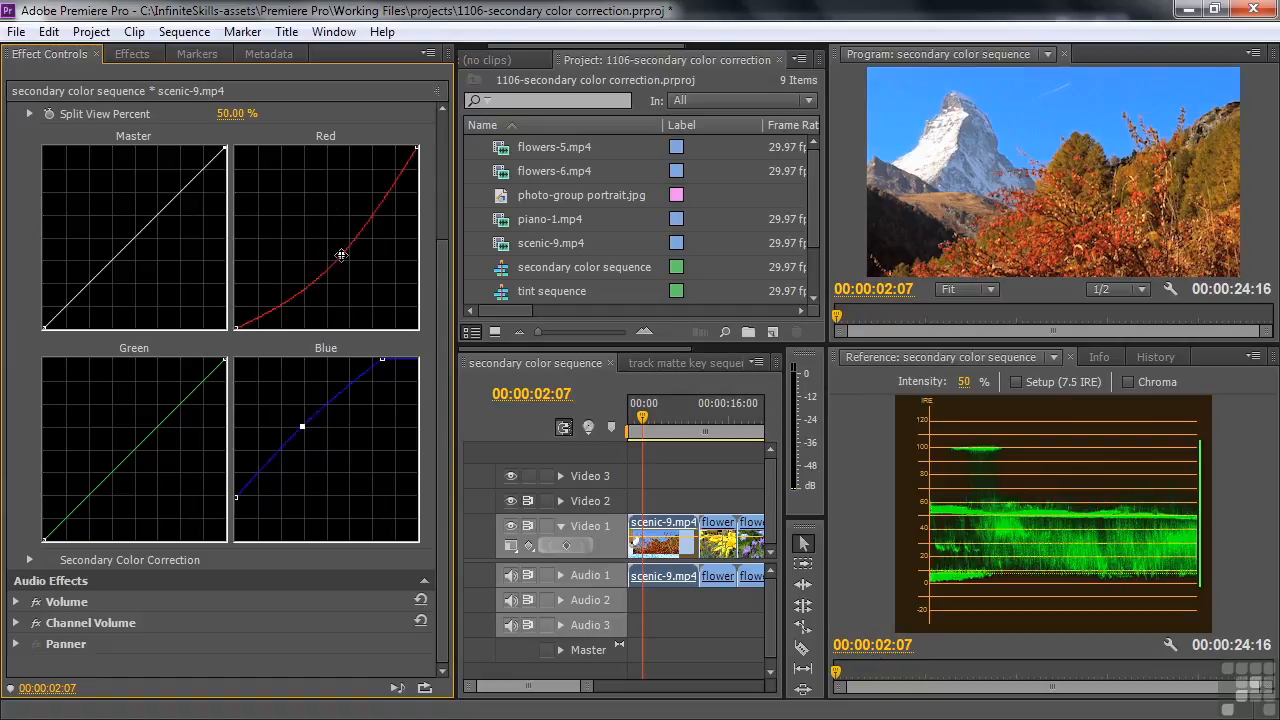
left_click_drag(338, 256, 348, 258)
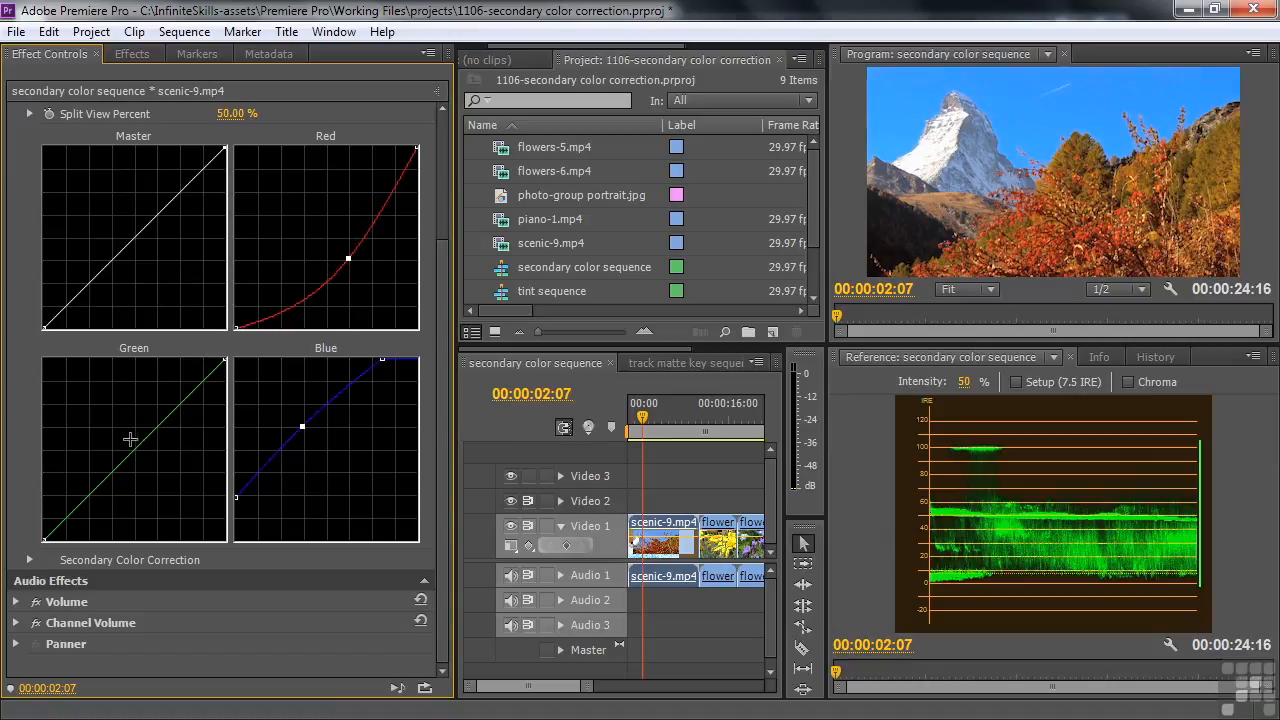
left_click_drag(131, 440, 144, 454)
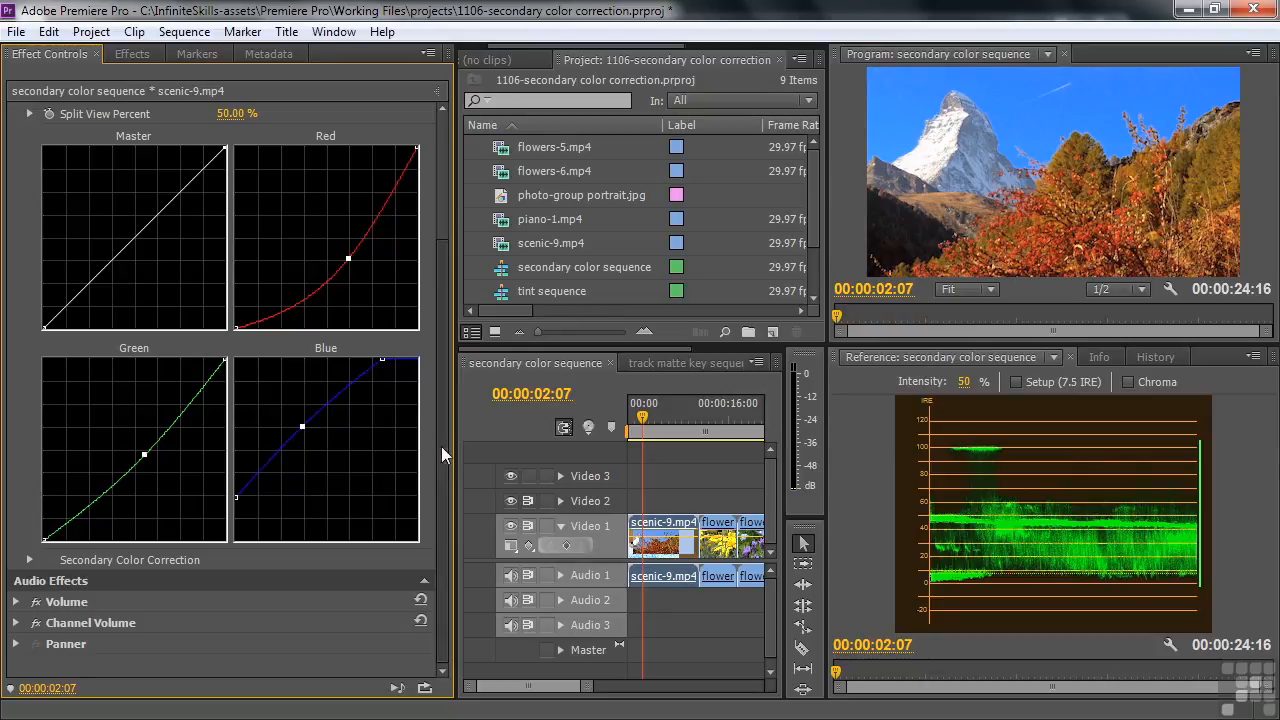
- Replace the RGB Curves effect on scenic-9.mp4 with Three-Way Color Corrector and display its settings
left_click_drag(441, 446, 460, 233)
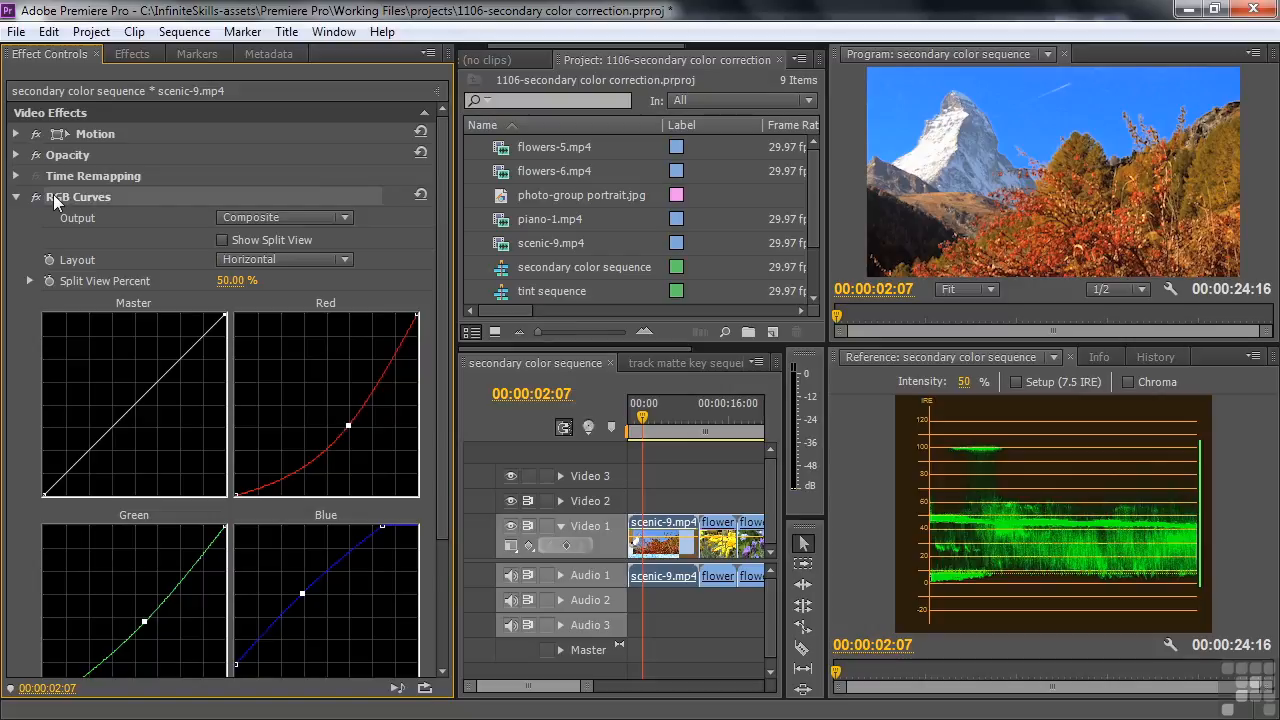
key("Delete")
left_click(131, 53)
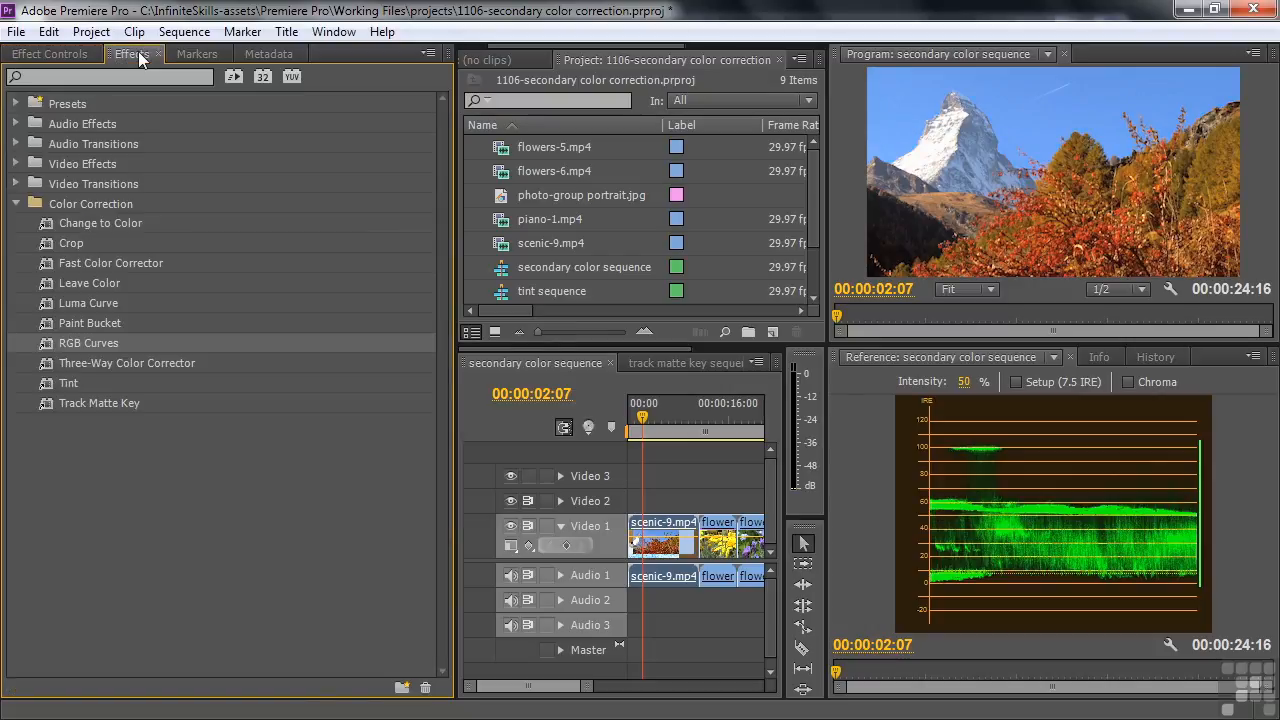
left_click(49, 362)
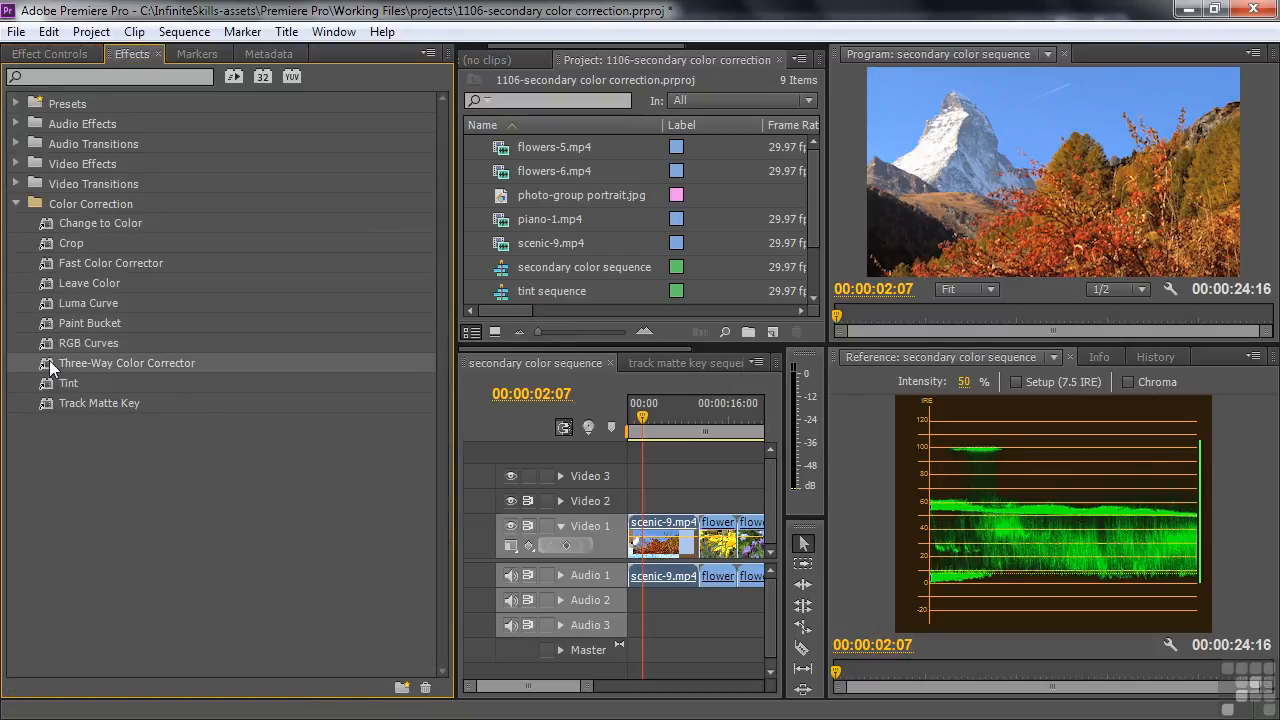
left_click(57, 53)
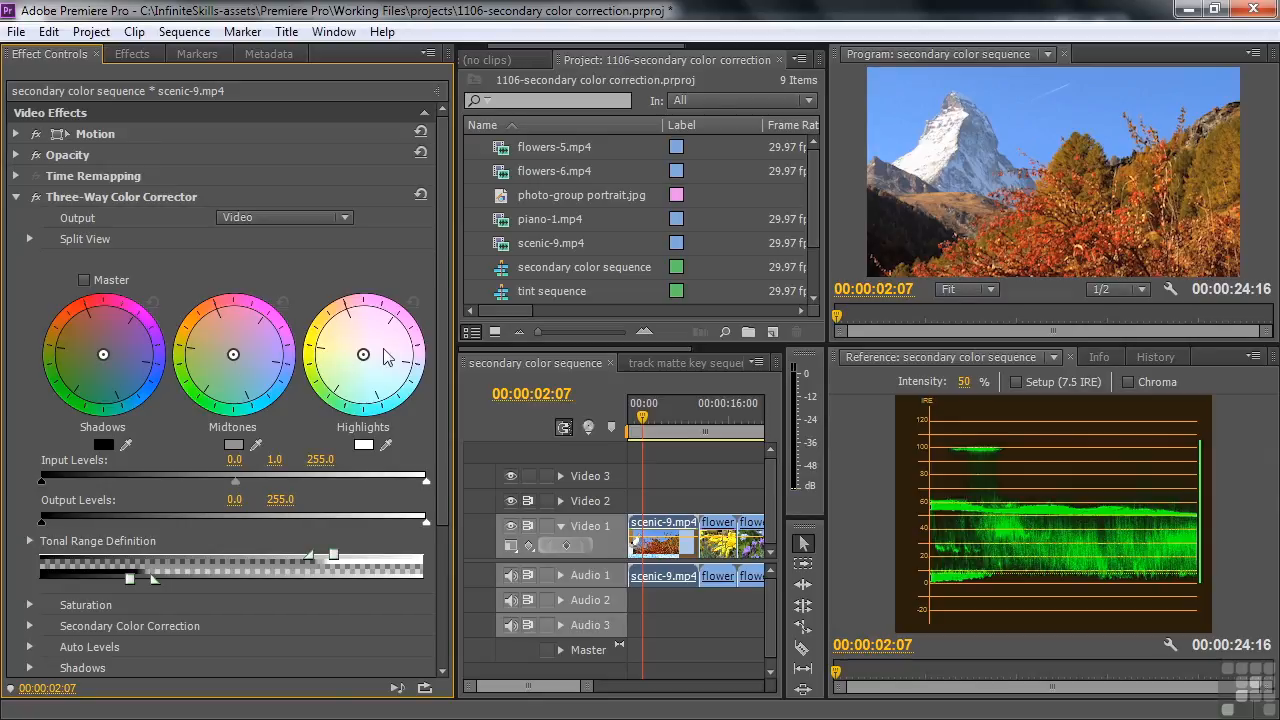
- Expand Tonal Range Definition, show the tonal range and raise the Shadow Threshold to 93.88
left_click_drag(445, 322, 445, 358)
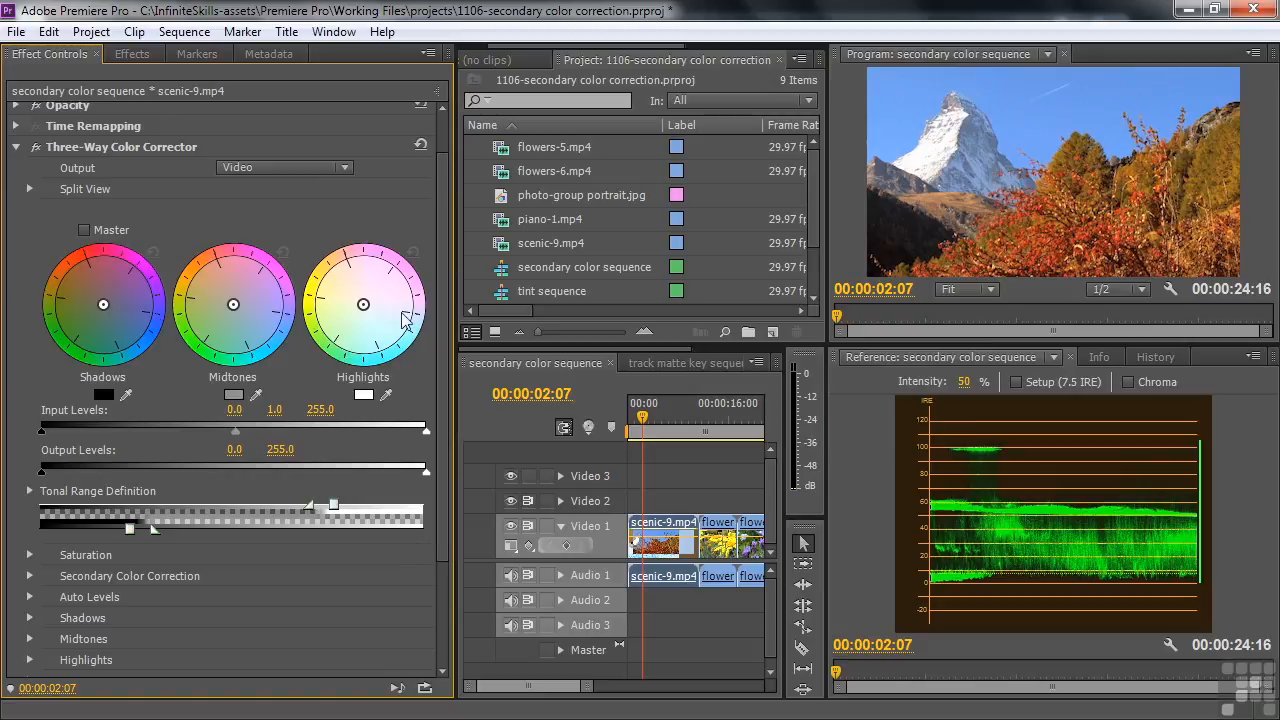
left_click(31, 490)
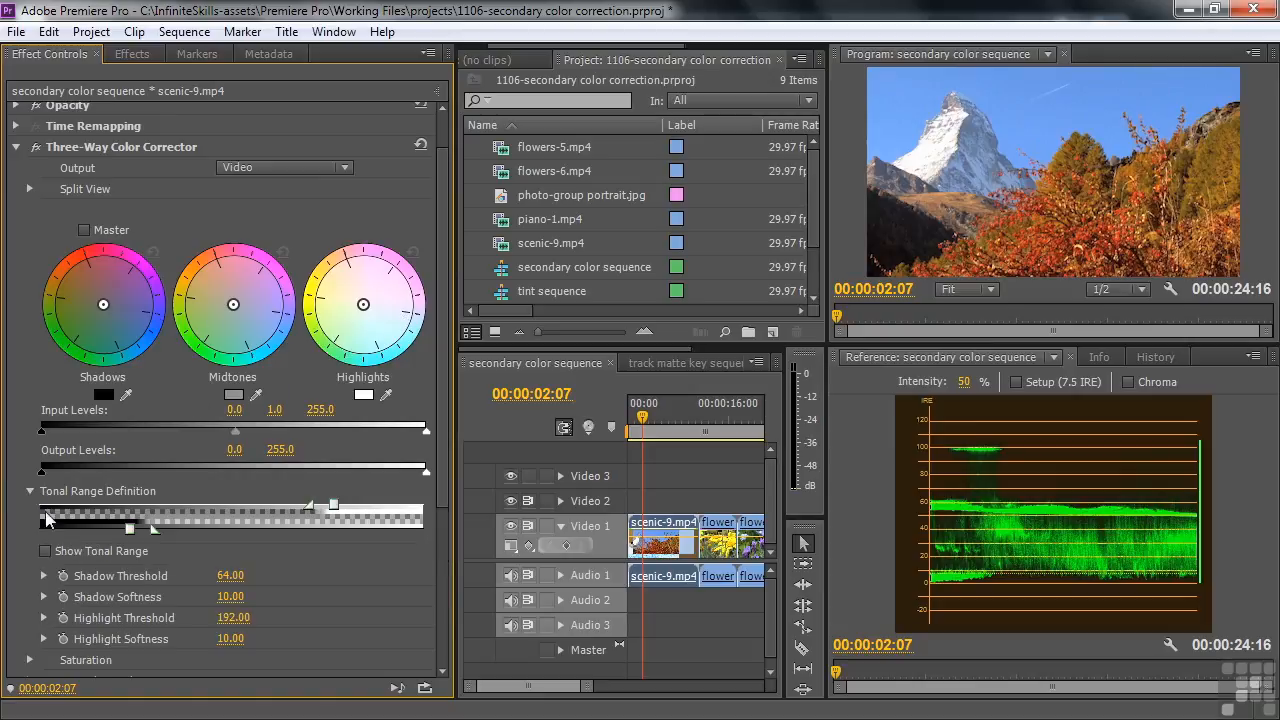
left_click(44, 550)
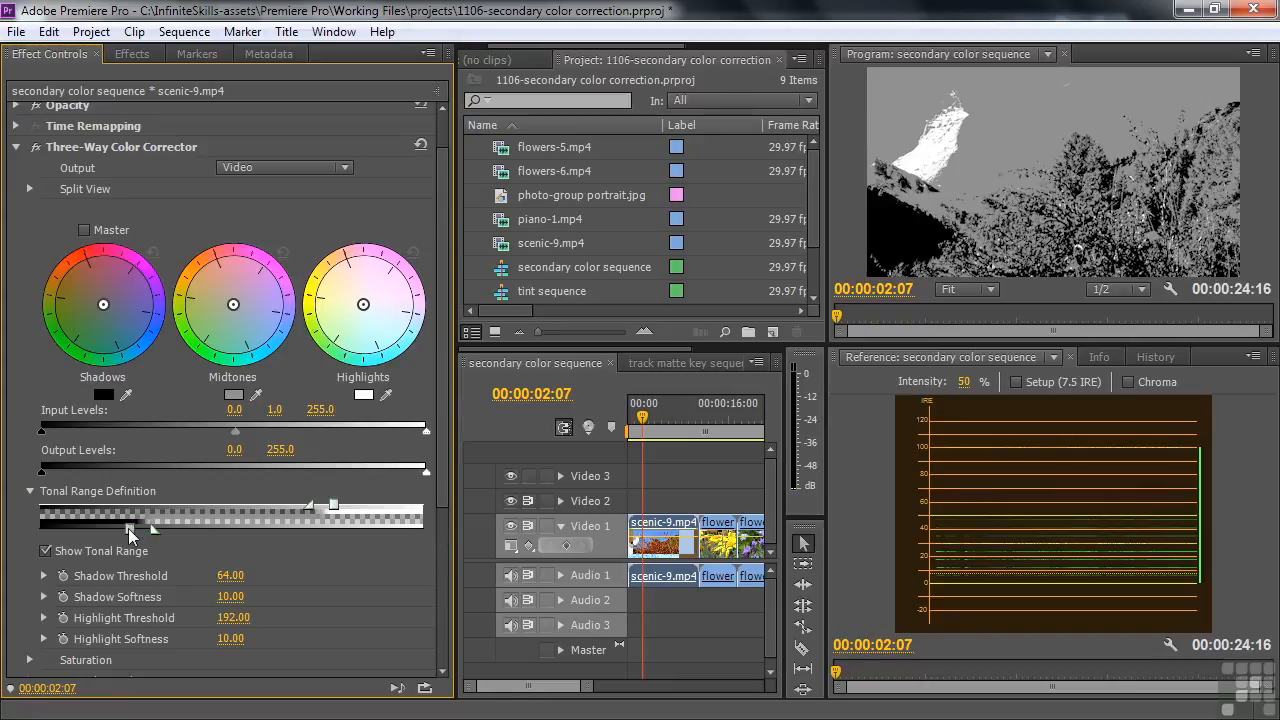
left_click_drag(129, 535, 176, 538)
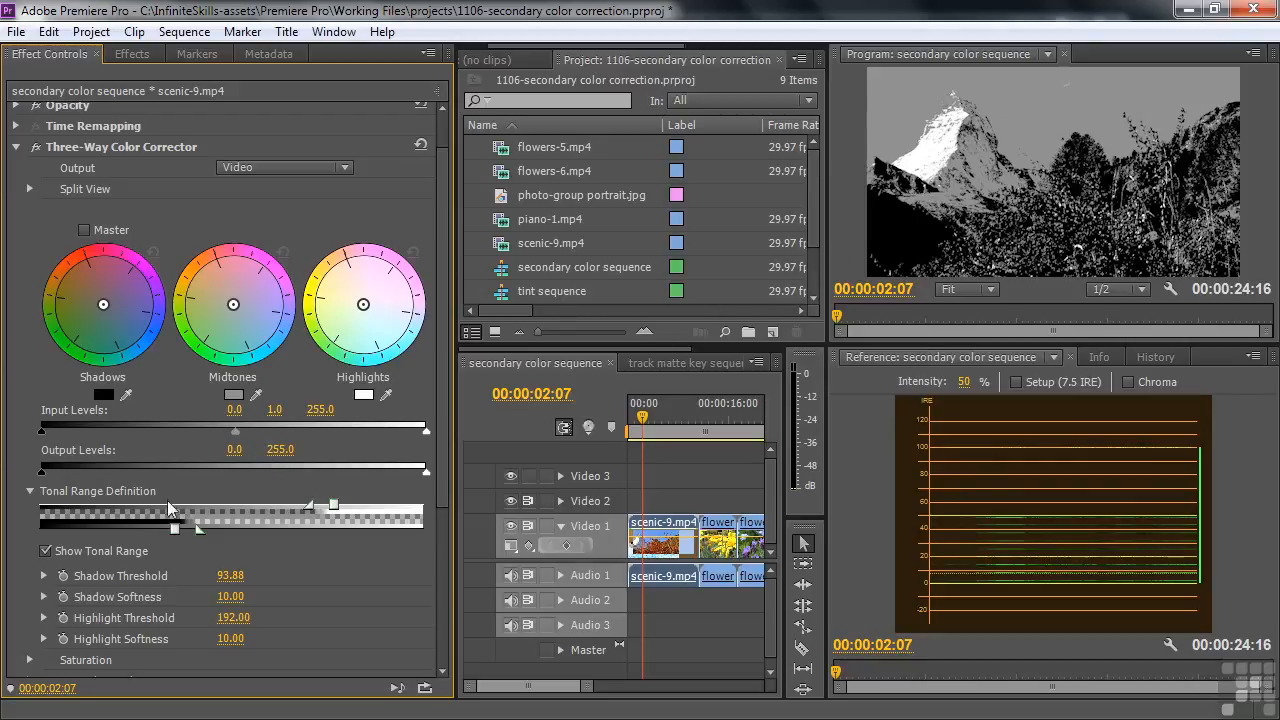
- Hide the tonal range preview and shift the Shadows color wheel toward red-orange
left_click(45, 550)
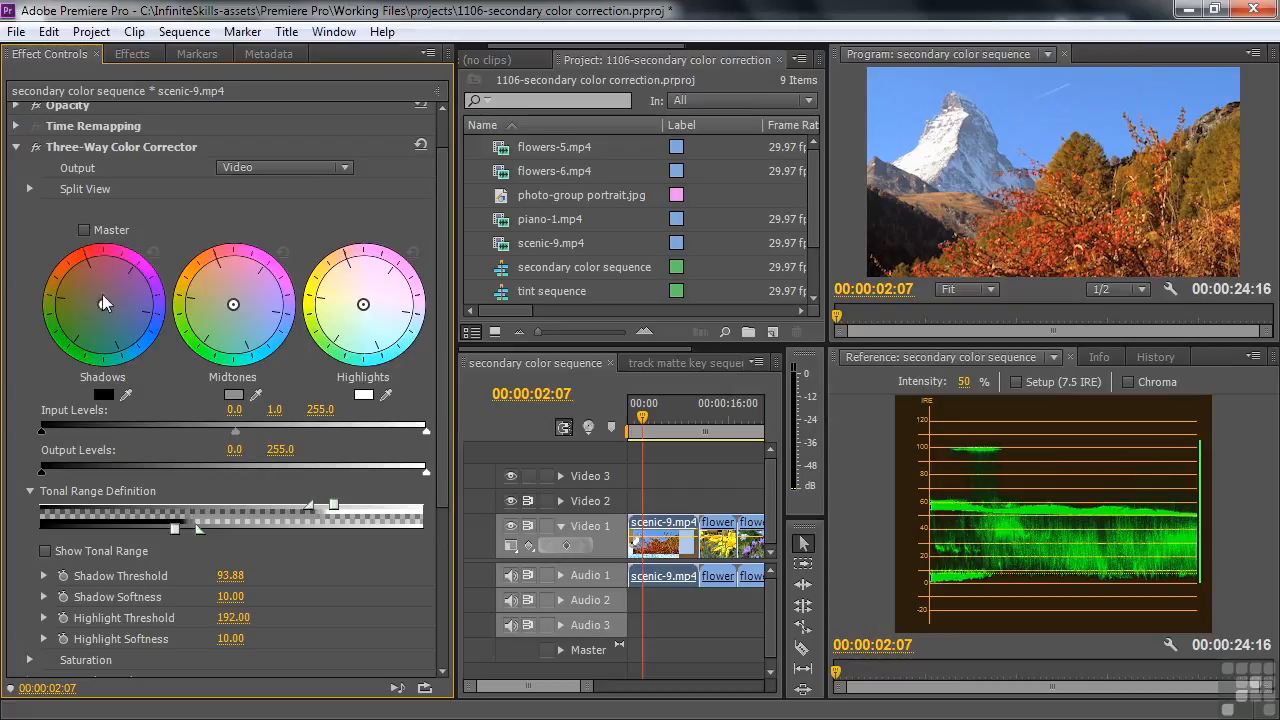
left_click_drag(103, 303, 92, 285)
mouse_move(89, 281)
left_mouse_down()
mouse_move(133, 350)
mouse_move(83, 279)
left_mouse_up()
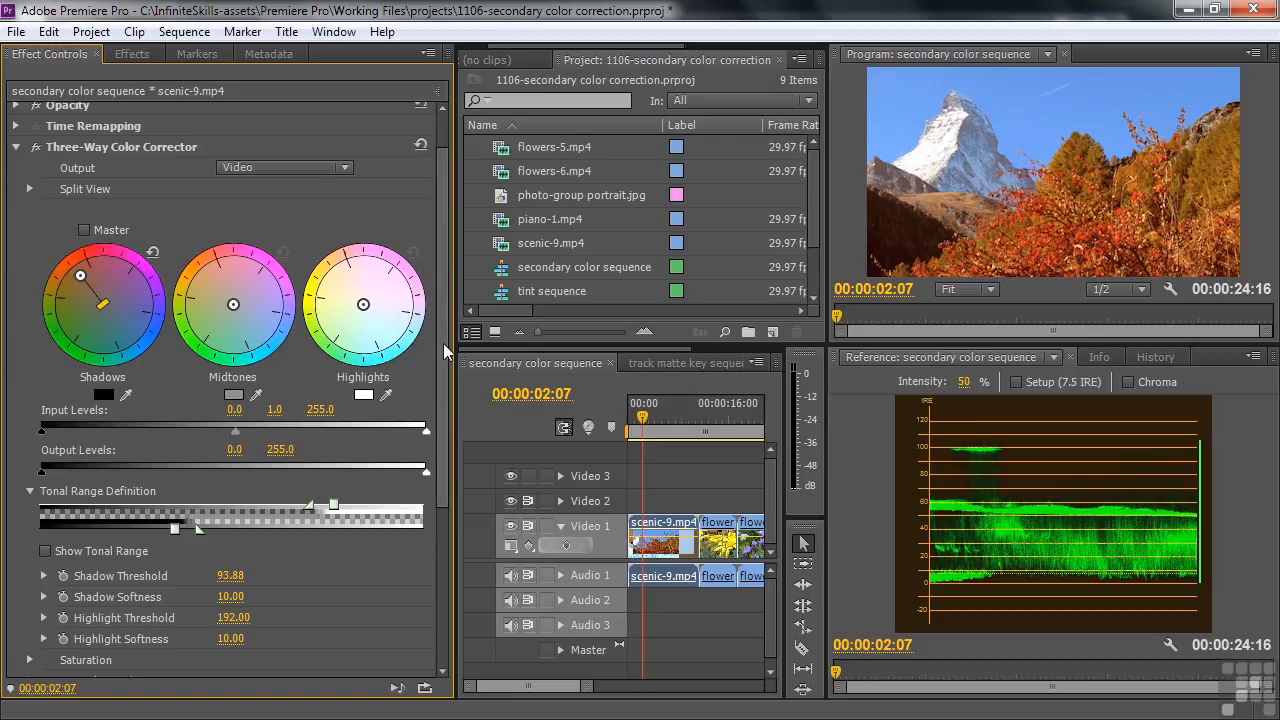
- Remove the Three-Way Color Corrector effect from scenic-9.mp4
left_click(50, 145)
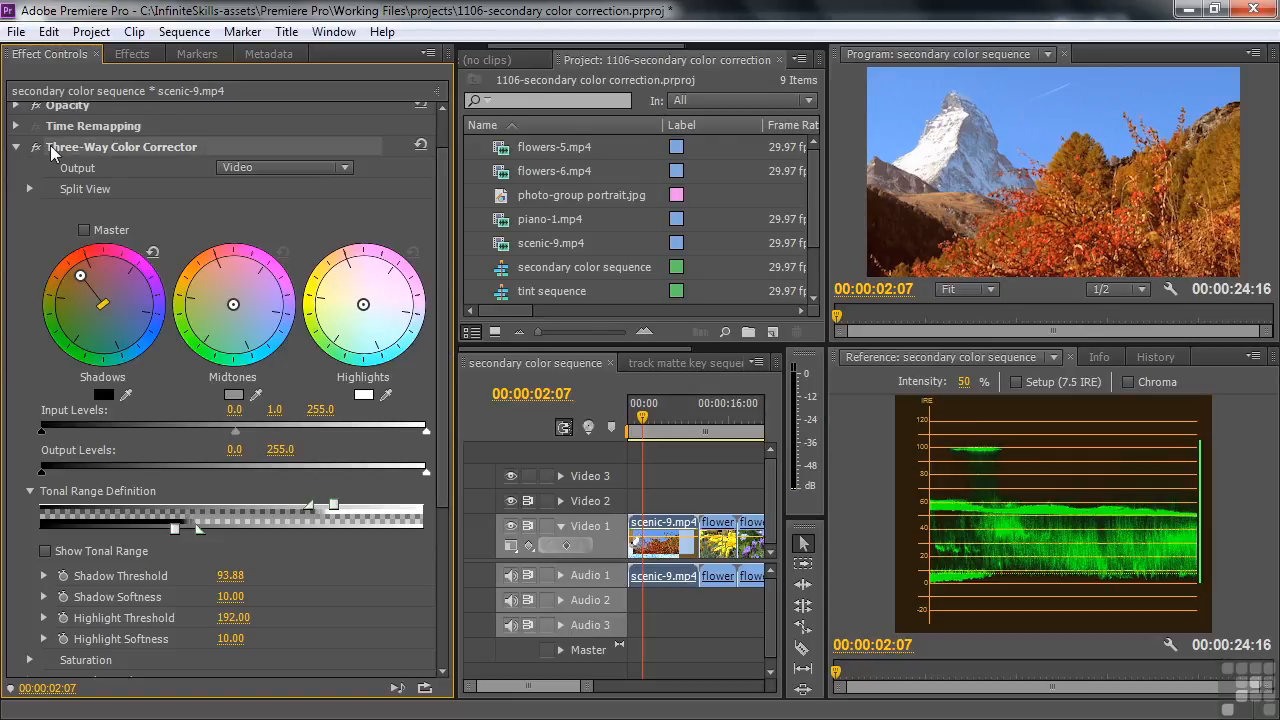
key("Delete")
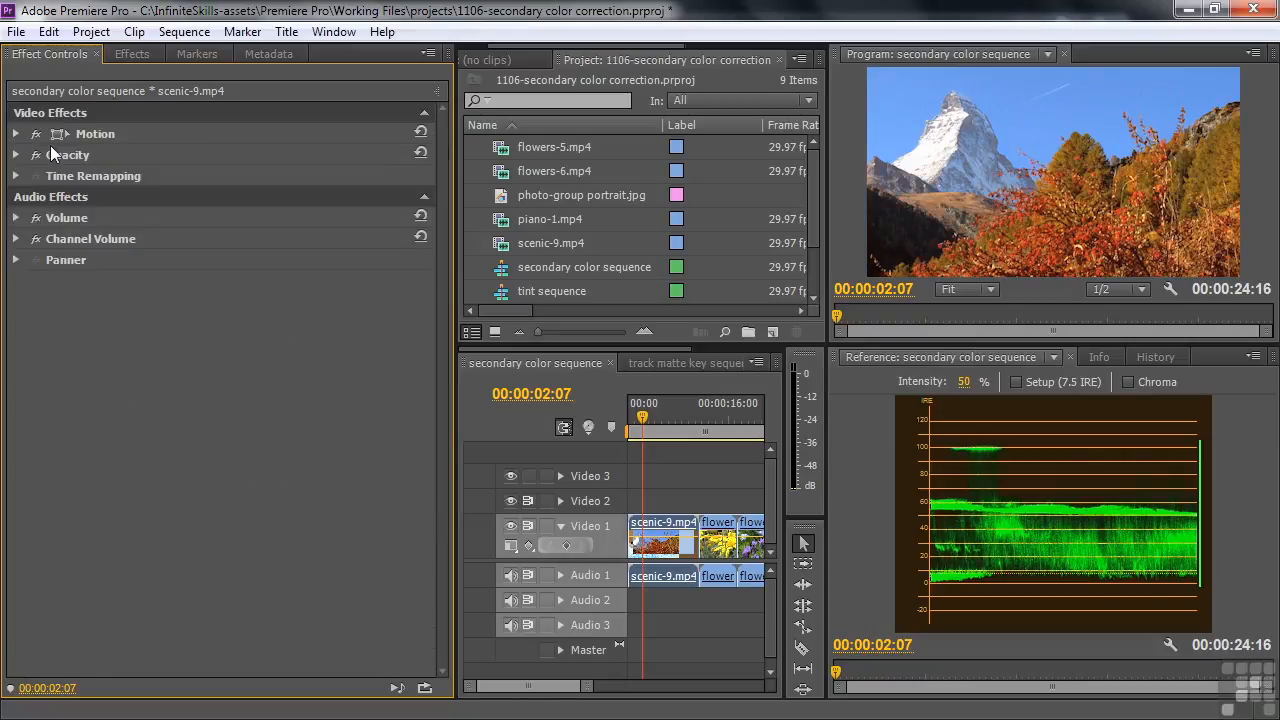
- Move the playhead to 00:00:14:09, apply the Change to Color effect to flowers-5.mp4 and display its settings
left_click_drag(645, 418, 717, 430)
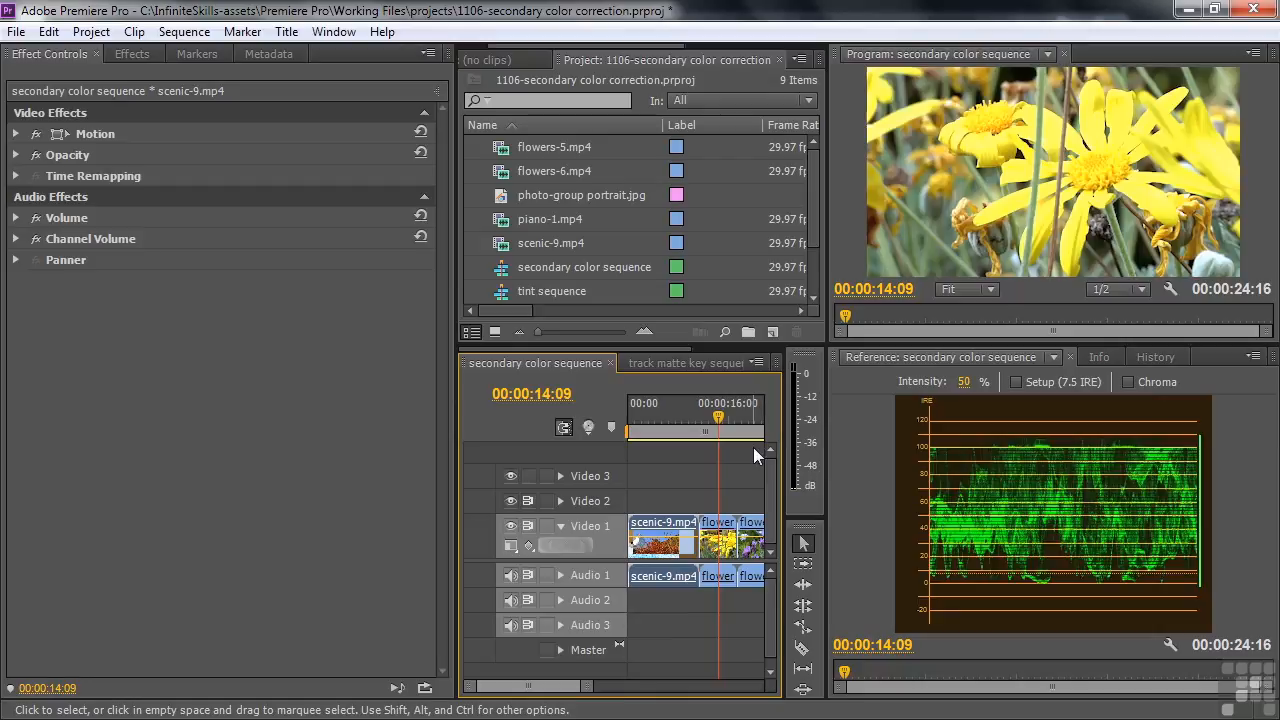
left_click(715, 528)
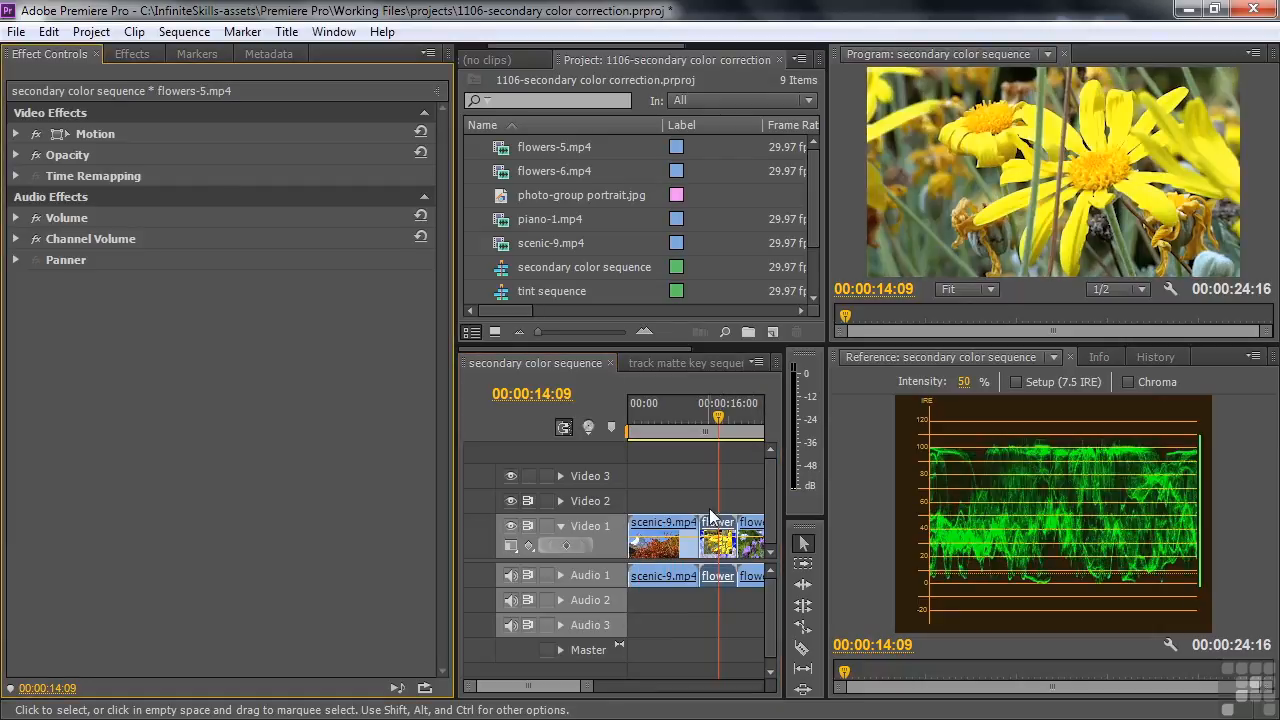
key("shift+7")
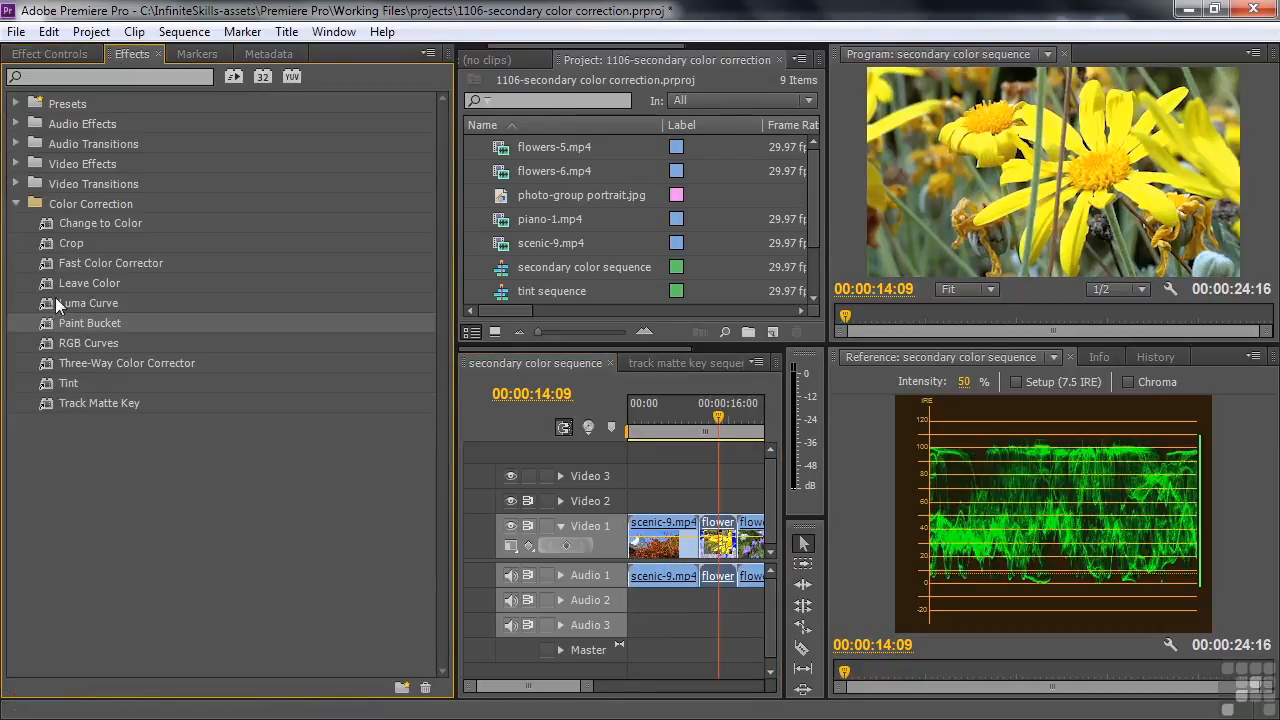
left_click(44, 224)
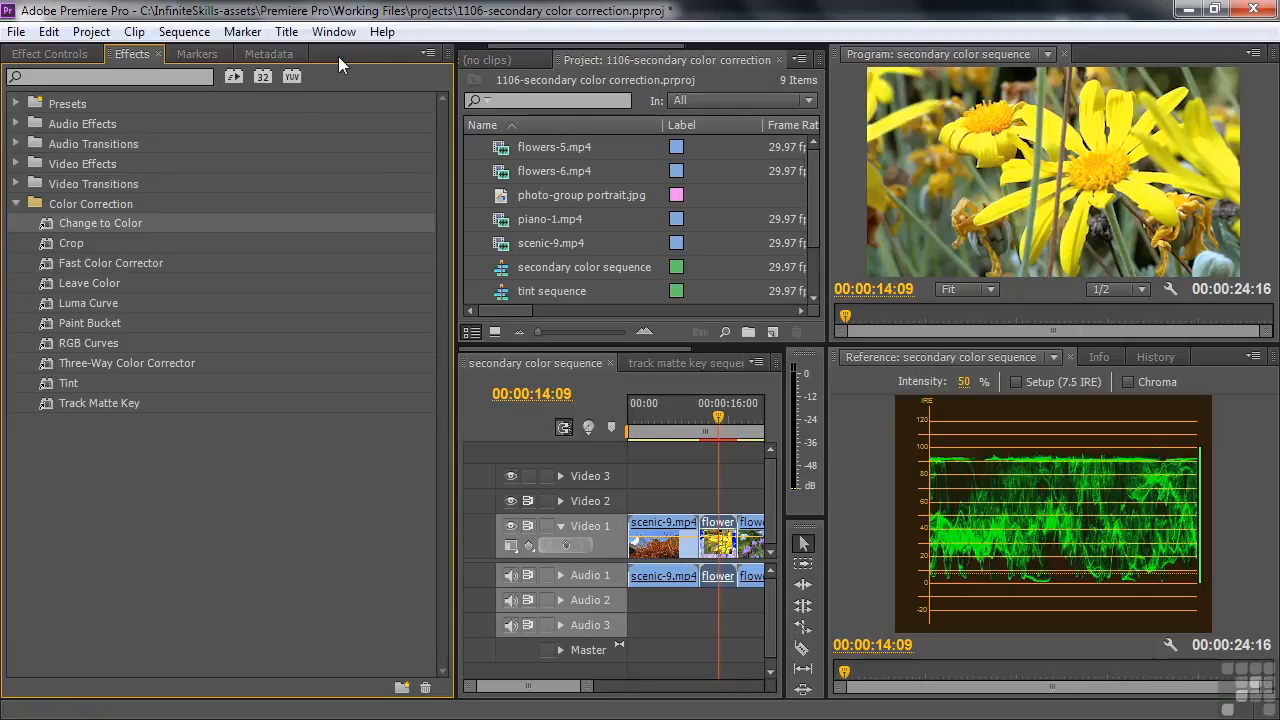
left_click(61, 54)
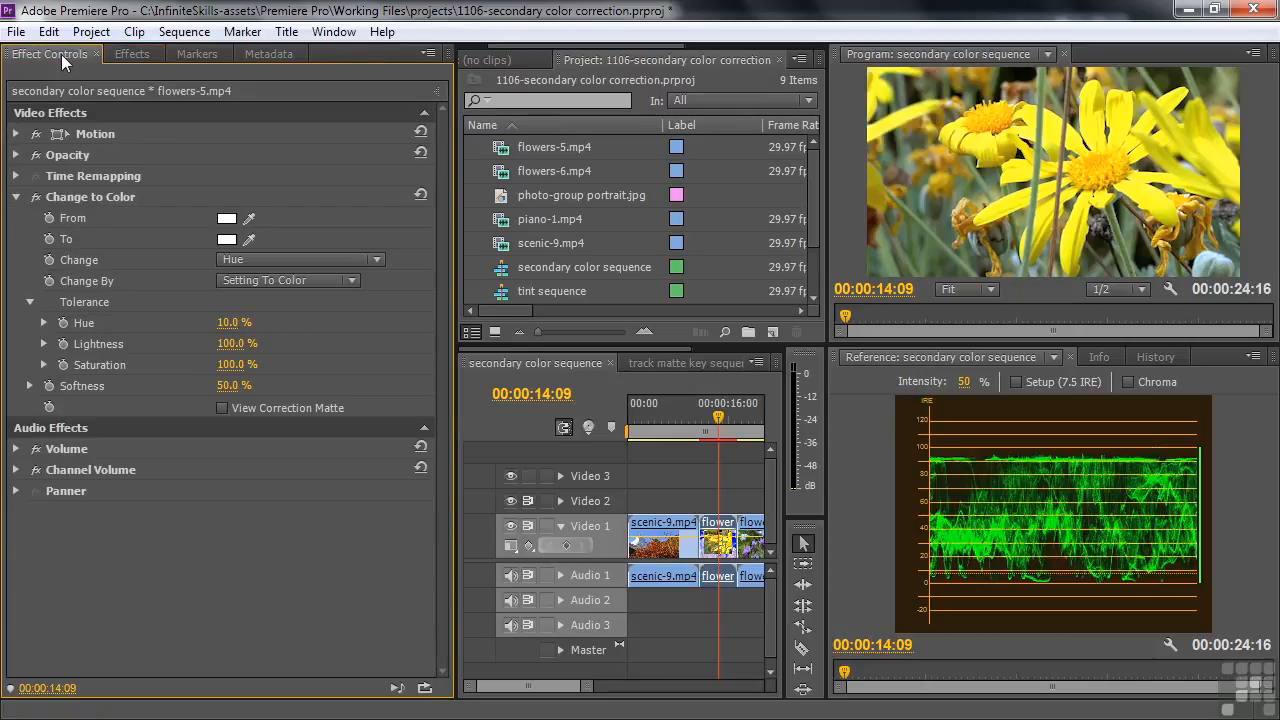
- Sample a yellow petal as the From color and set the To color to the blue 1224A7
left_click(249, 218)
left_click(1097, 135)
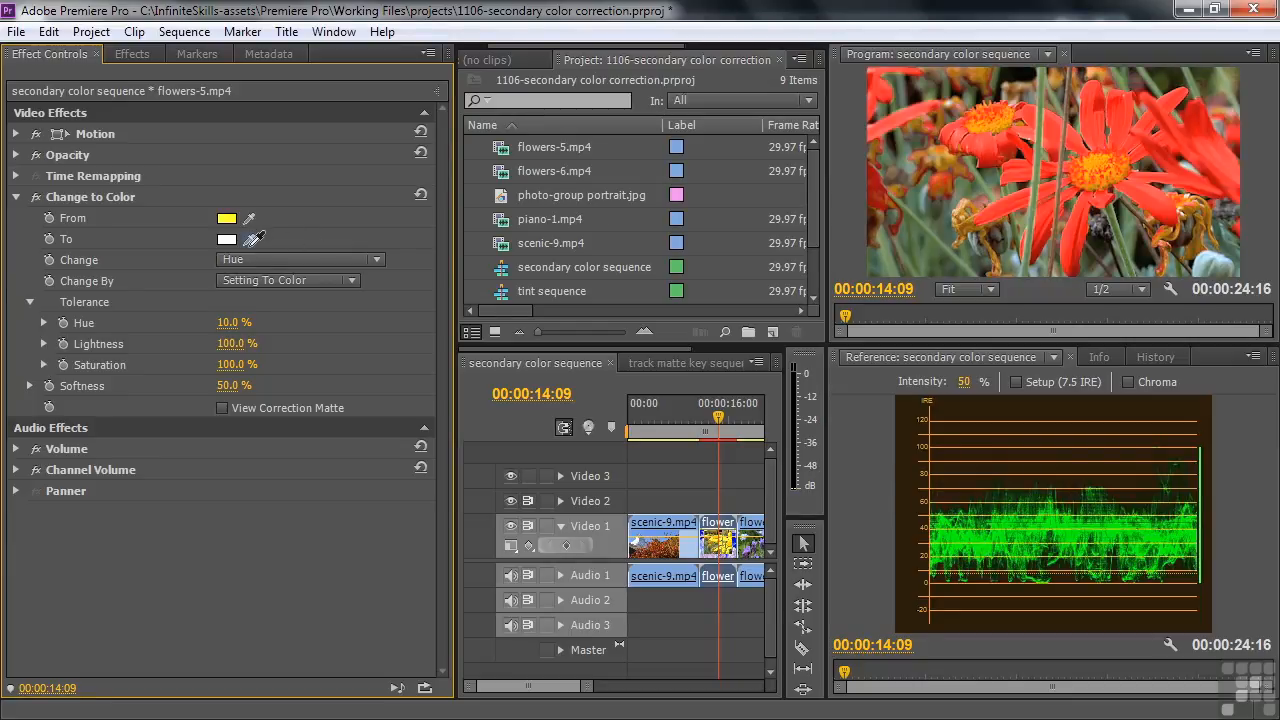
left_click(228, 240)
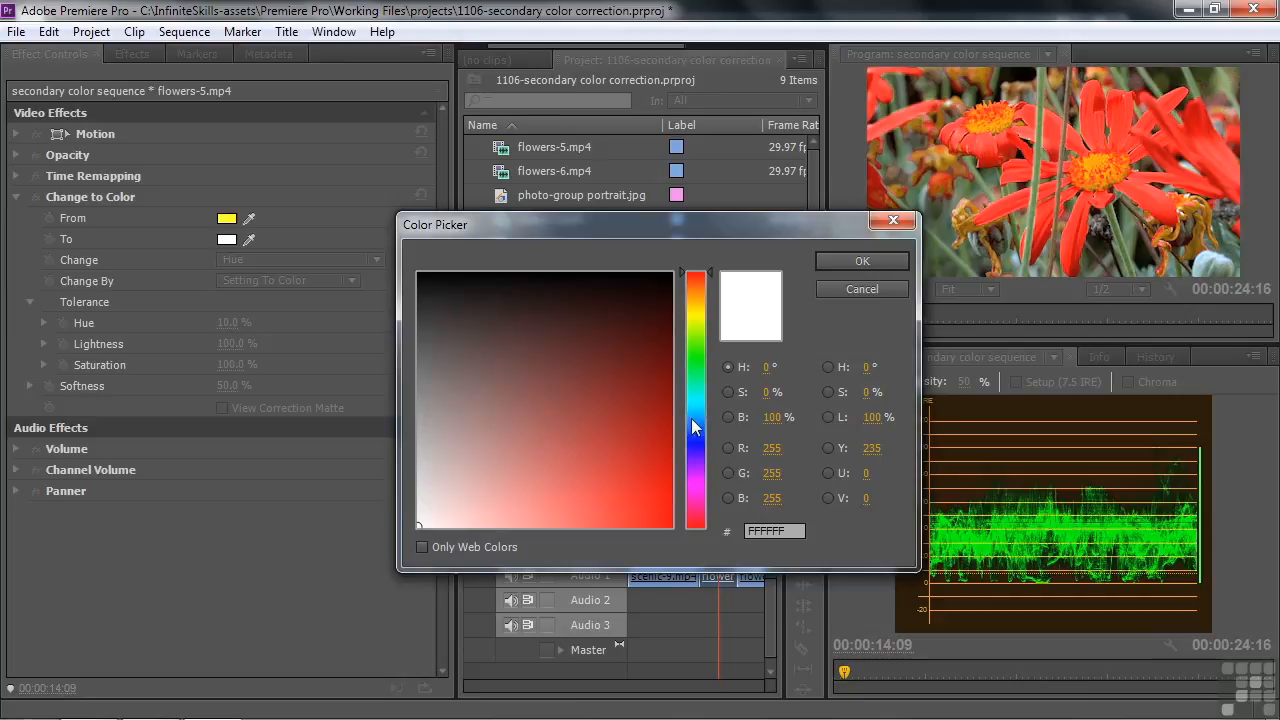
left_click(695, 437)
left_click(644, 439)
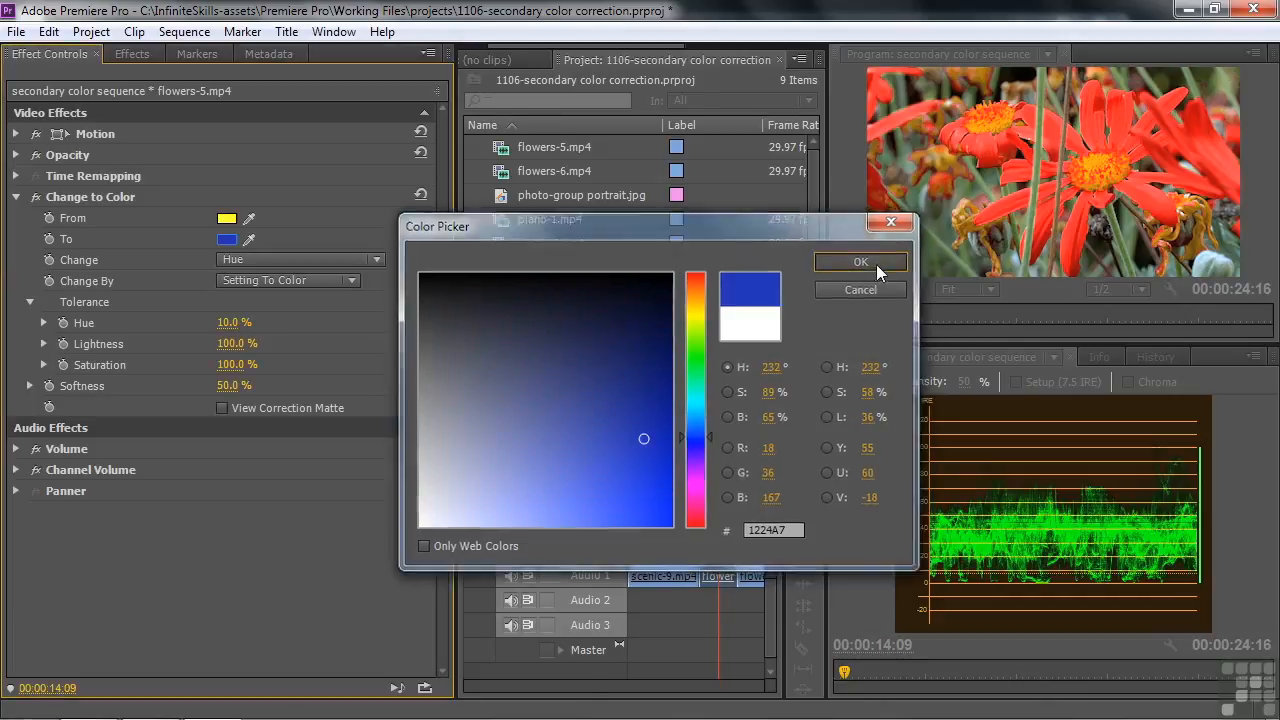
left_click(876, 262)
- Set the Change option of Change to Color to Hue & Saturation
left_click(377, 262)
left_click(300, 323)
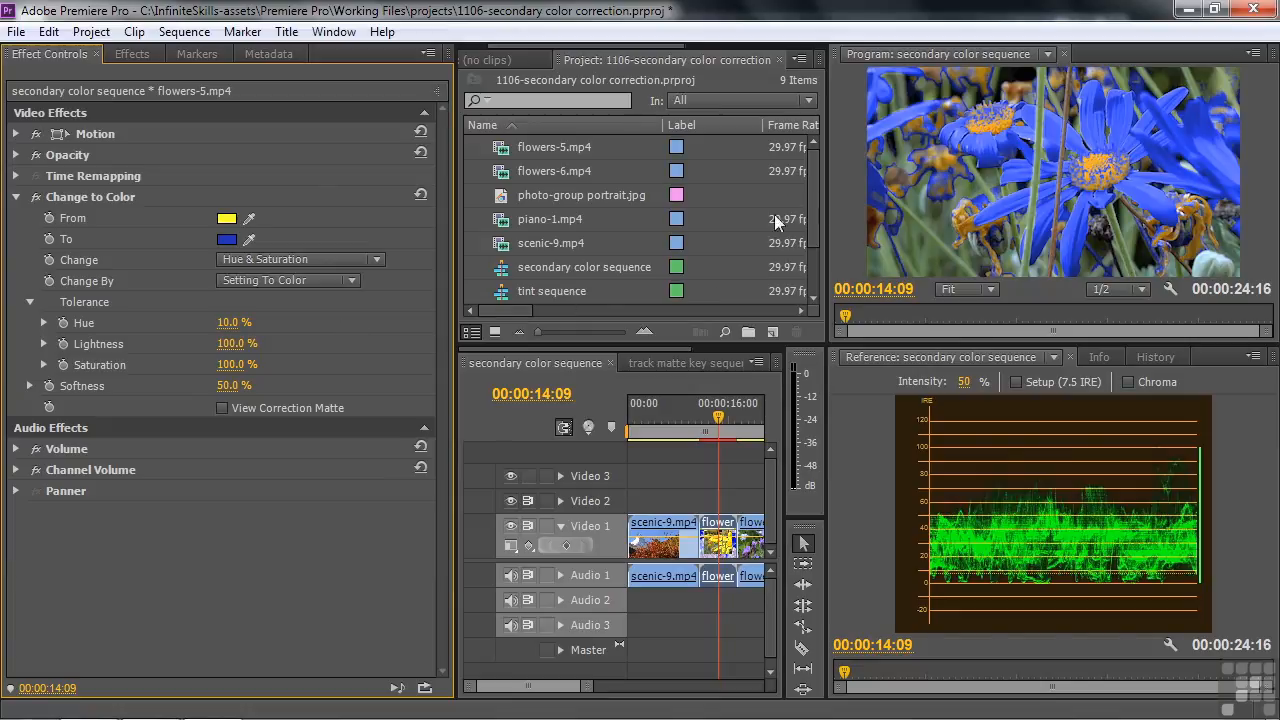
- Set the Softness of Change to Color to 79.6 % and remove the effect from flowers-5.mp4
left_click(30, 386)
left_click_drag(222, 423, 330, 424)
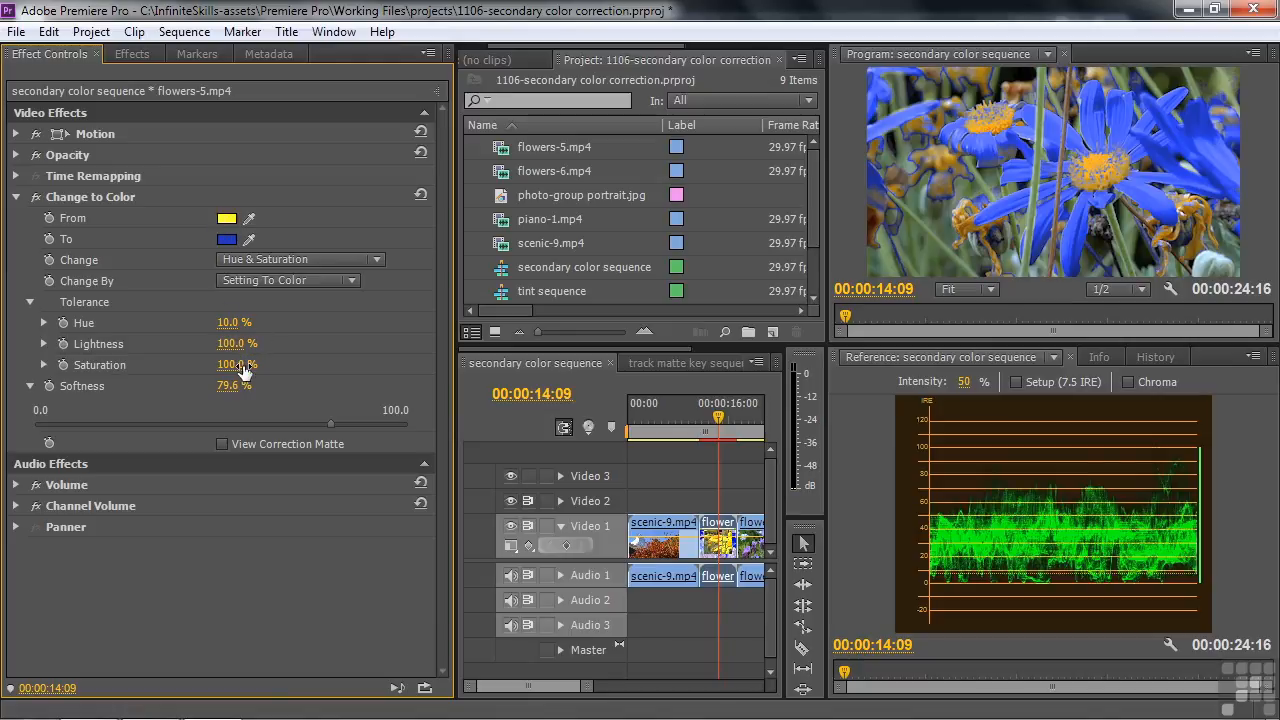
left_click(85, 195)
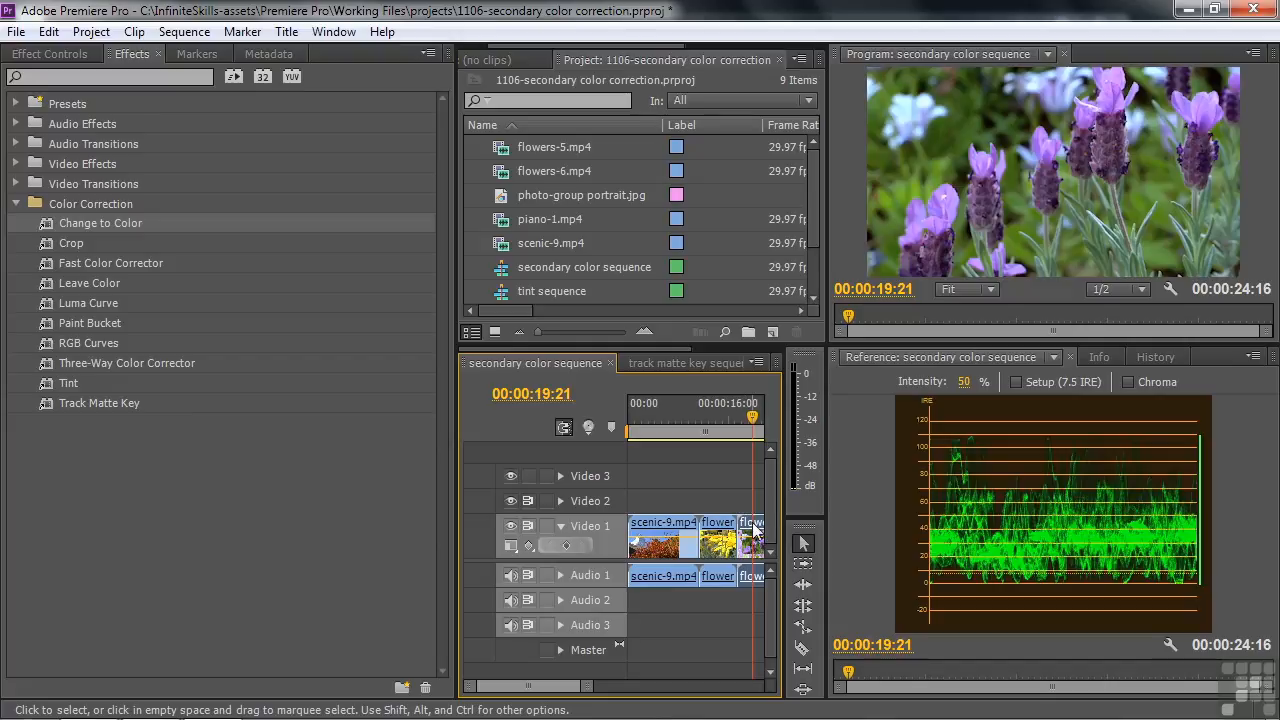
- At 00:00:19:21, apply Leave Color to flowers-6.mp4 and sample a purple petal as the Color To Leave
left_click(53, 281)
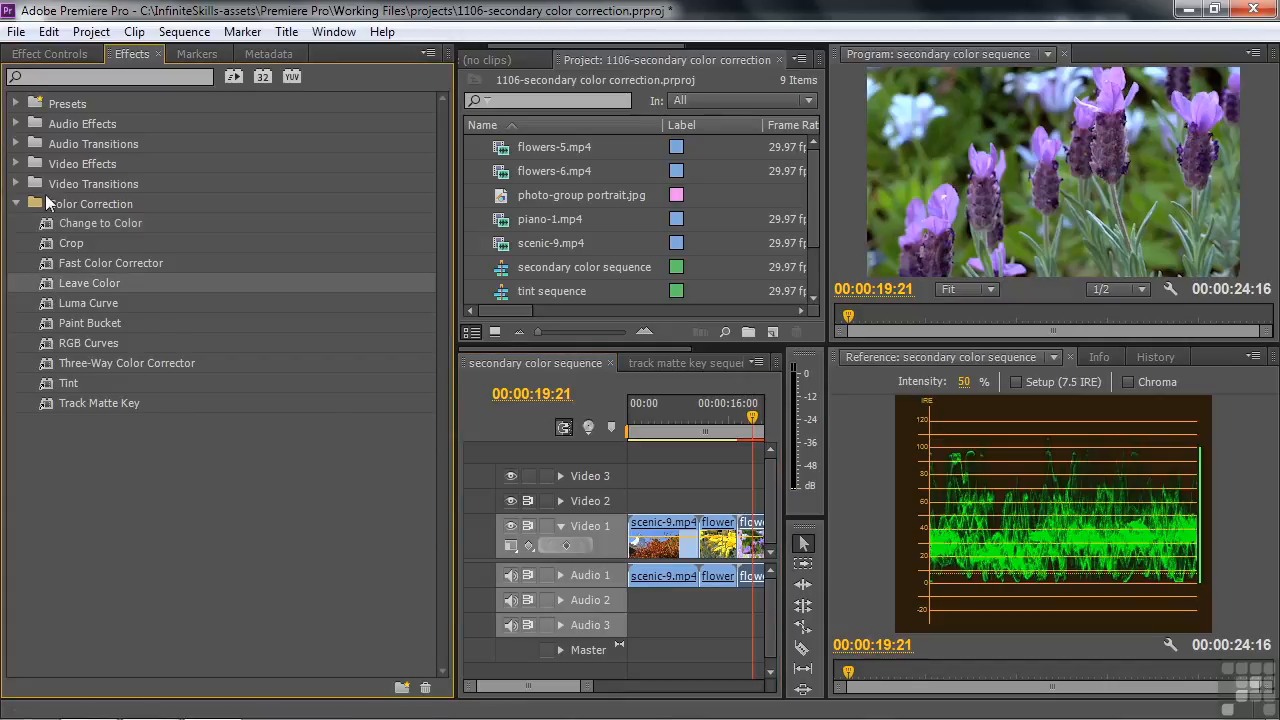
left_click(42, 53)
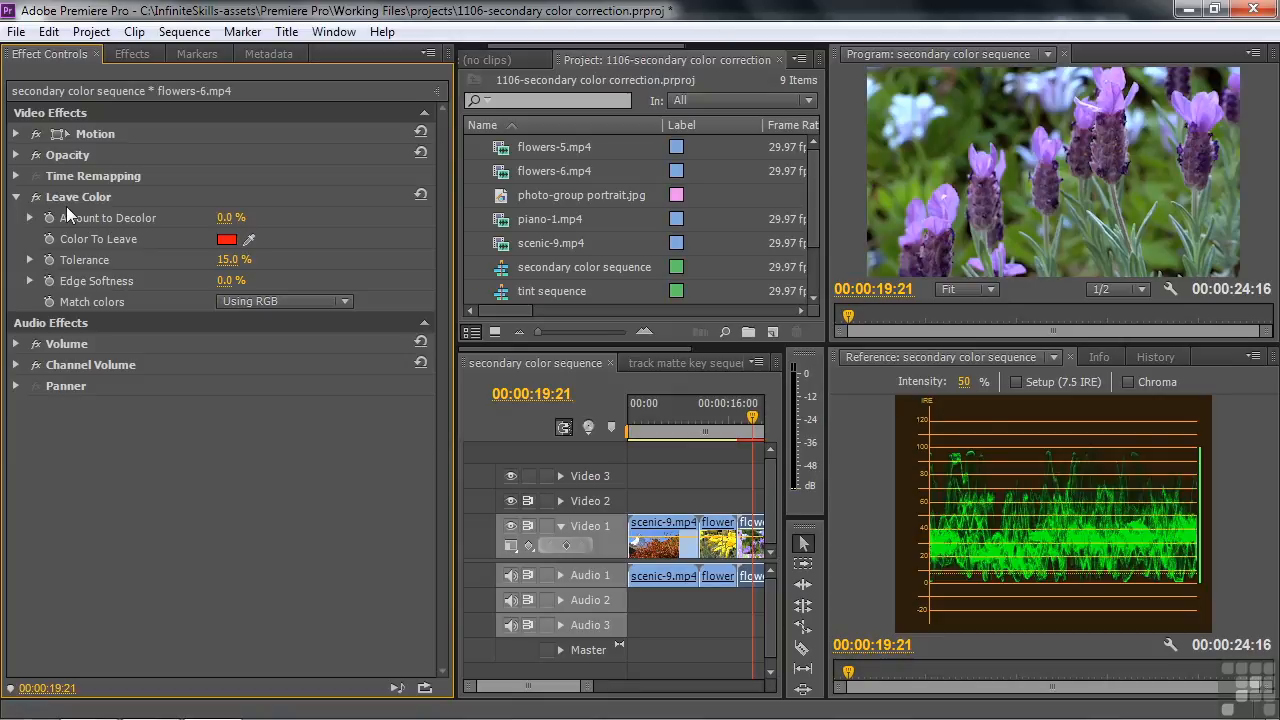
left_click(249, 239)
left_click(1110, 110)
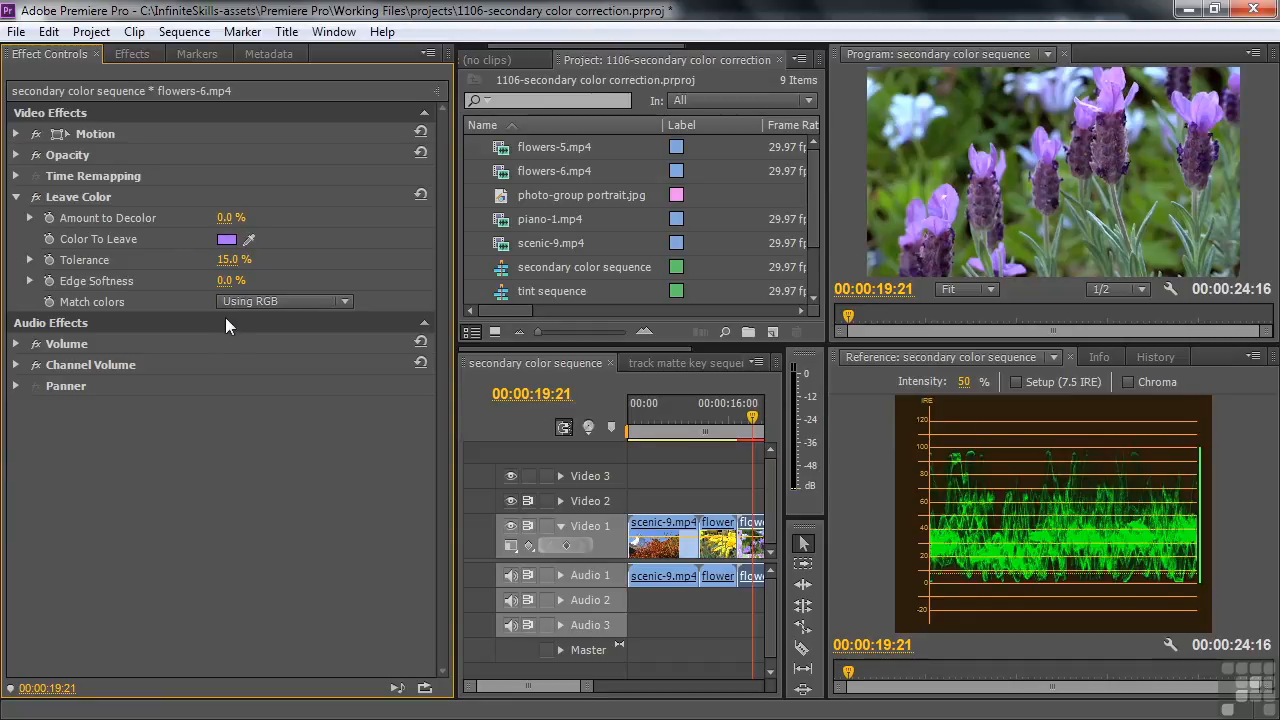
- Set Leave Color's Amount to Decolor to 87.6 % and its Match colors option to Using Hue
left_click(30, 216)
left_click_drag(33, 255, 196, 272)
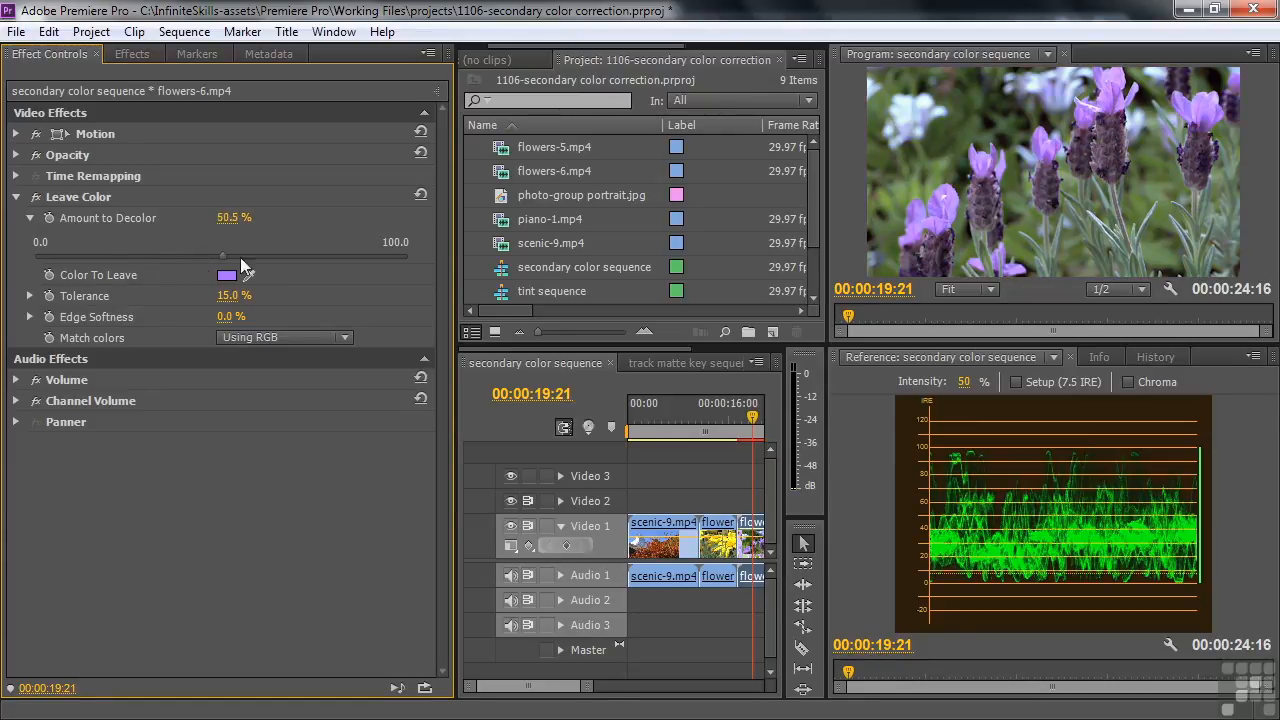
left_click_drag(306, 253, 339, 256)
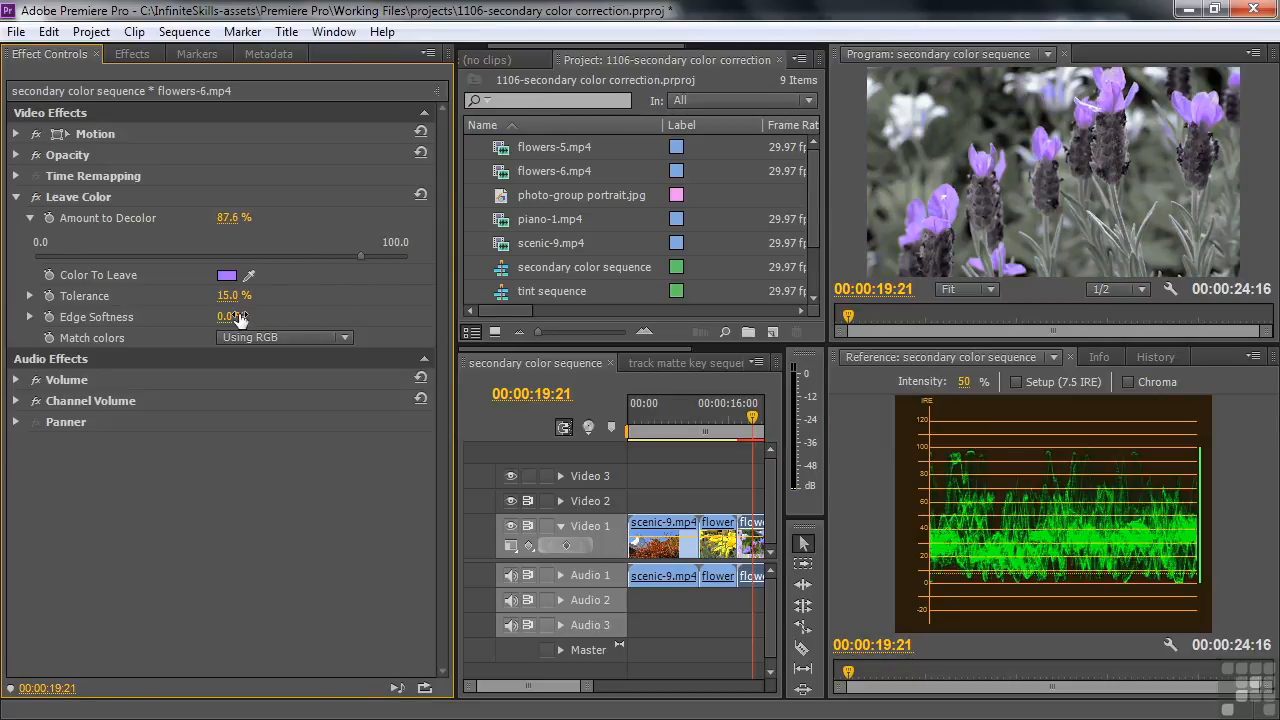
left_click(343, 337)
left_click(275, 380)
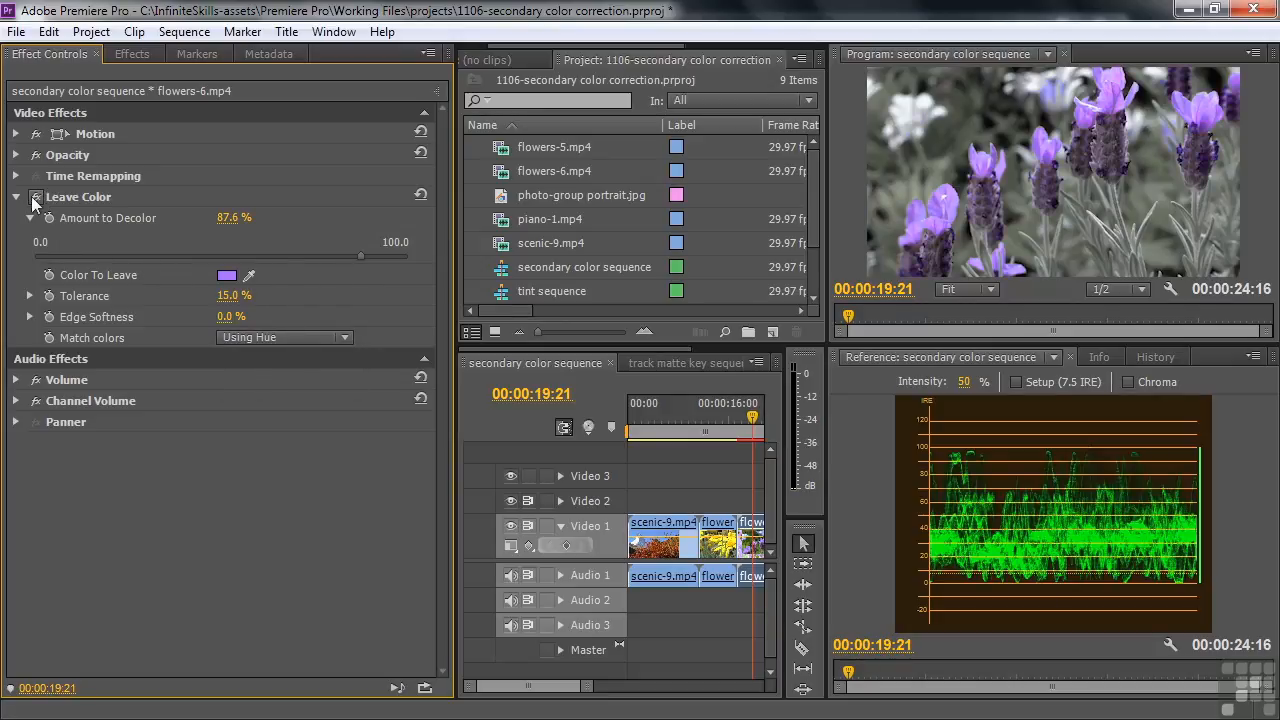
- Add Change to Color to flowers-6.mp4 and sample a purple petal as its From color, with Leave Color's settings collapsed
left_click(132, 55)
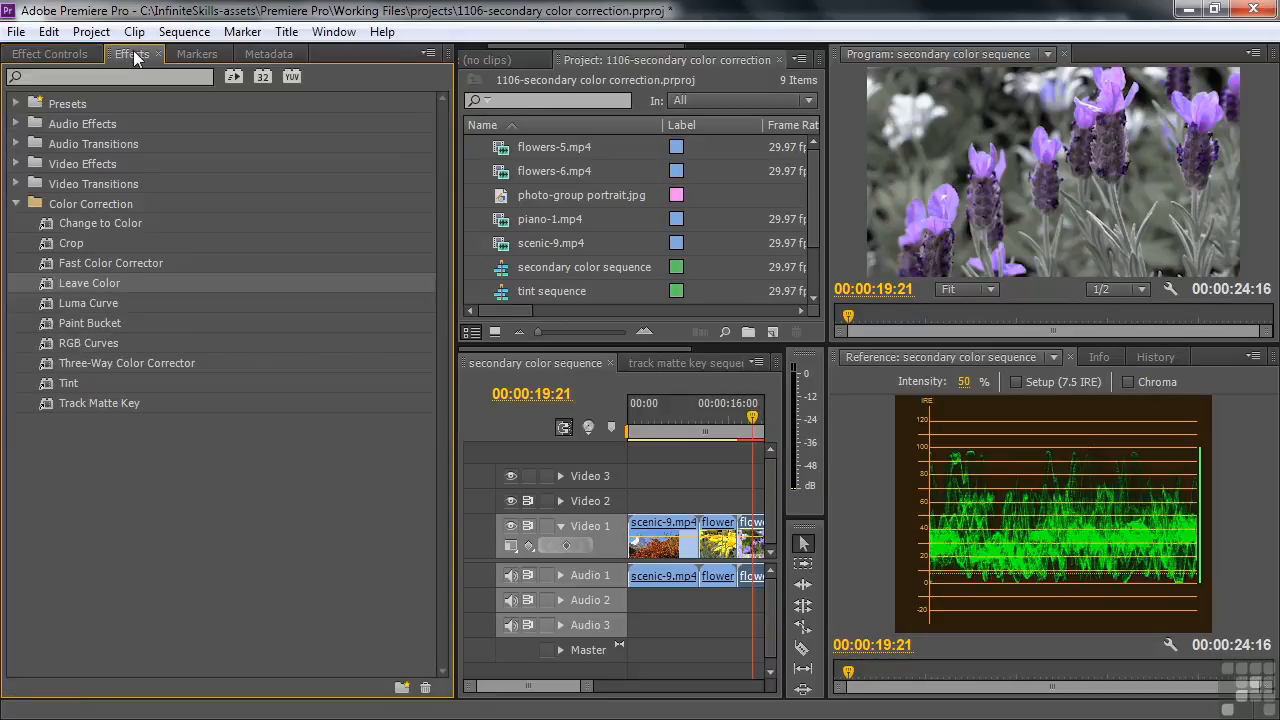
double_click(58, 220)
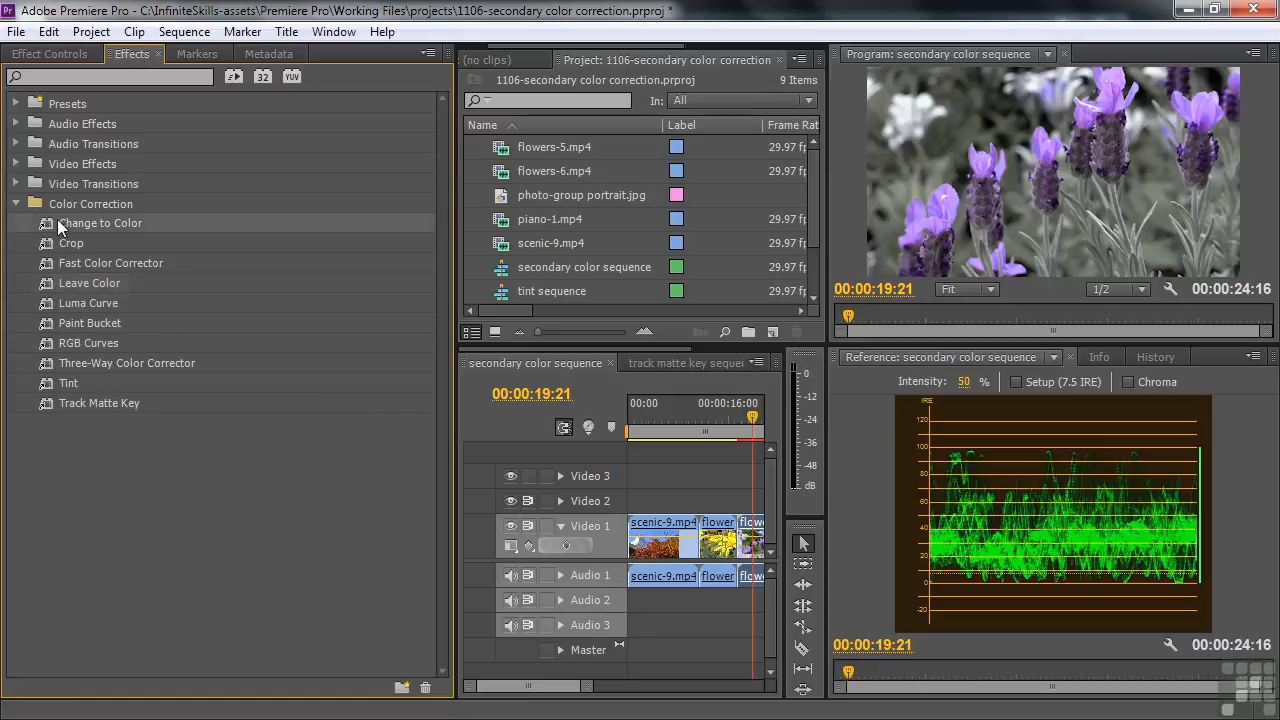
left_click(59, 51)
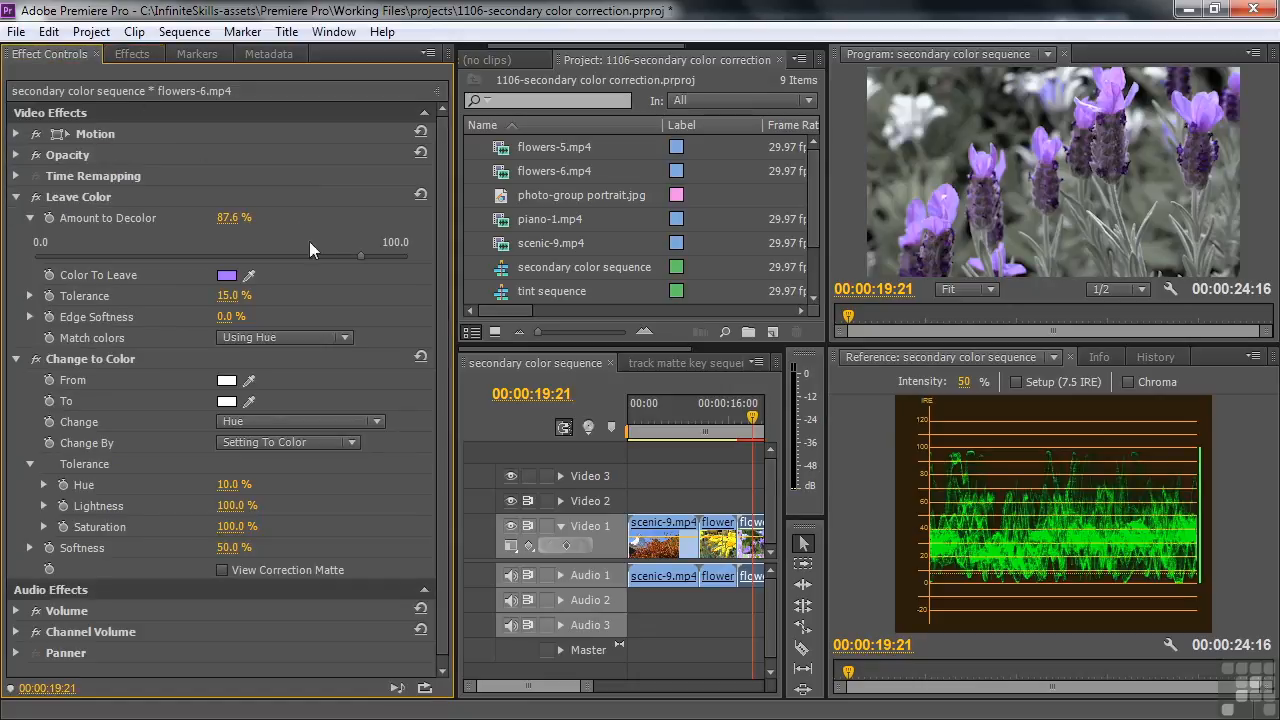
left_click(16, 197)
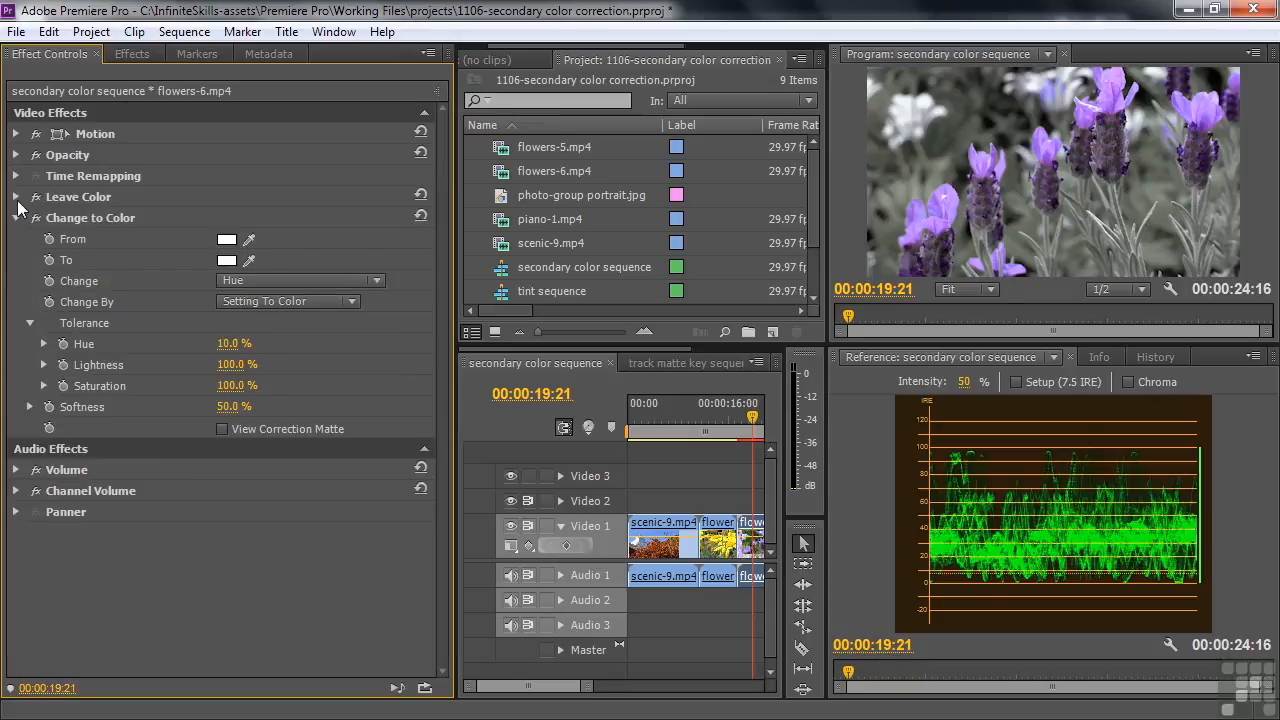
left_click(249, 239)
left_click(985, 172)
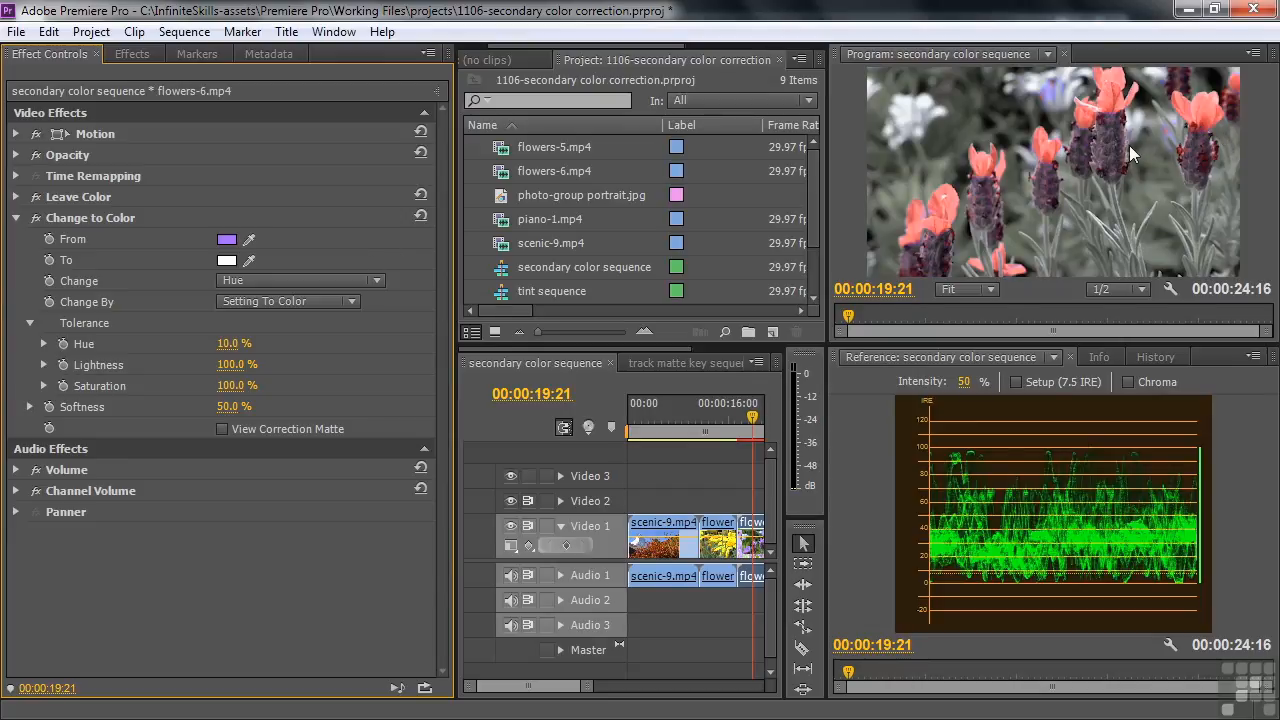
- Compare the effect order by placing Change to Color above Leave Color, and restore Leave Color to first place
left_click_drag(62, 216, 63, 193)
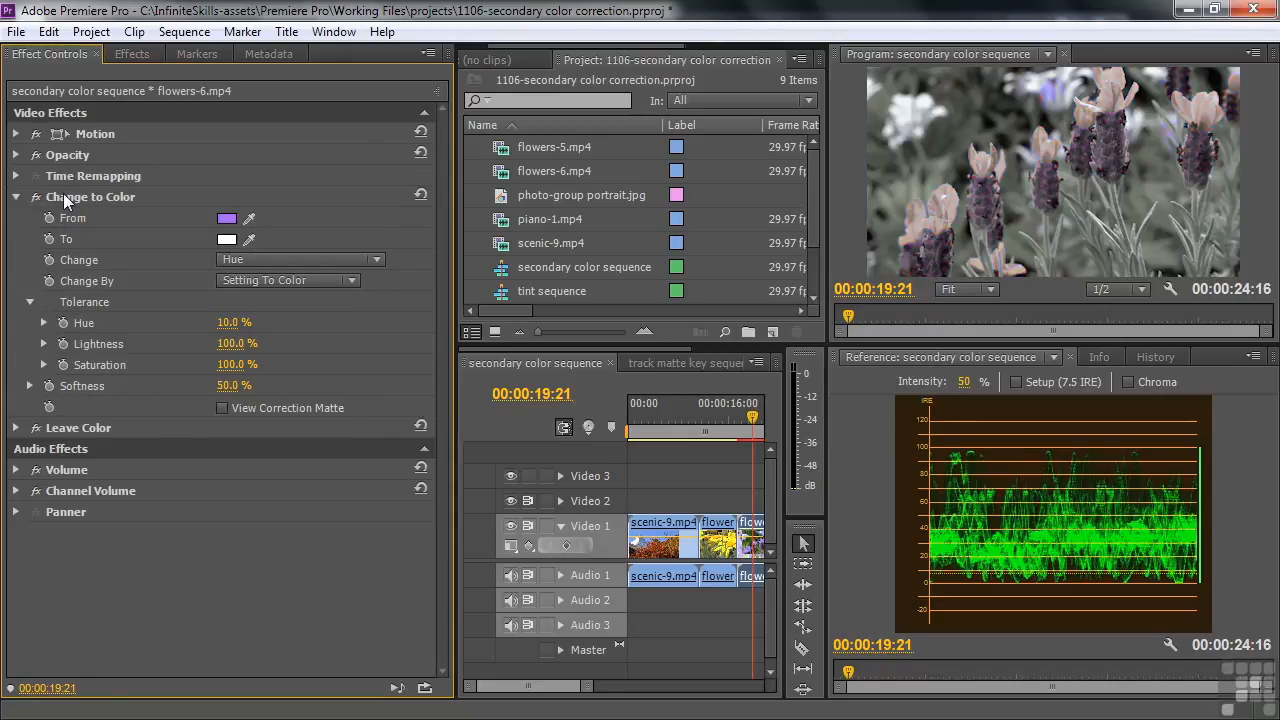
left_click(60, 430)
left_click_drag(60, 430, 77, 198)
left_click(15, 218)
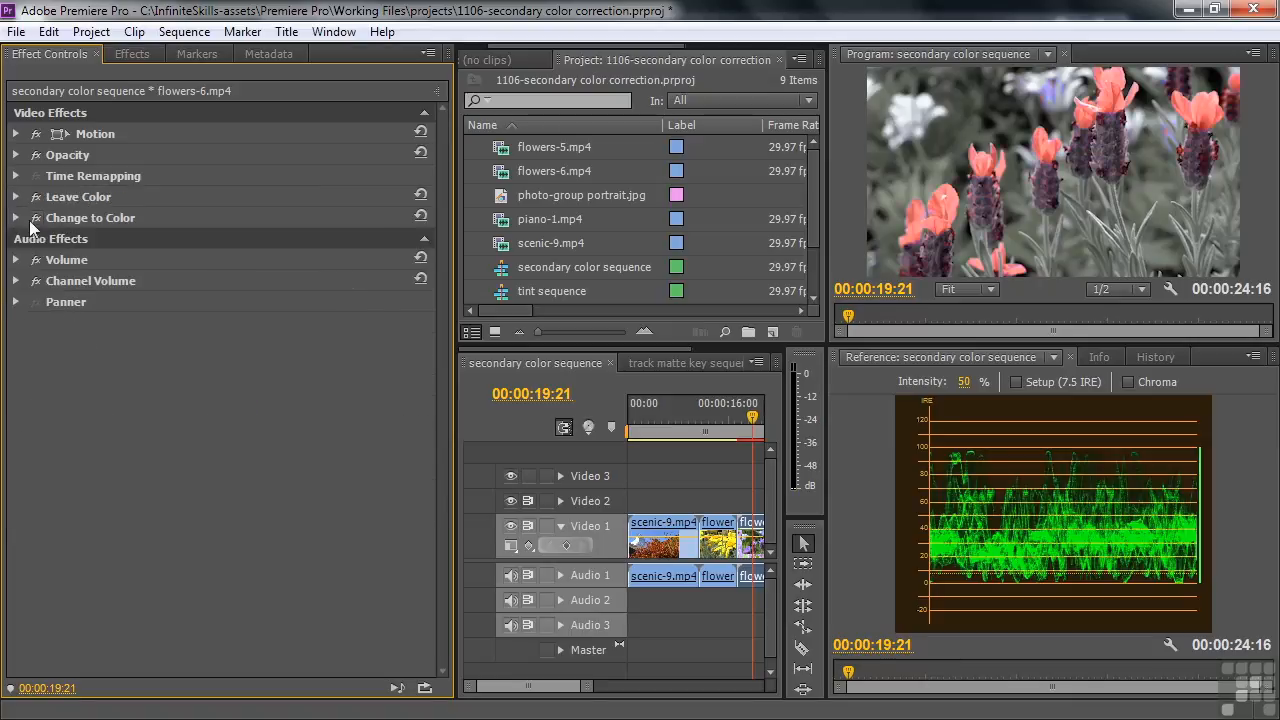
- Remove the Change to Color and Leave Color effects from flowers-6.mp4
left_click(60, 223)
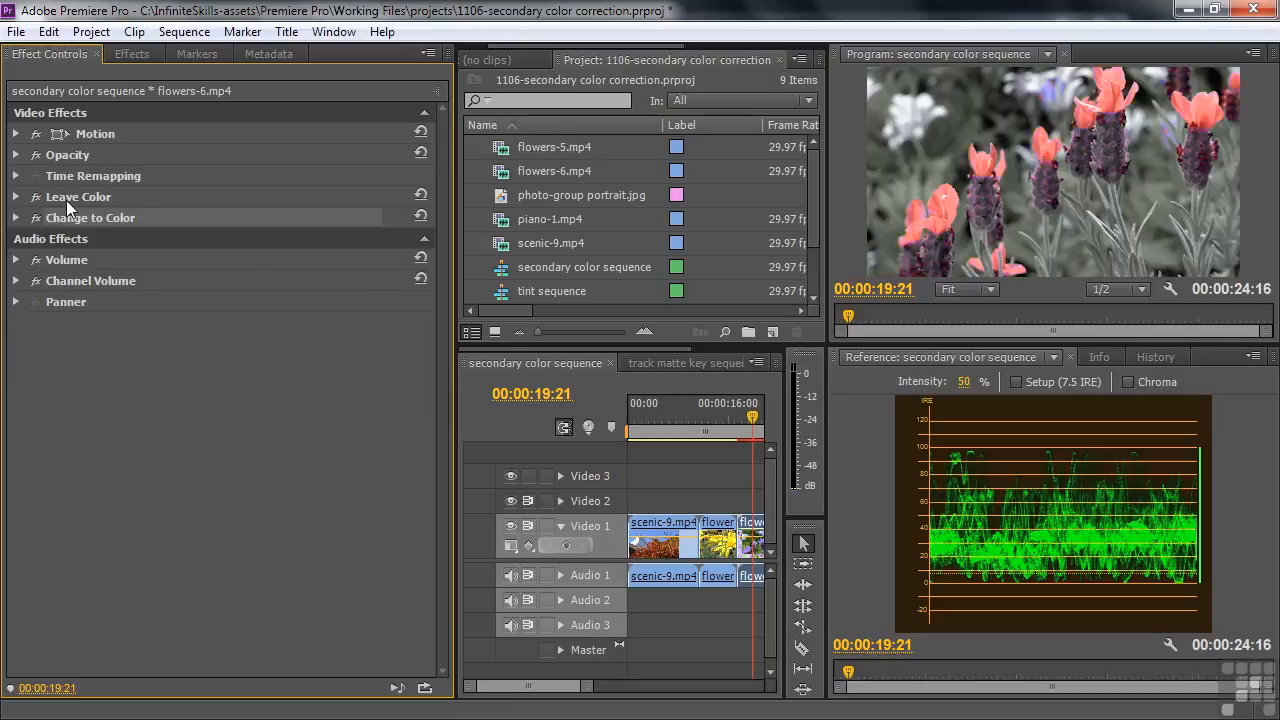
key("Delete")
left_click(66, 200)
key("Delete")
- Apply Paint Bucket to flowers-6.mp4 and move its Fill Point onto the rightmost large purple bloom, at about 1719.2, 226.3
left_click(136, 55)
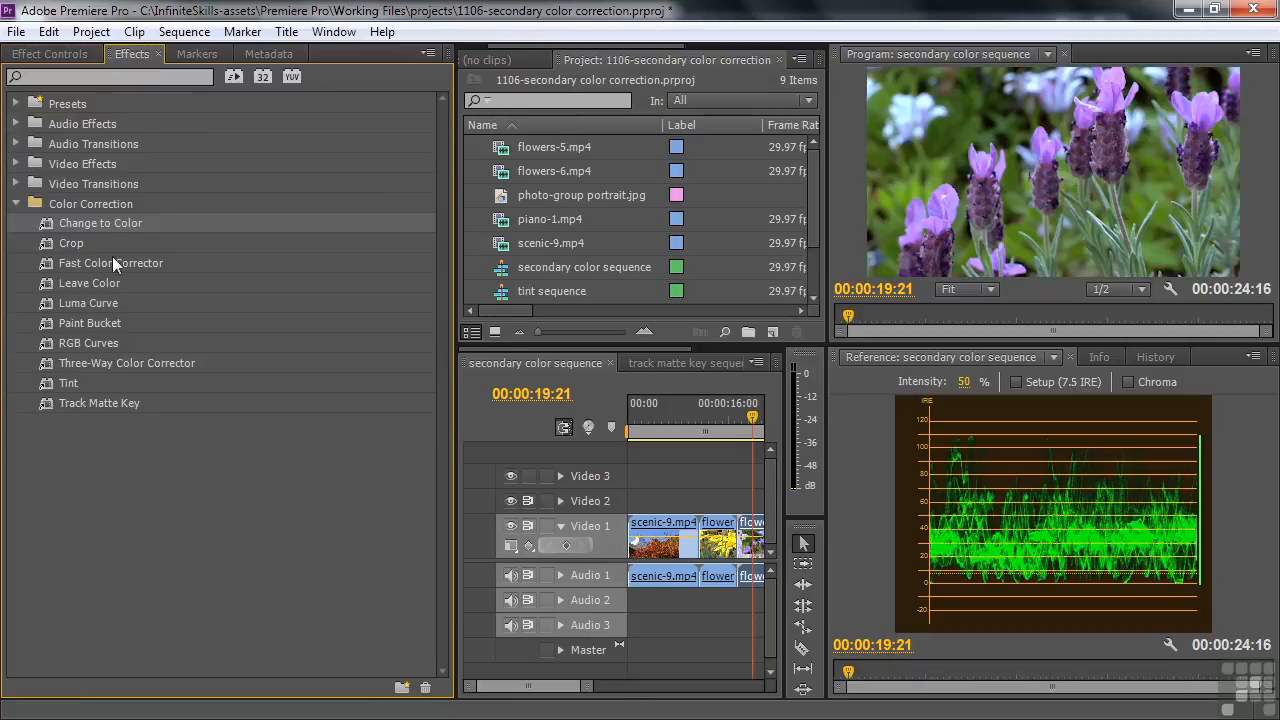
left_click(48, 318)
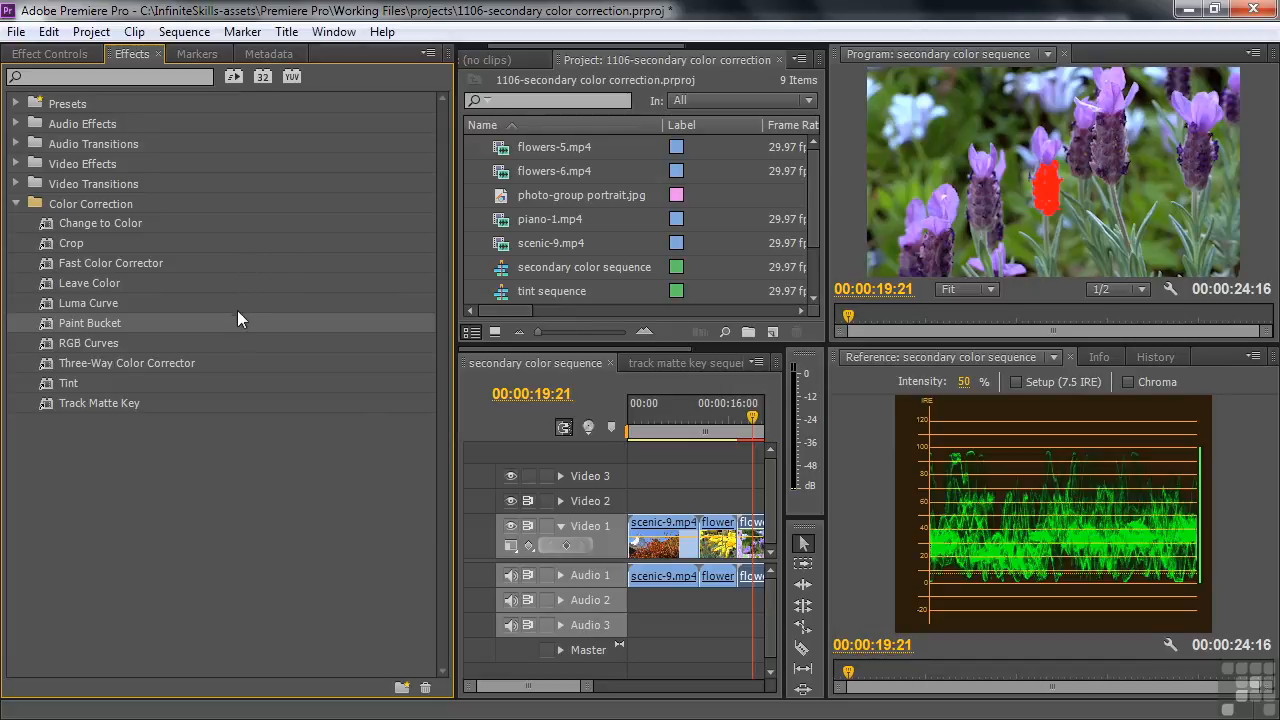
left_click(55, 50)
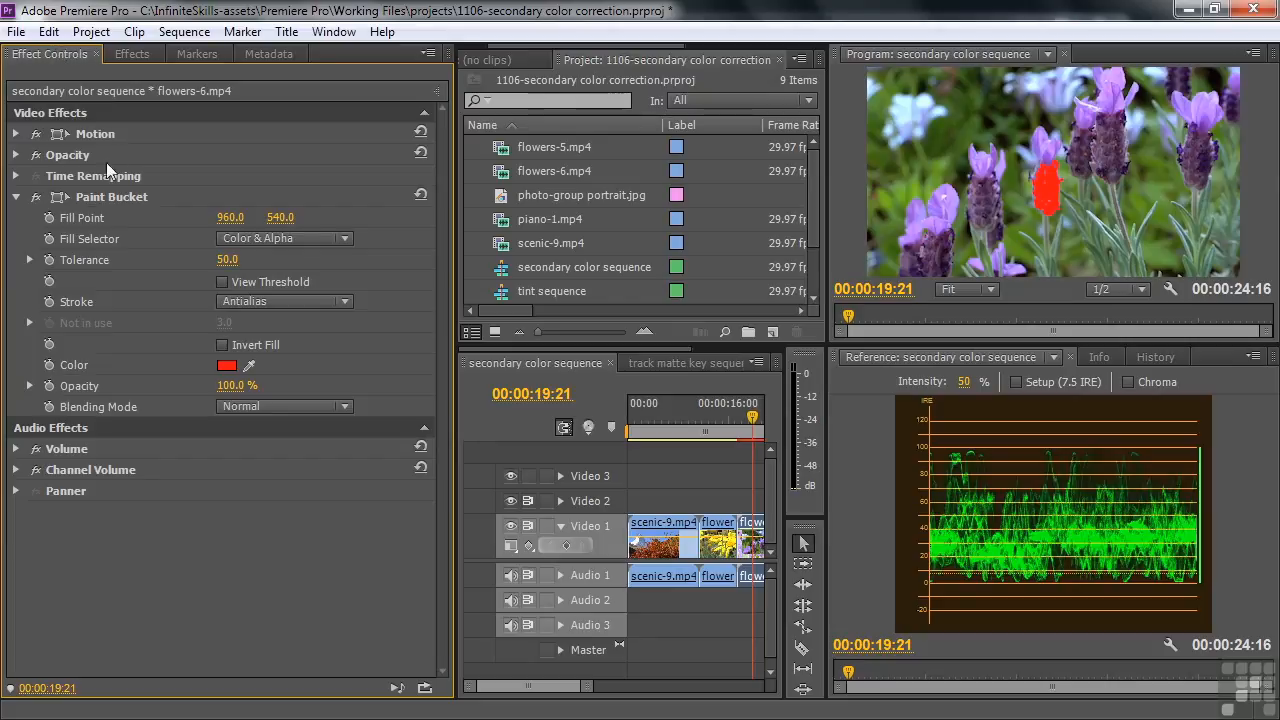
left_click(82, 198)
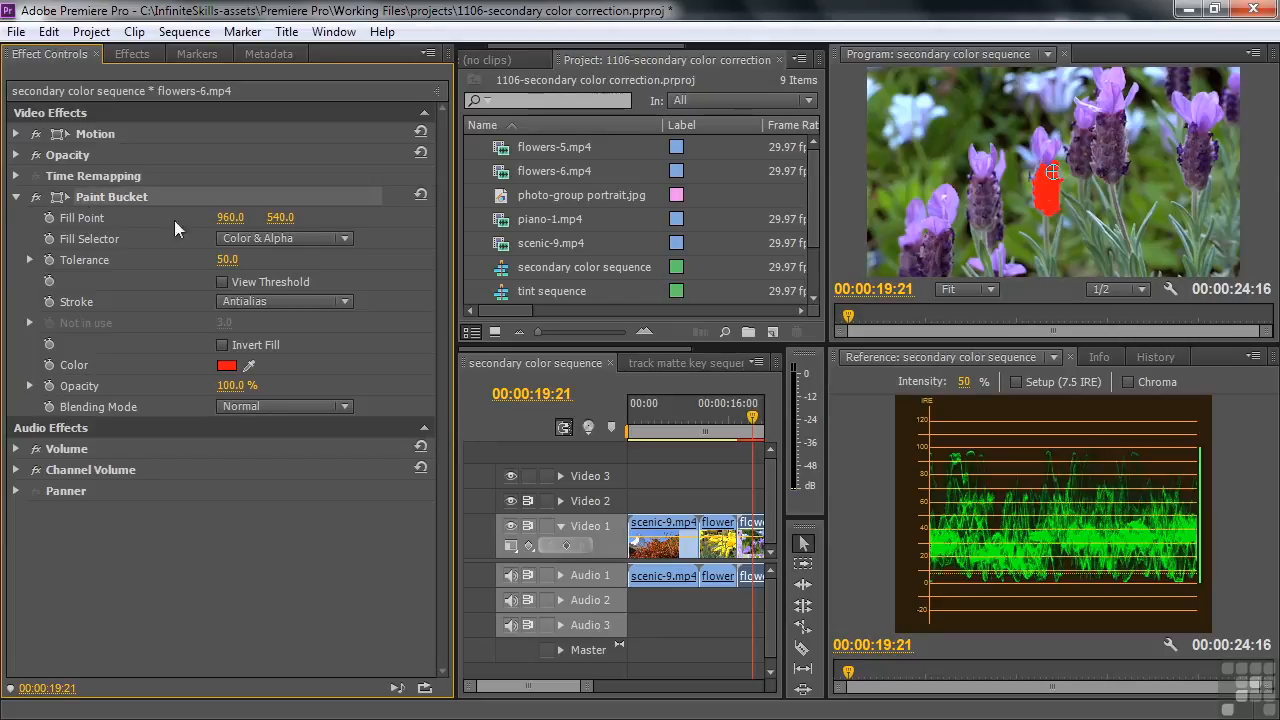
mouse_move(1052, 172)
left_mouse_down()
mouse_move(1195, 145)
mouse_move(1195, 105)
mouse_move(1200, 115)
left_mouse_up()
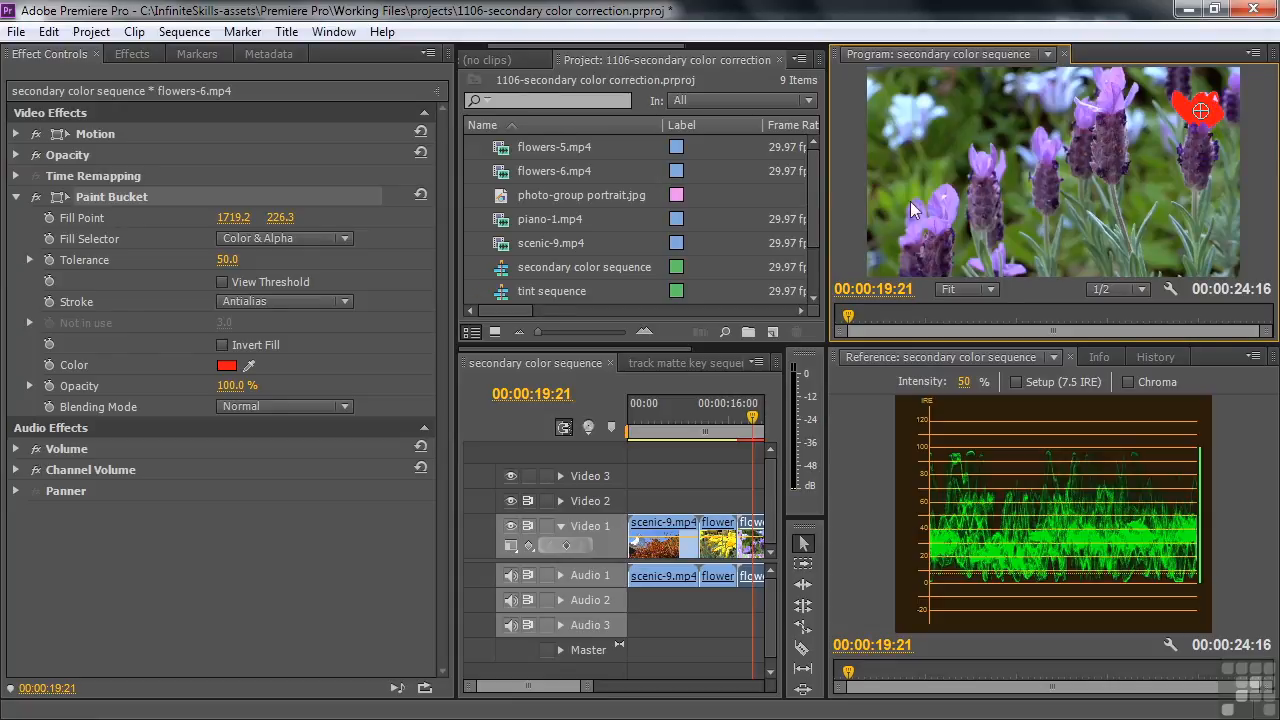
- Change the Paint Bucket fill color to magenta and set its Blending Mode to Screen
left_click(227, 366)
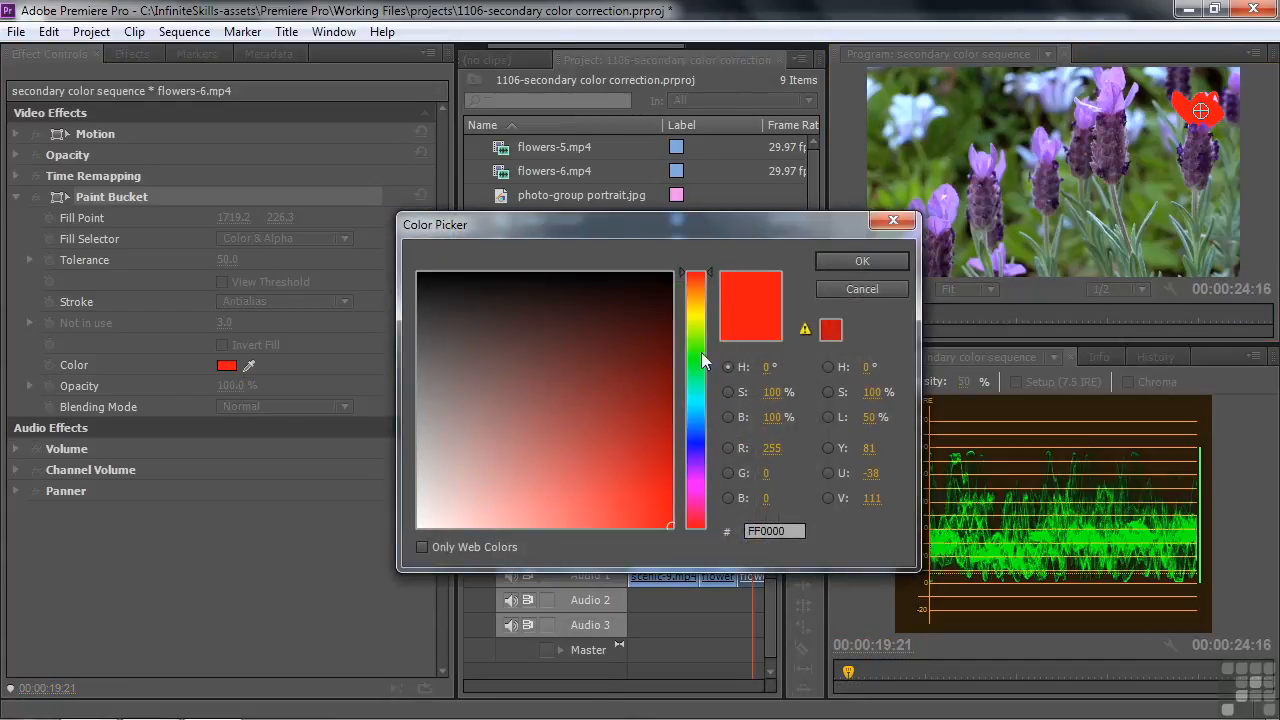
left_click(701, 478)
left_click(857, 264)
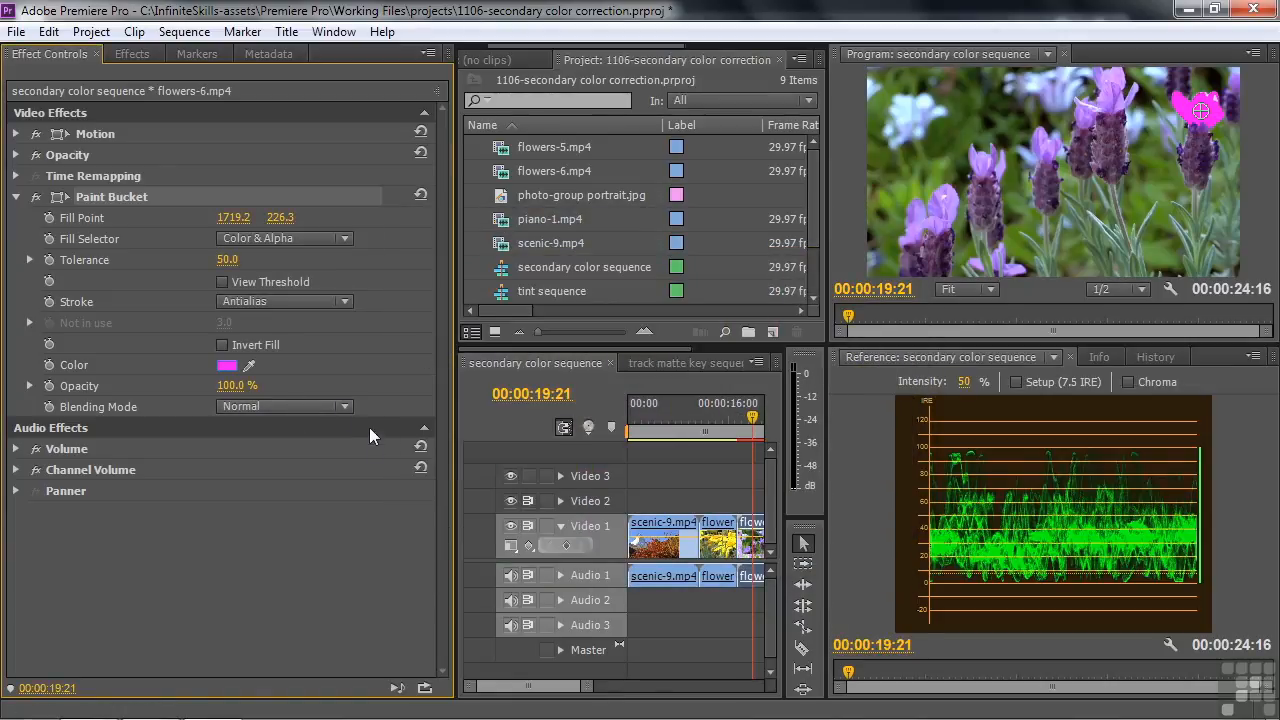
left_click(343, 406)
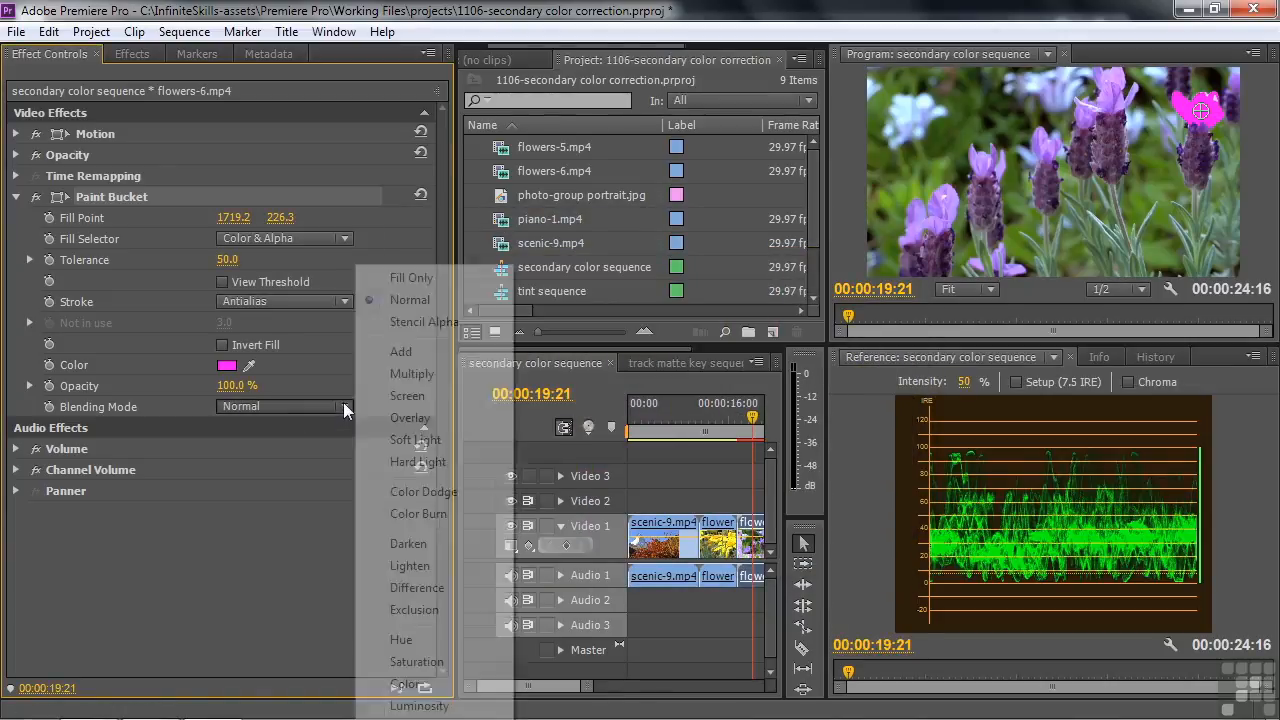
left_click(414, 396)
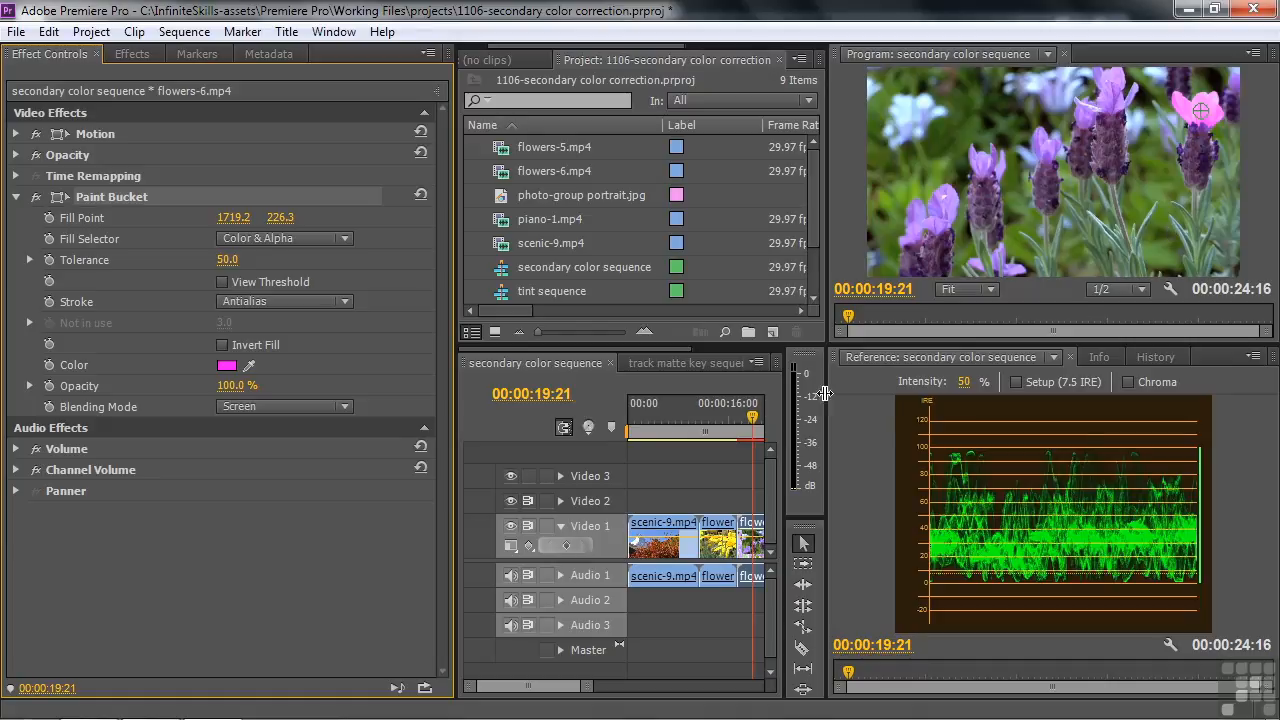
- In the track matte key sequence, inspect the window repair mask title without background video and preview Video 3 over the piano clip
left_click(677, 364)
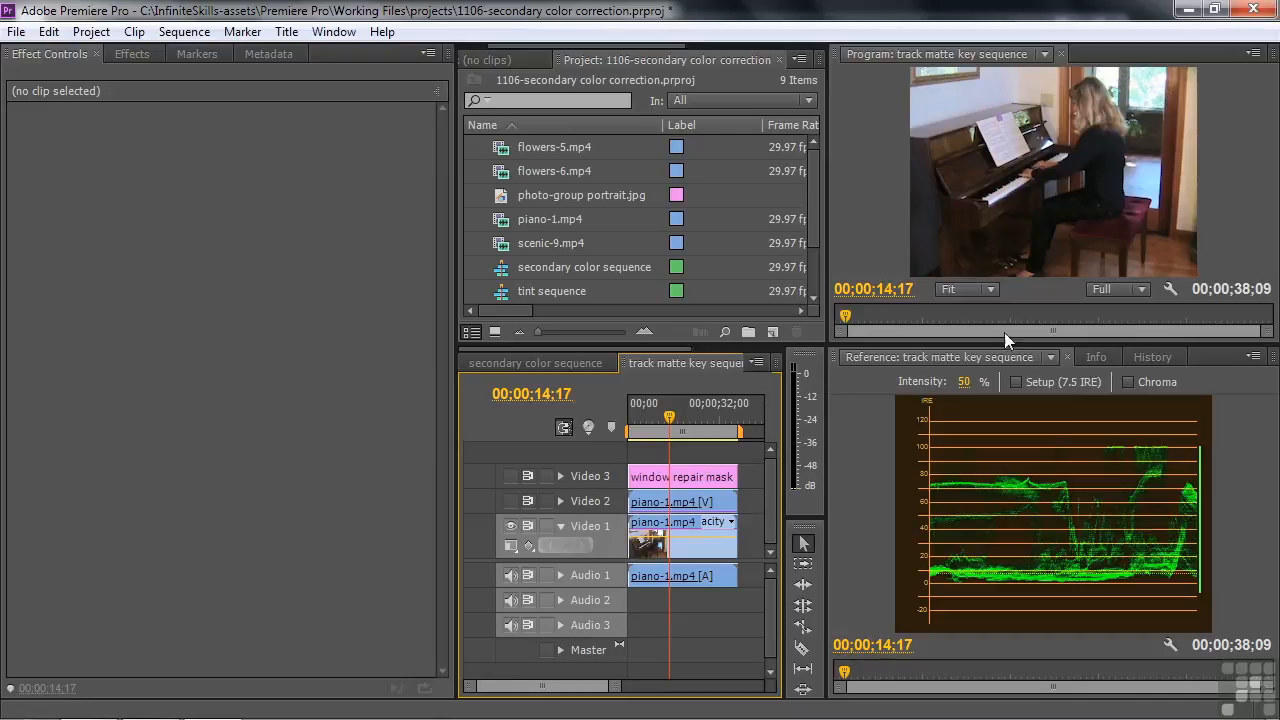
double_click(694, 474)
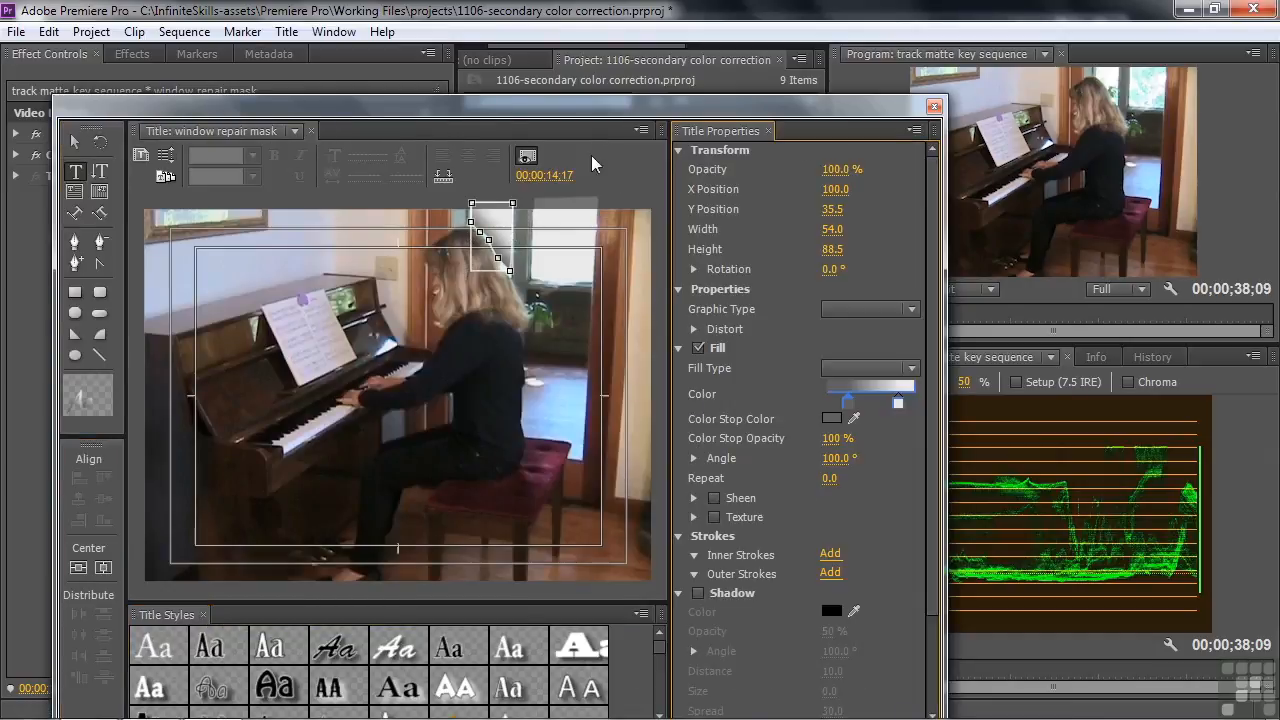
left_click(527, 157)
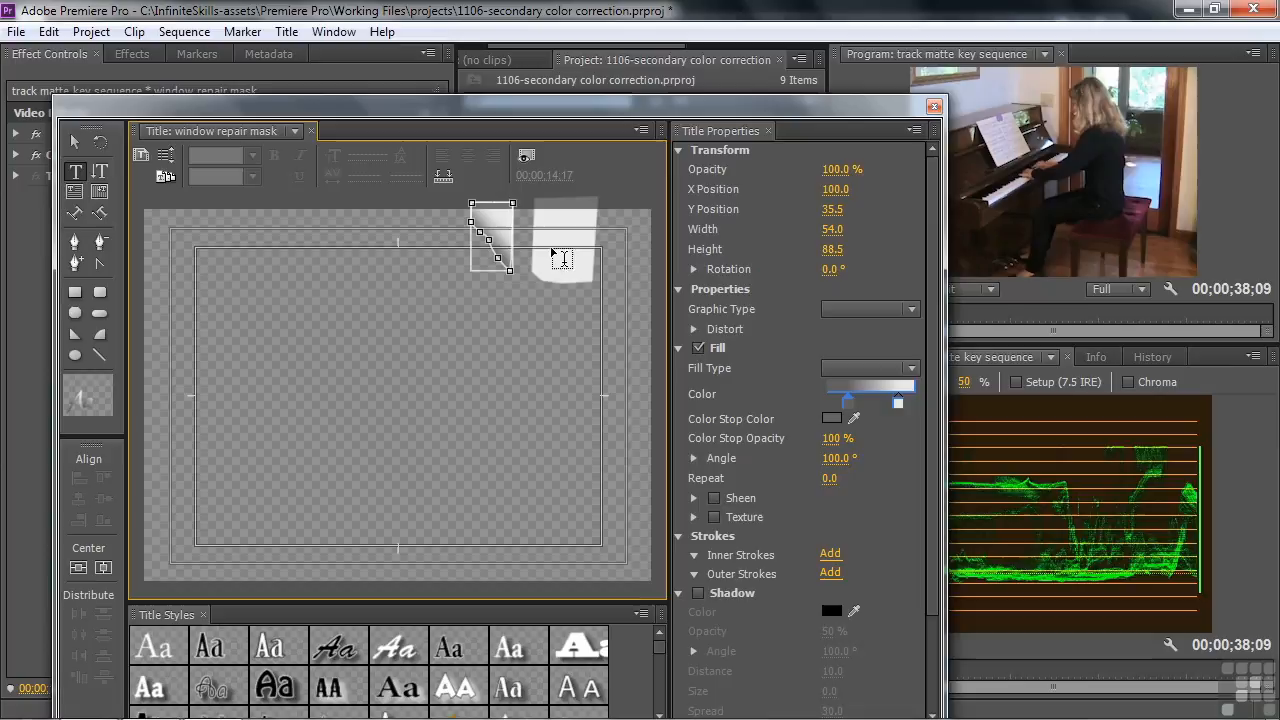
left_click(934, 106)
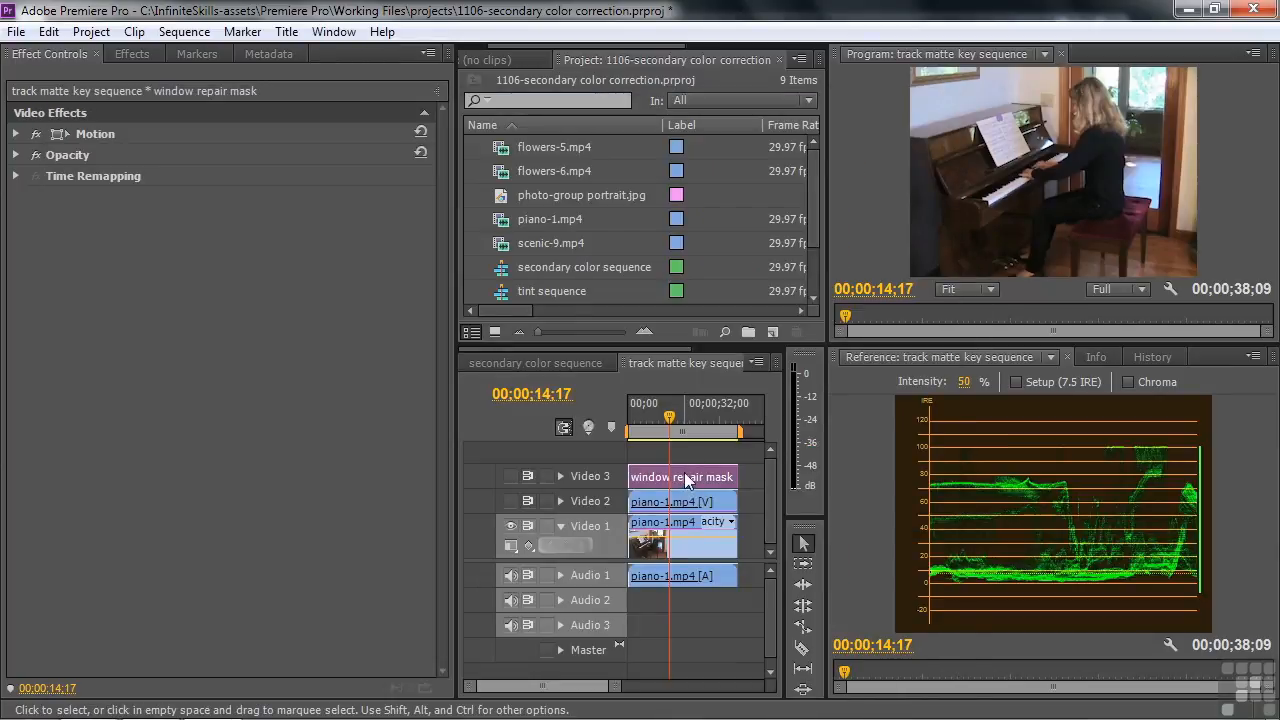
left_click(511, 475)
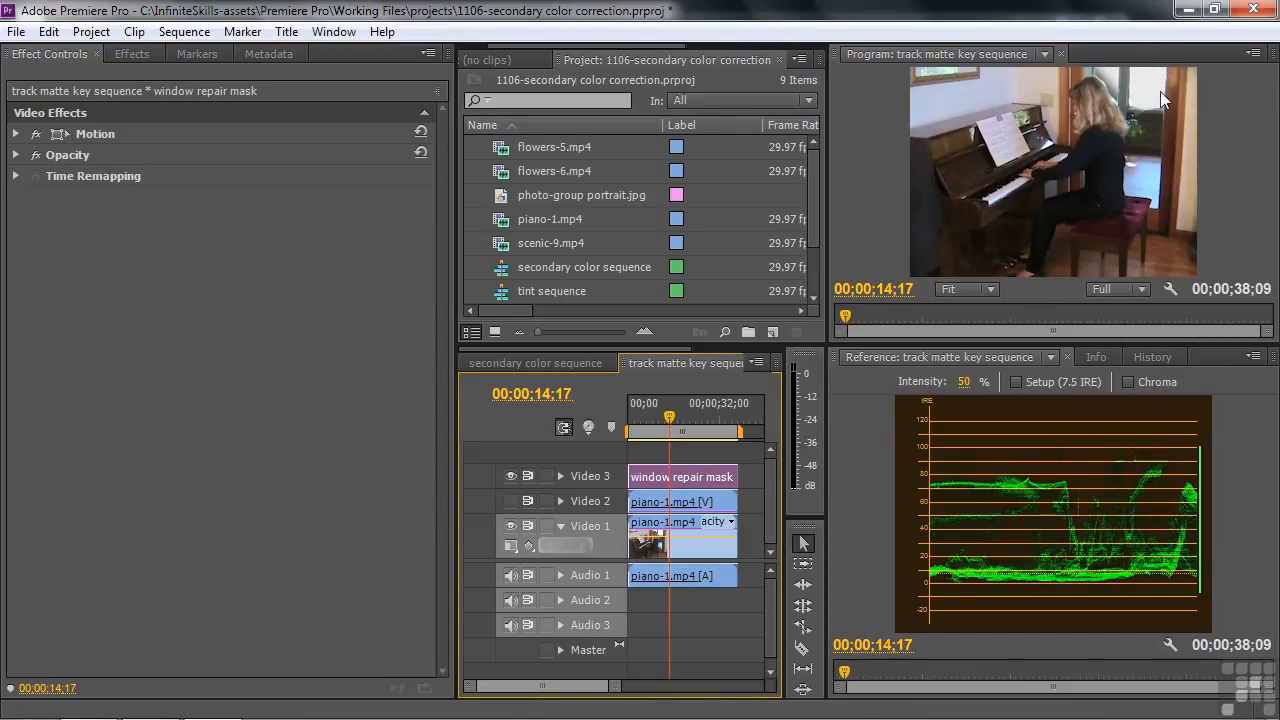
- Leave only Video 2 visible among the video tracks and compare its piano-1.mp4 clip with Luma Curve off and on
left_click(717, 505)
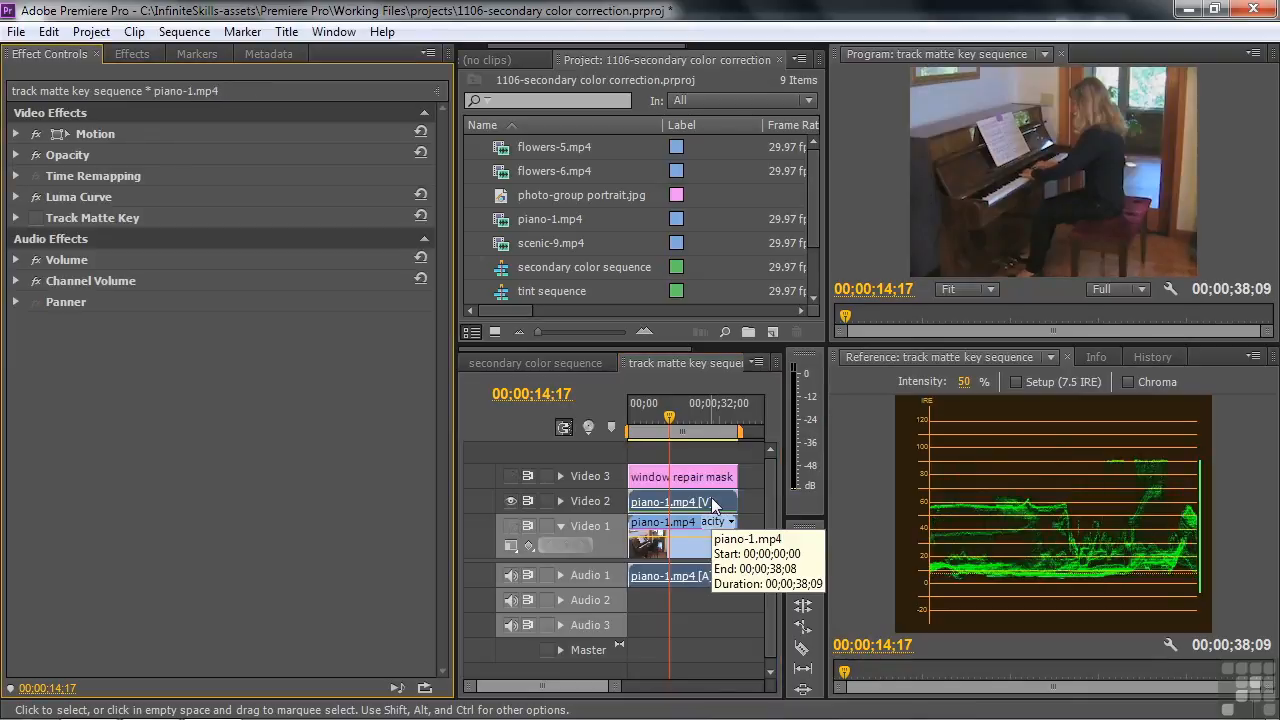
left_click(16, 197)
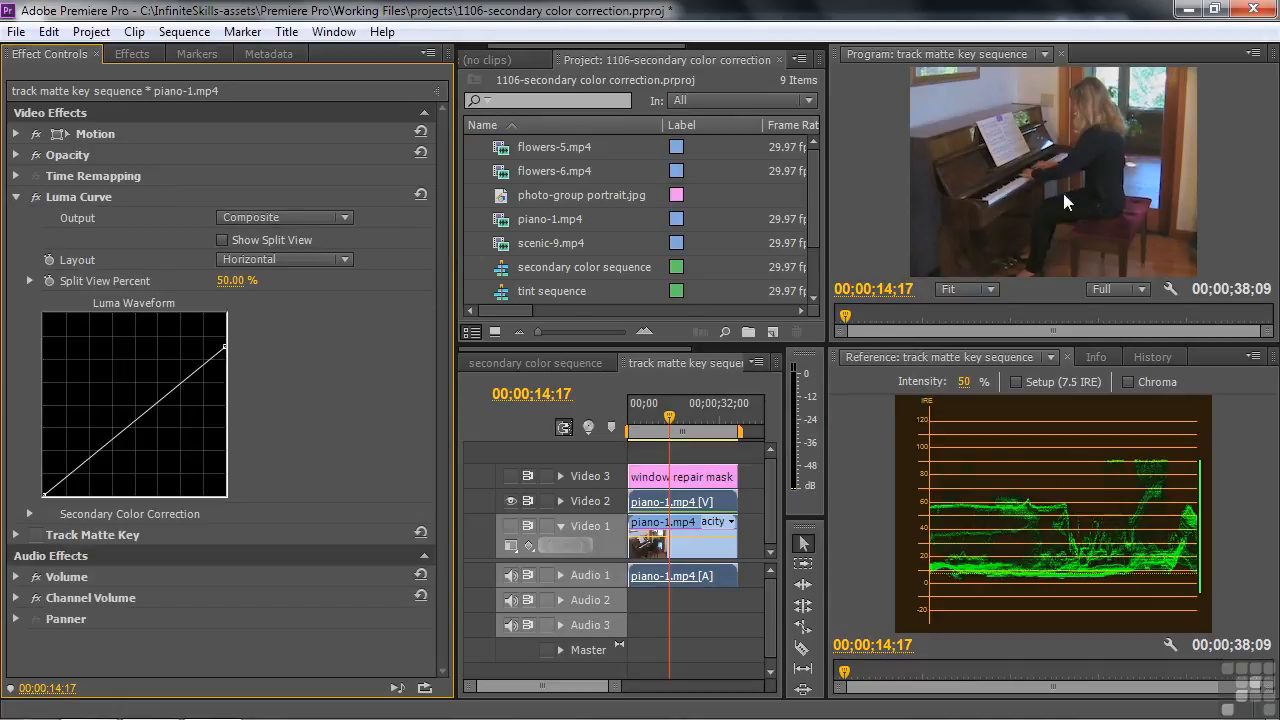
left_click(35, 197)
left_click(35, 197)
left_click(16, 197)
- Enable Track Matte Key on the Video 2 piano-1.mp4 clip and make Video 1 visible beneath it
left_click(105, 219)
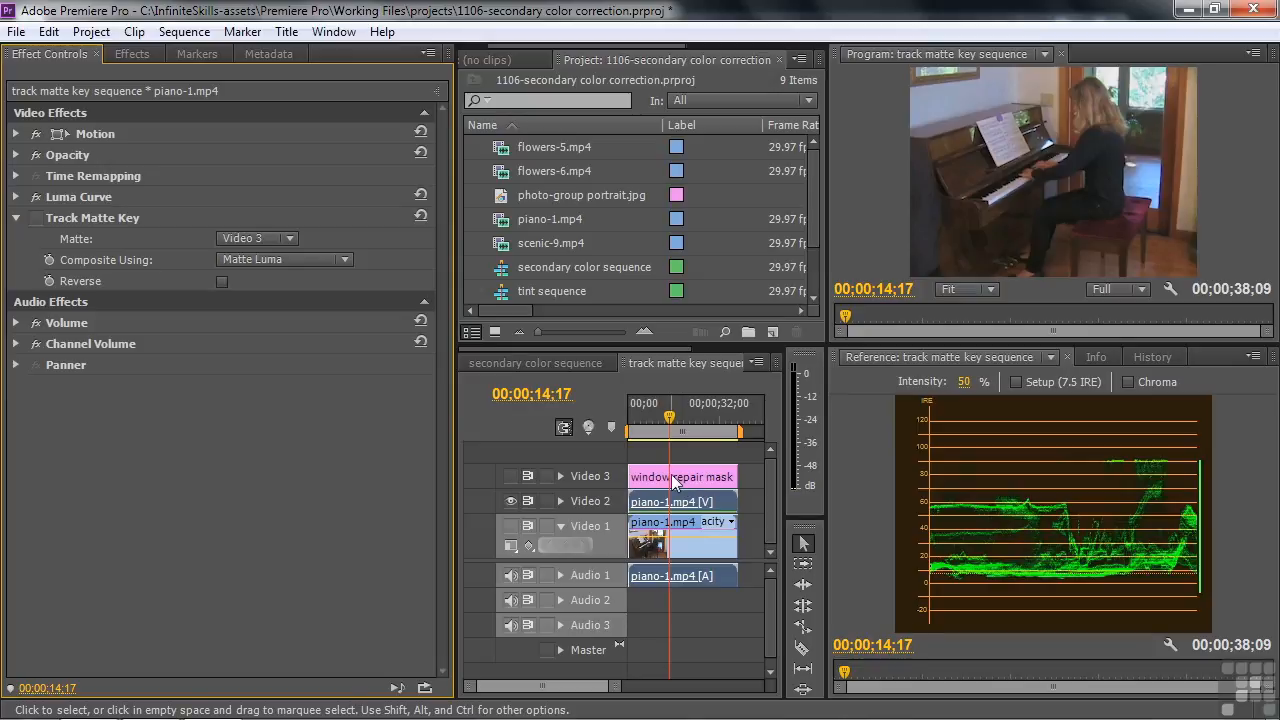
left_click(36, 217)
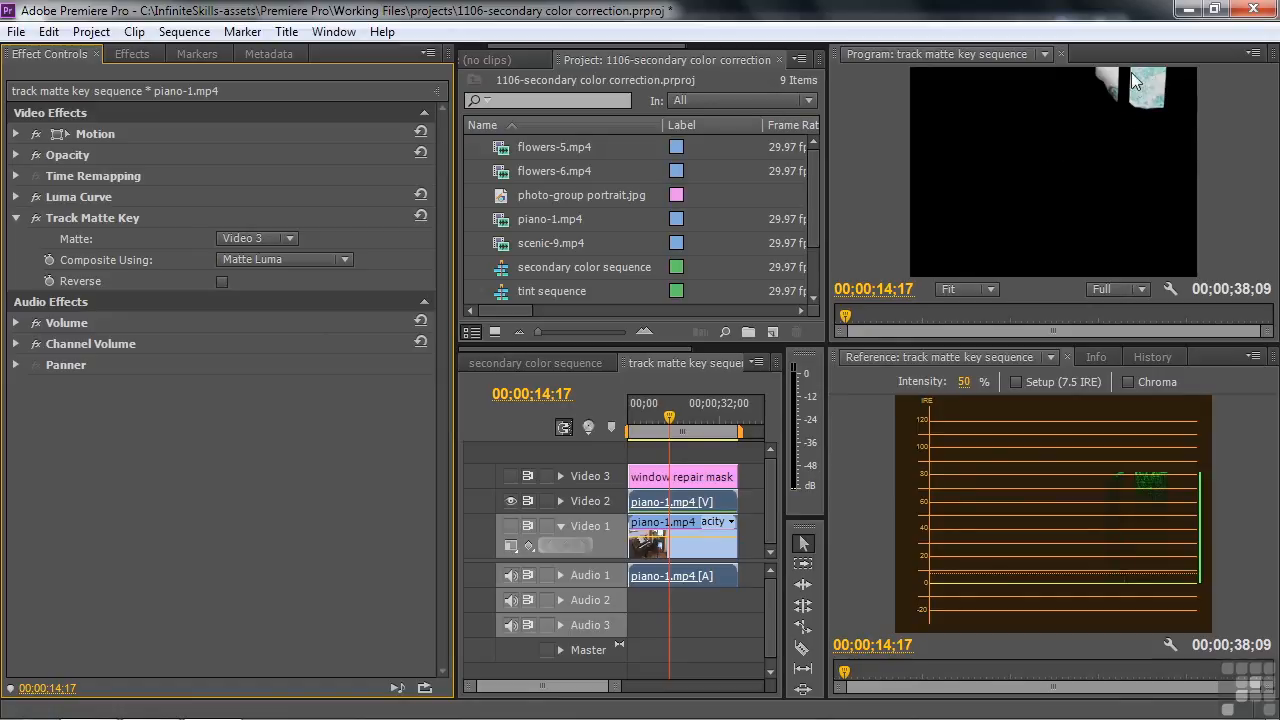
left_click(509, 526)
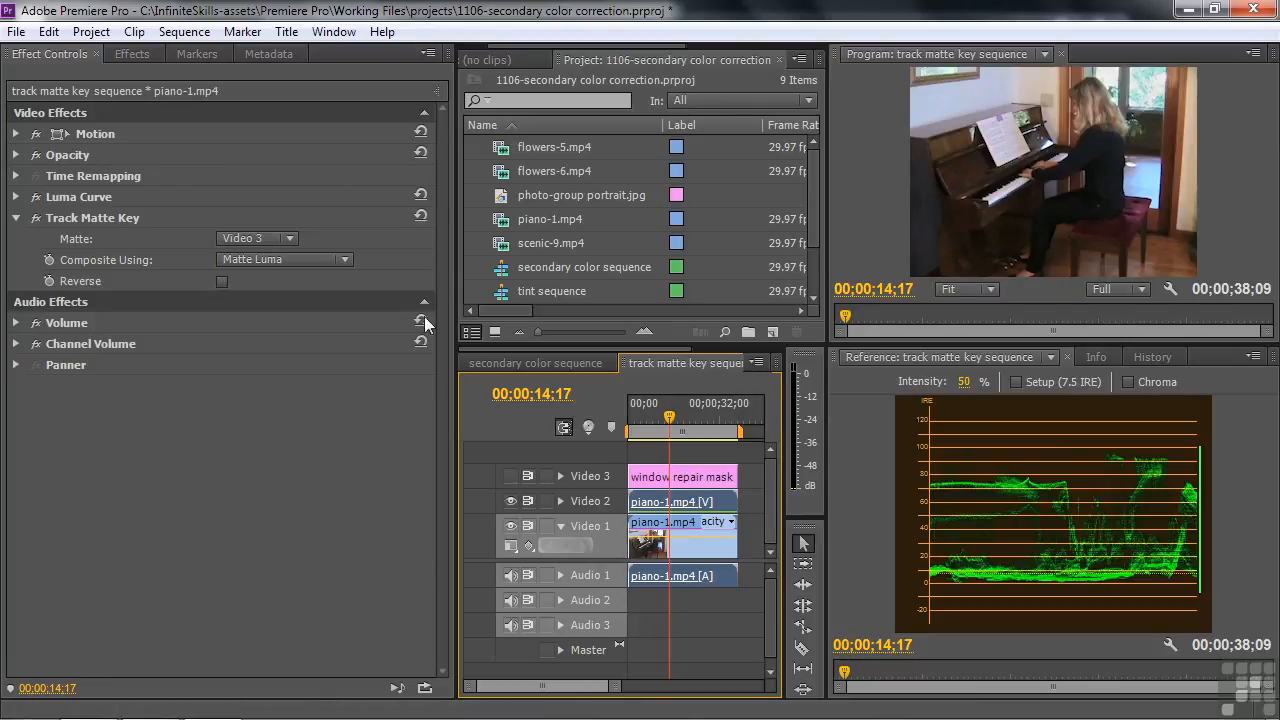
- Compare the masked window correction with Video 2 hidden and shown twice, and play the sequence from 00;00;07;20 to check it in motion
left_click(511, 500)
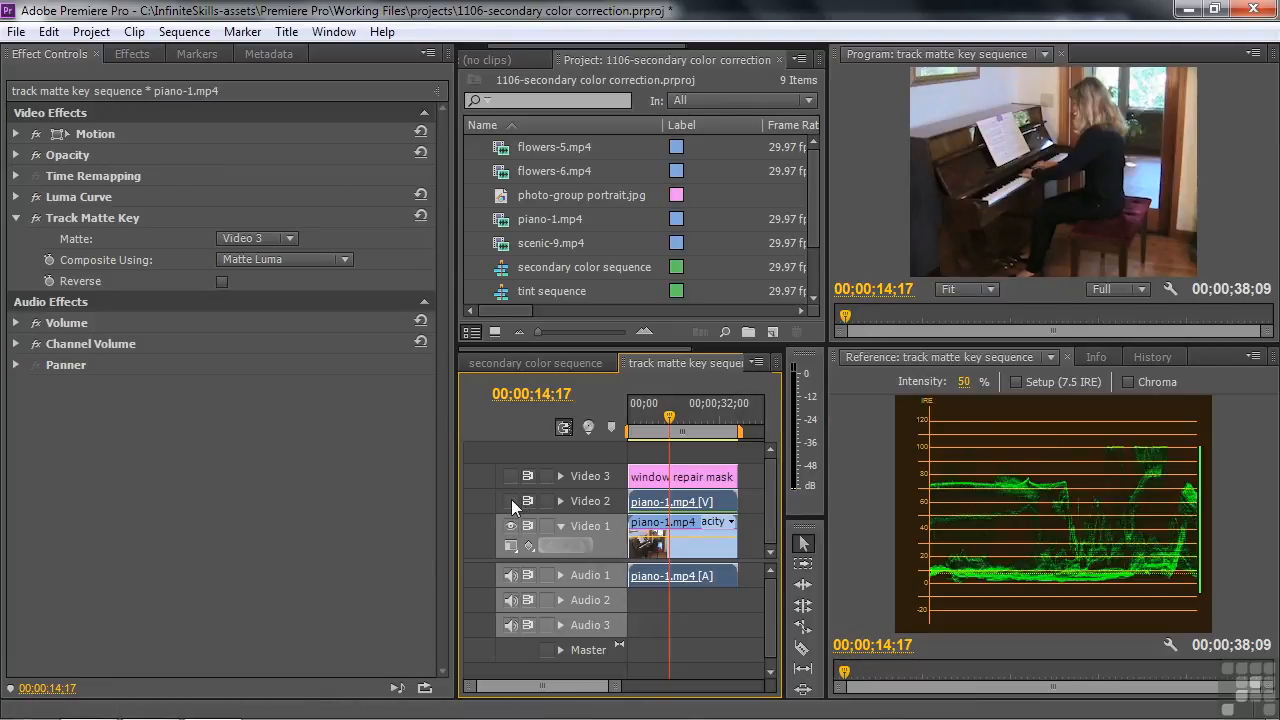
left_click(511, 500)
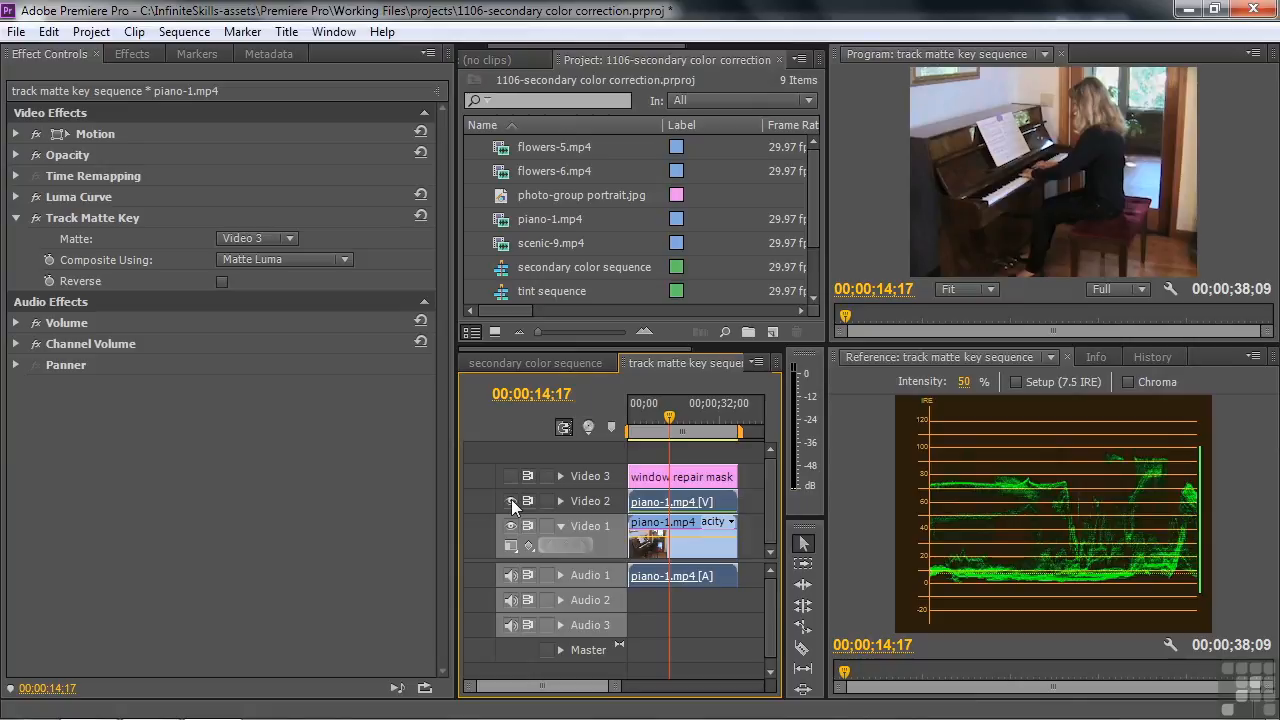
left_click(510, 500)
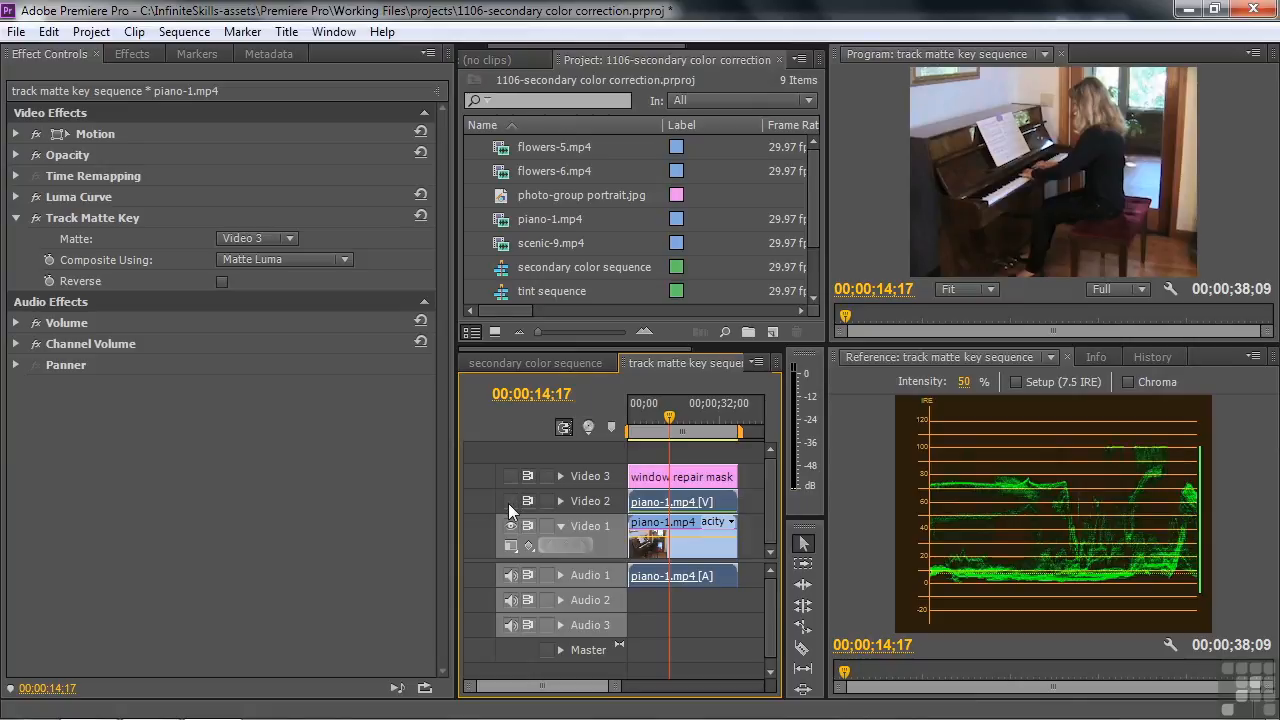
left_click(510, 500)
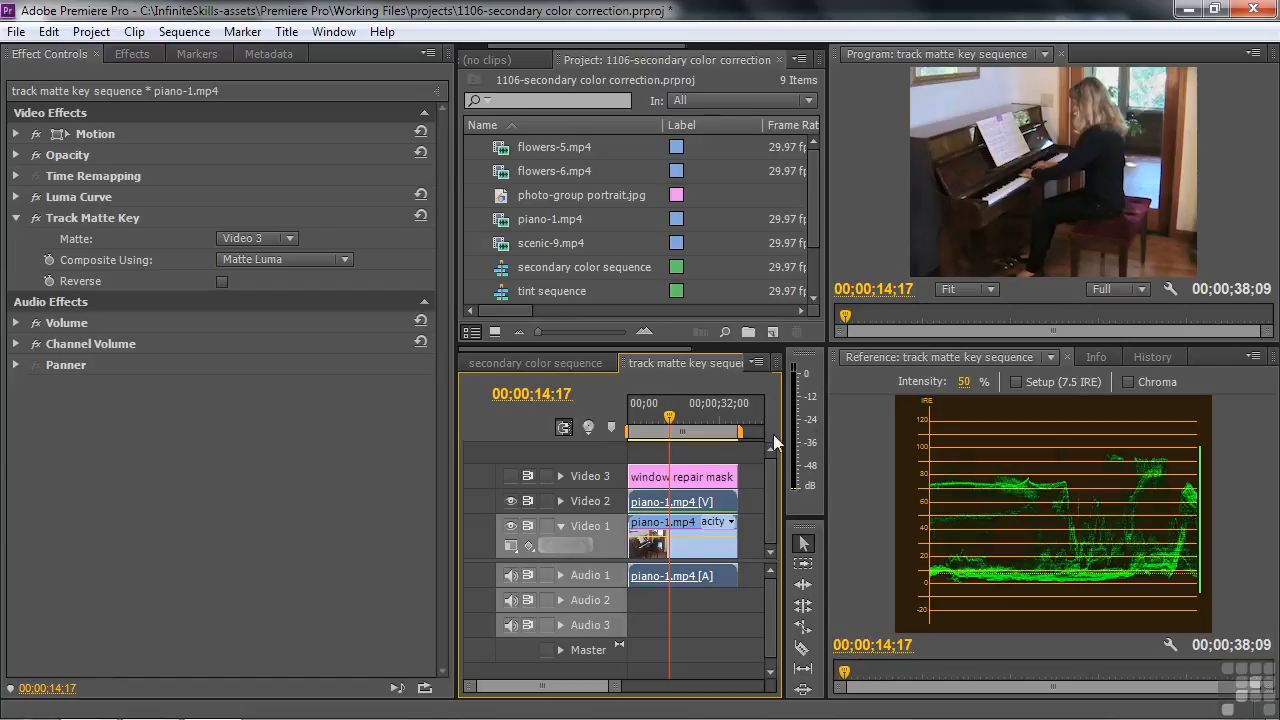
left_click_drag(672, 430, 654, 432)
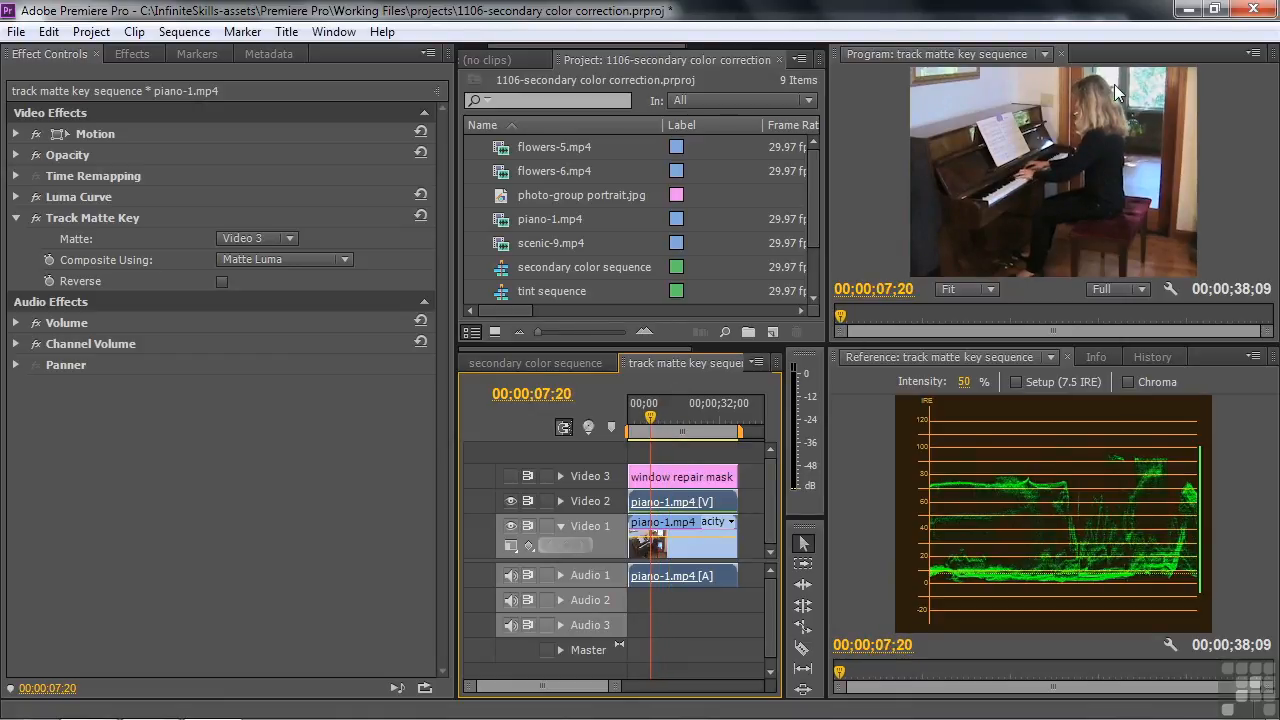
key("space")
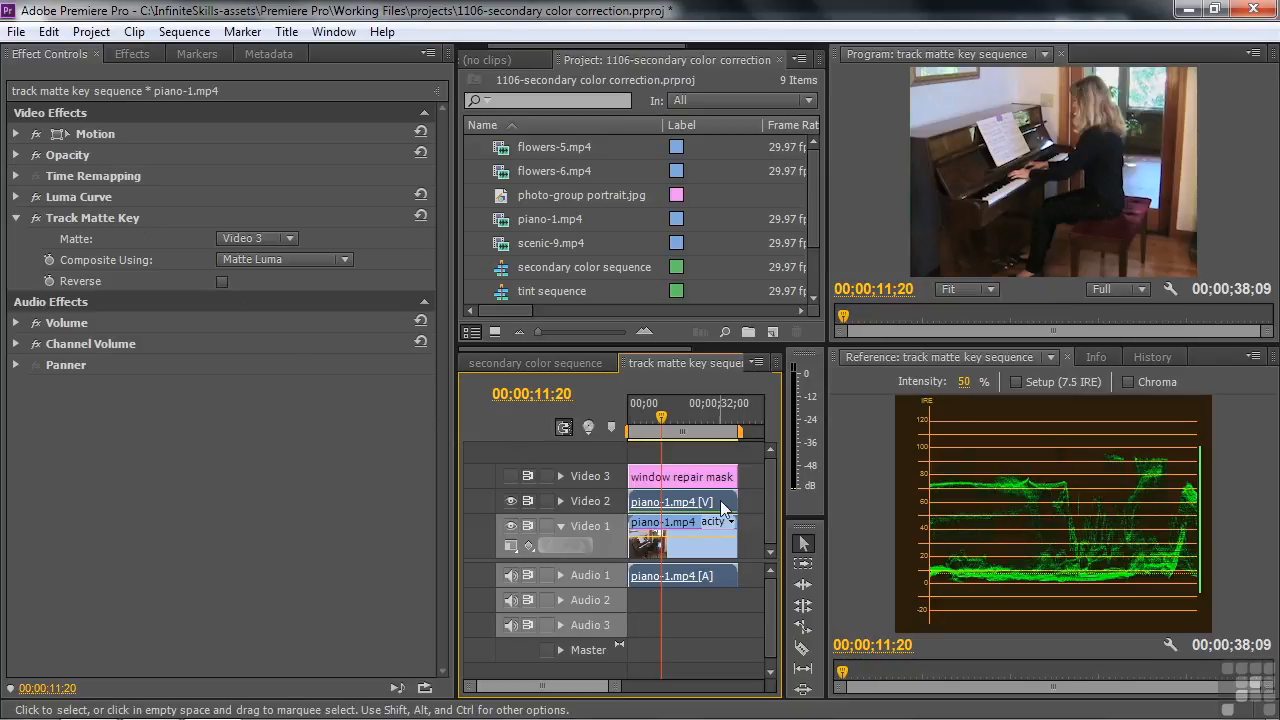
- Raise the white end point of the Luma Curve slightly on the Video 2 piano-1.mp4 clip to brighten the masked window
left_click(16, 197)
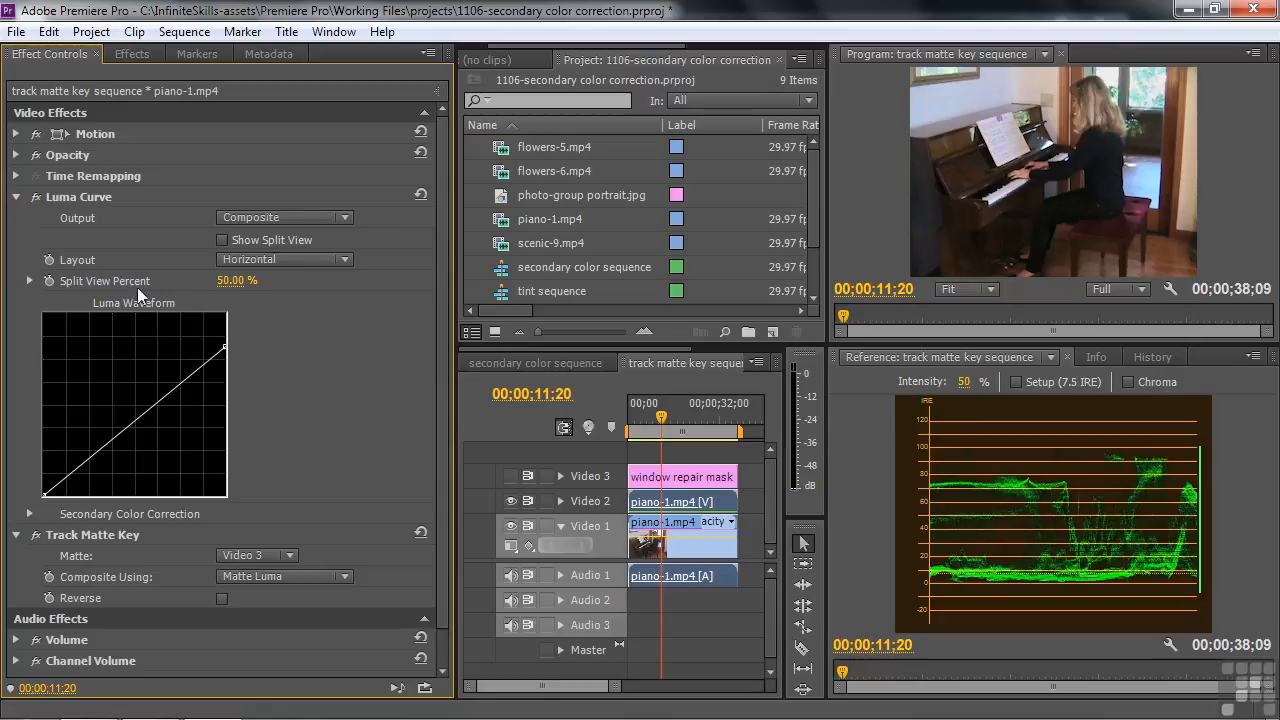
mouse_move(225, 346)
left_mouse_down()
mouse_move(226, 401)
mouse_move(227, 343)
left_mouse_up()
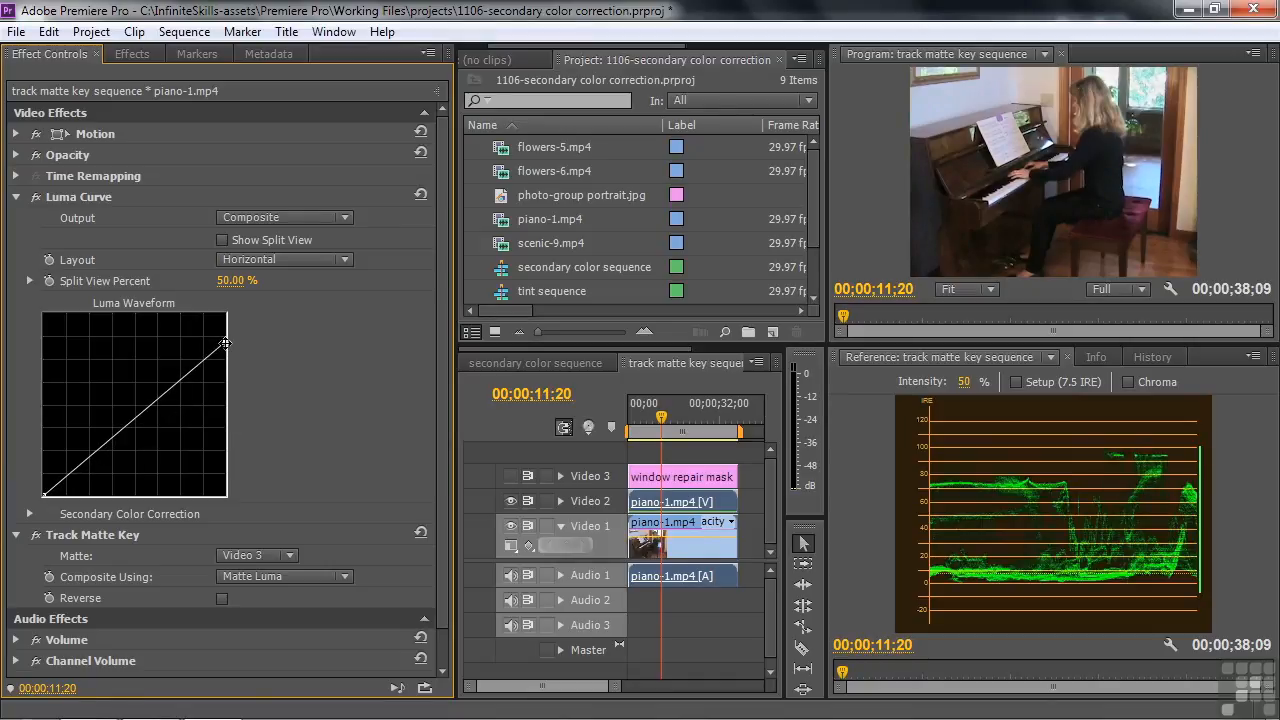